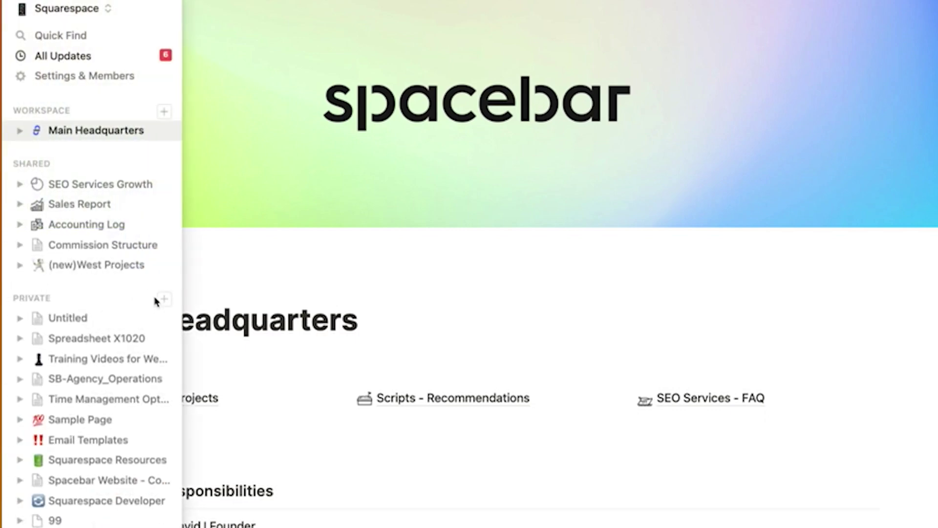
# Create an empty private page titled "Main Page" and look up the database blocks in its body
pyautogui.click(163, 300)
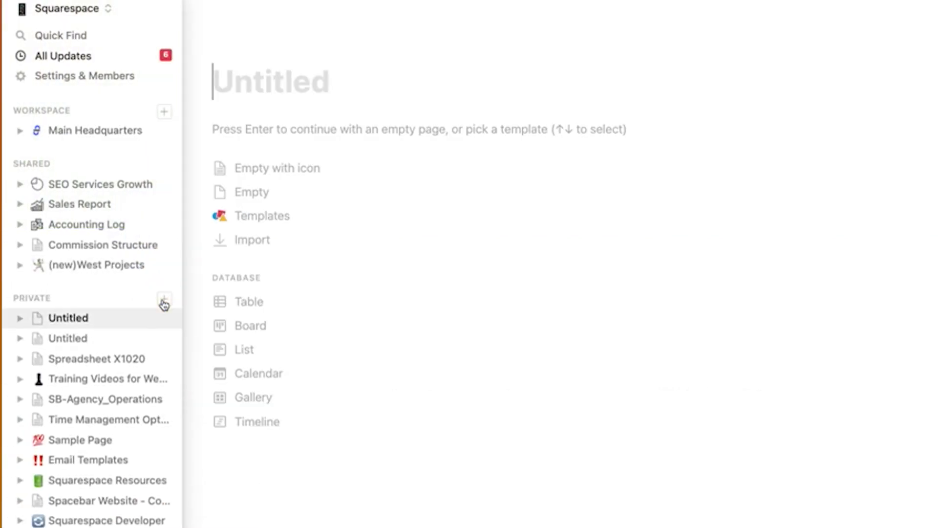
pyautogui.write('Main Page')
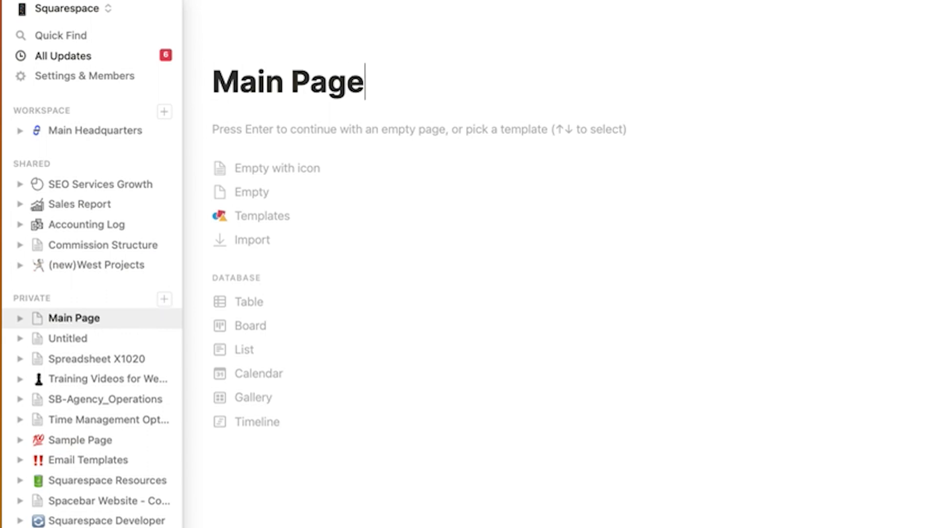
pyautogui.press('Return')
pyautogui.press('Return')
pyautogui.press('Return')
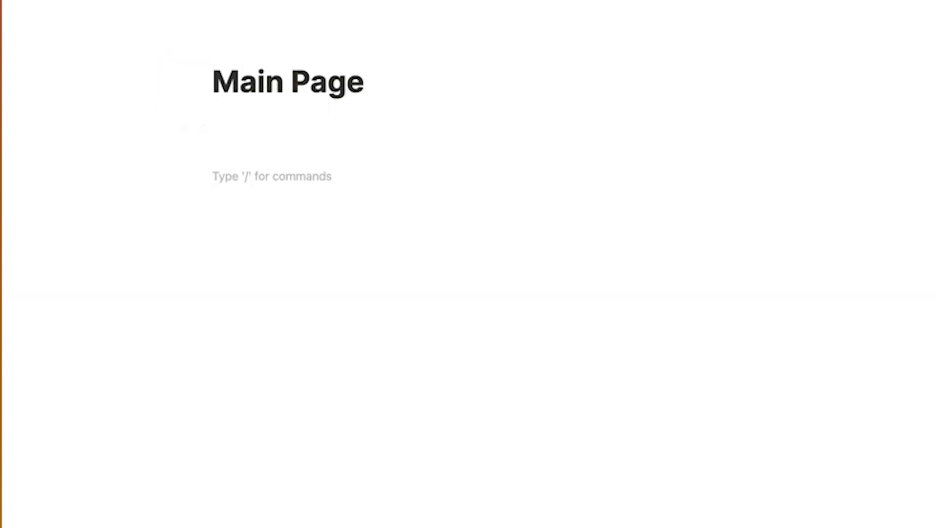
pyautogui.write('/d')
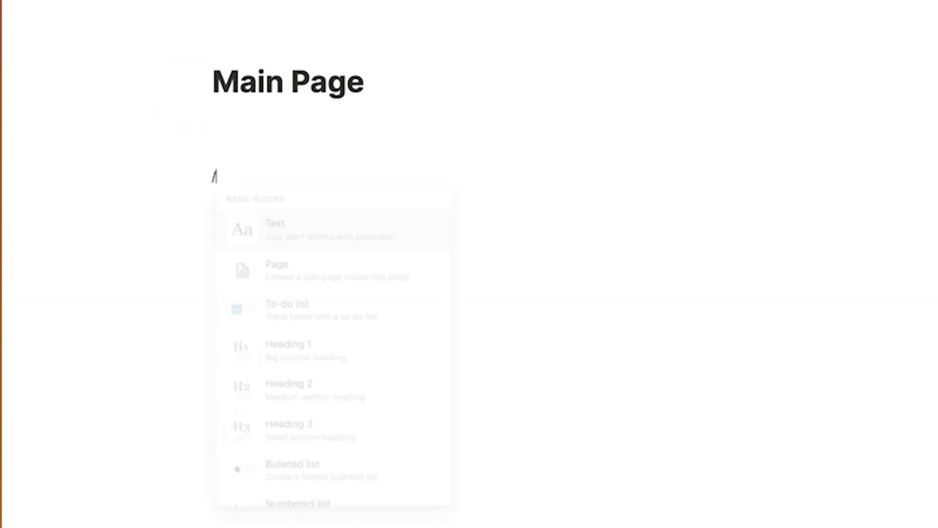
pyautogui.write('atabase')
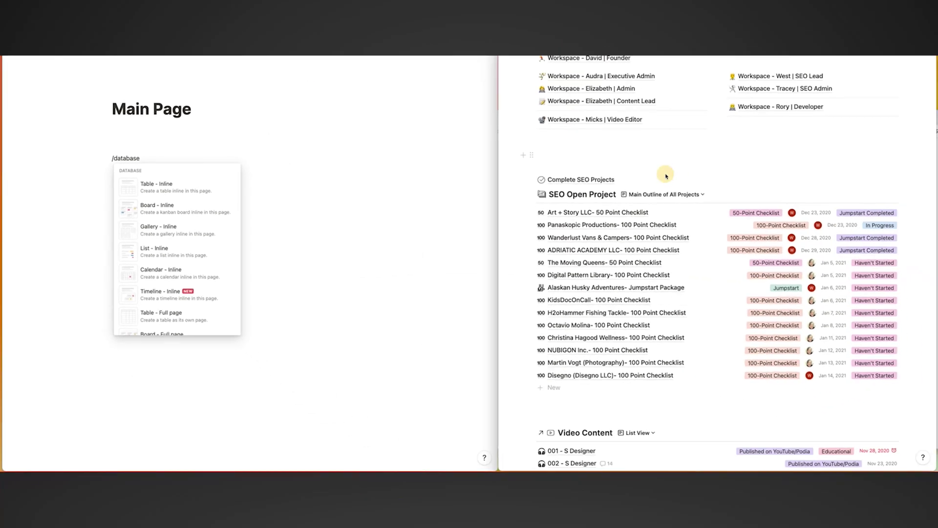
# Examine the view types offered for SEO Open Project, the inline and full-page database blocks, and the Main Headquarters layout
pyautogui.click(657, 194)
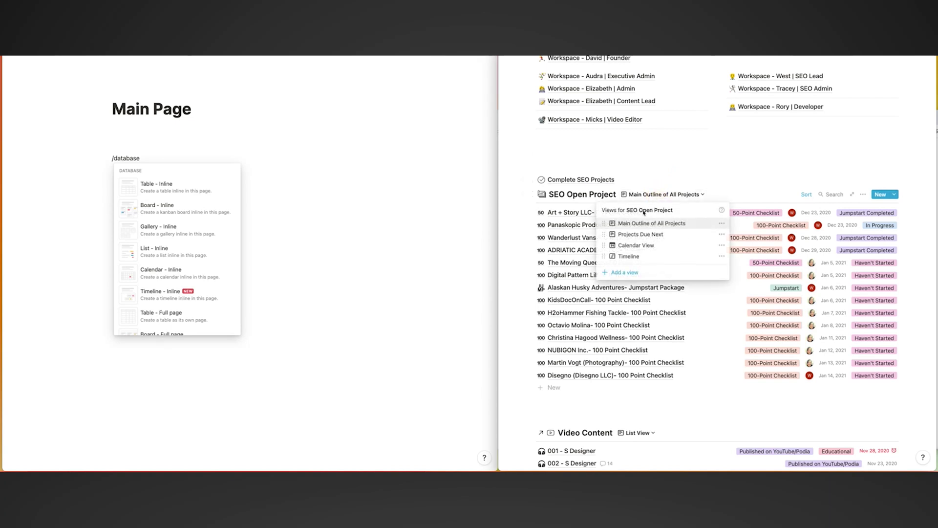
pyautogui.click(624, 272)
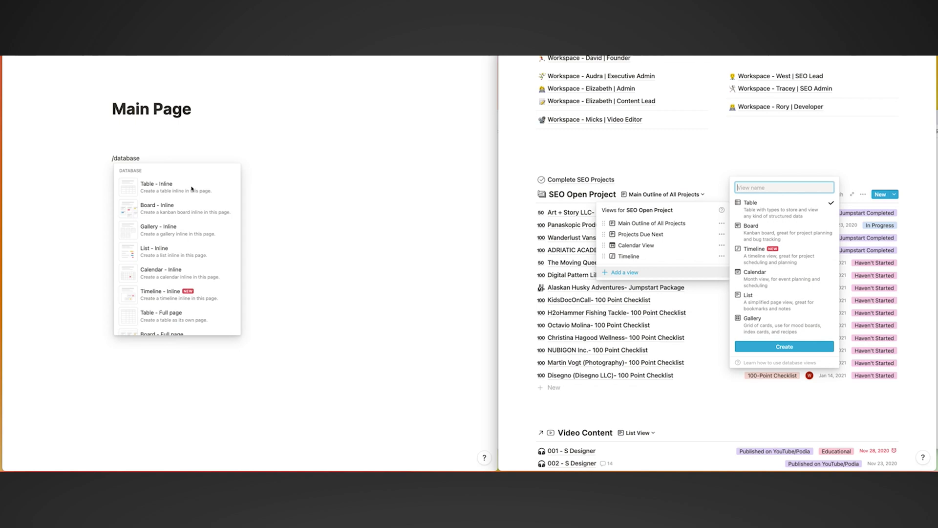
pyautogui.click(172, 177)
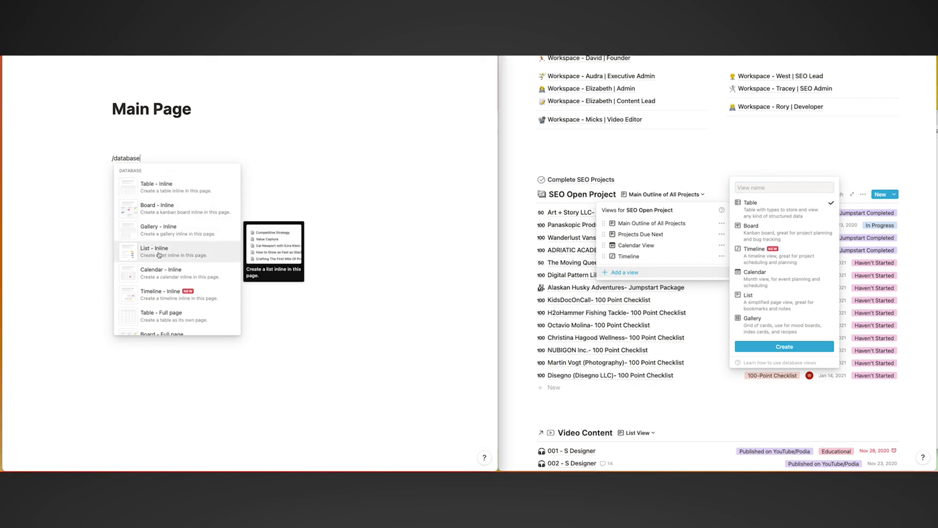
pyautogui.scroll(-2, 169, 253)
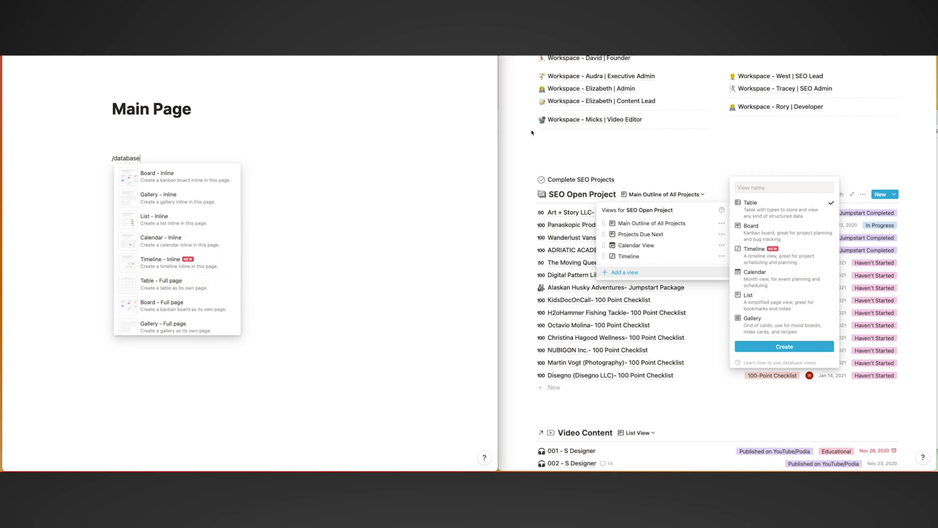
pyautogui.click(632, 147)
pyautogui.click(610, 153)
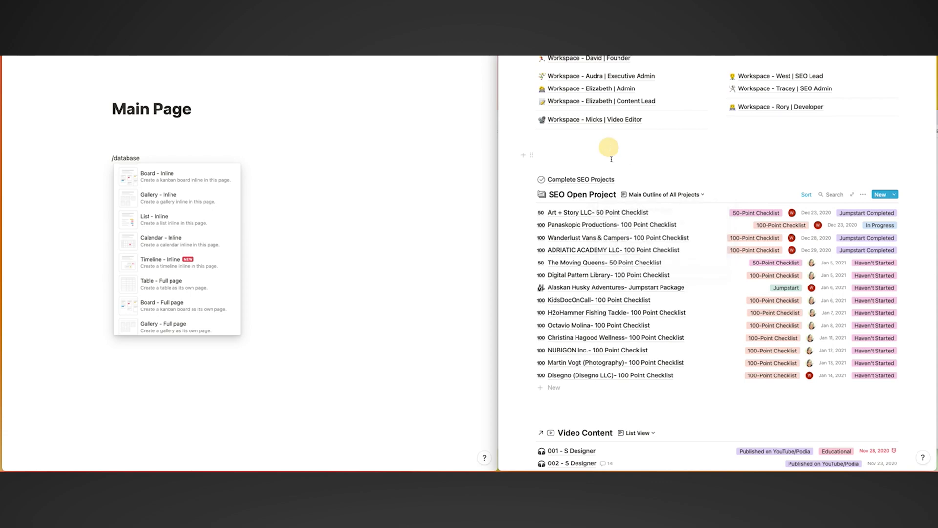
pyautogui.scroll(2, 610, 153)
pyautogui.scroll(-4, 684, 215)
pyautogui.scroll(-5, 690, 221)
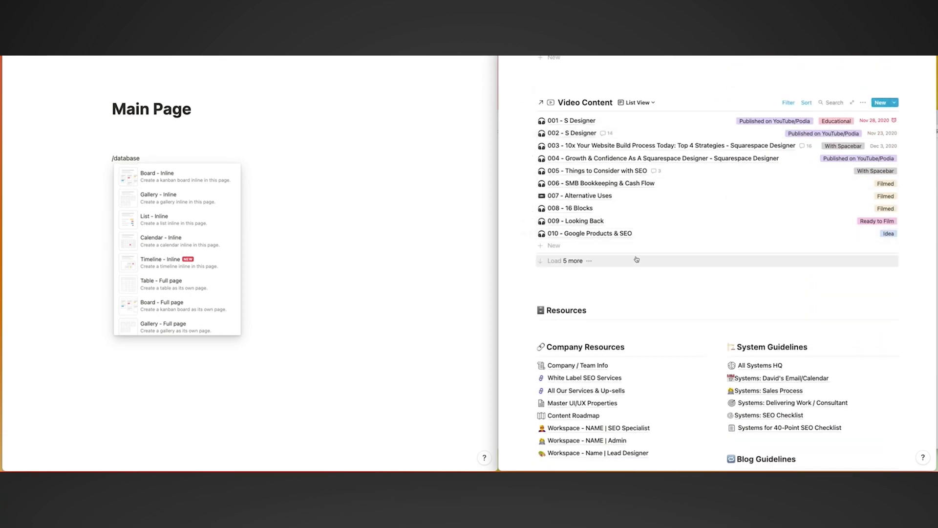
pyautogui.scroll(-3, 636, 259)
pyautogui.scroll(15, 637, 259)
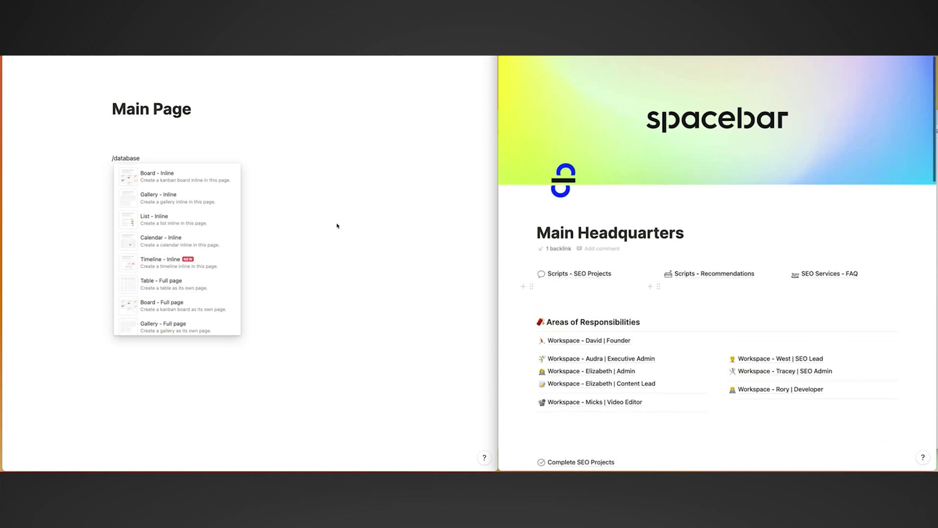
# Insert an inline list database on Main Page and title it "SEO Open Projects"
pyautogui.click(158, 224)
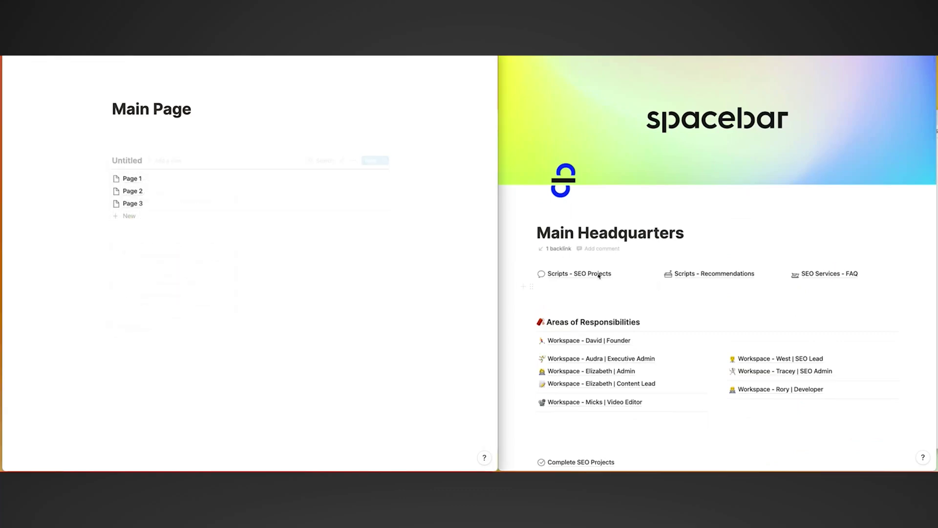
pyautogui.scroll(-6, 617, 219)
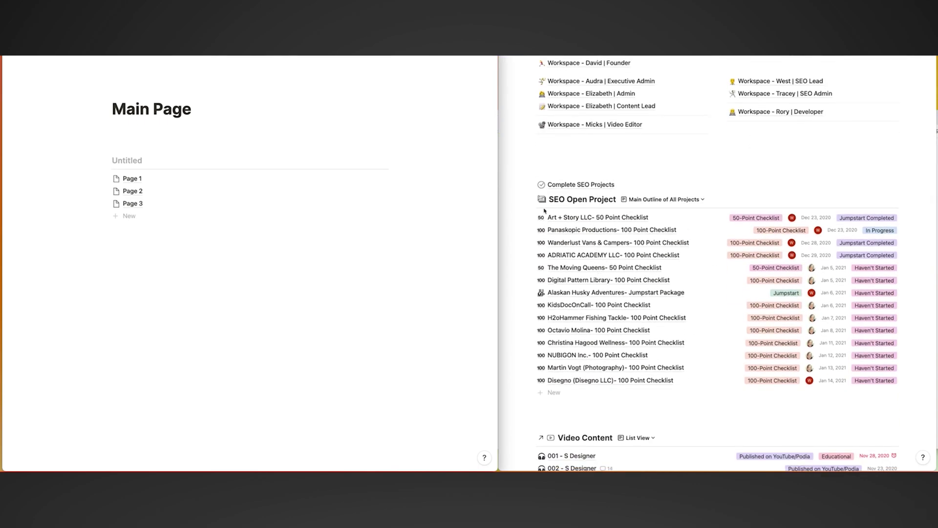
pyautogui.write('SE')
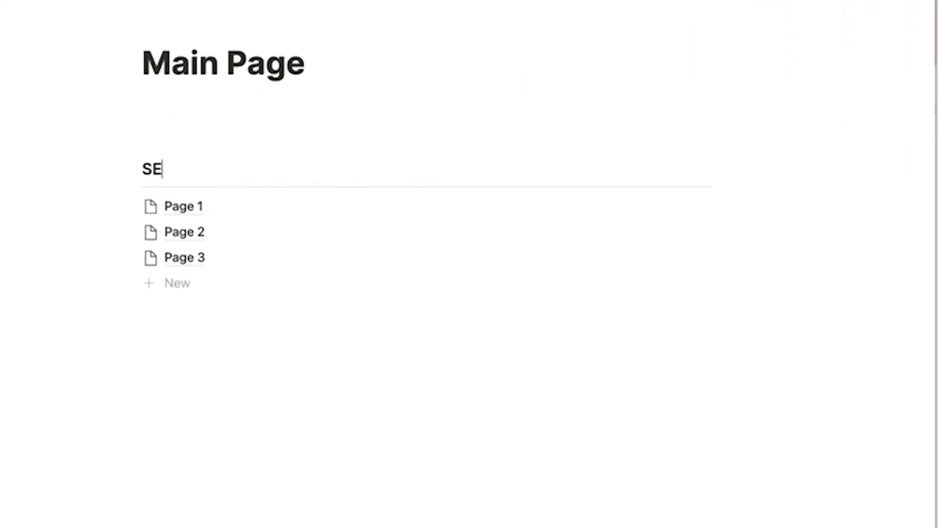
pyautogui.write('O Open Projects')
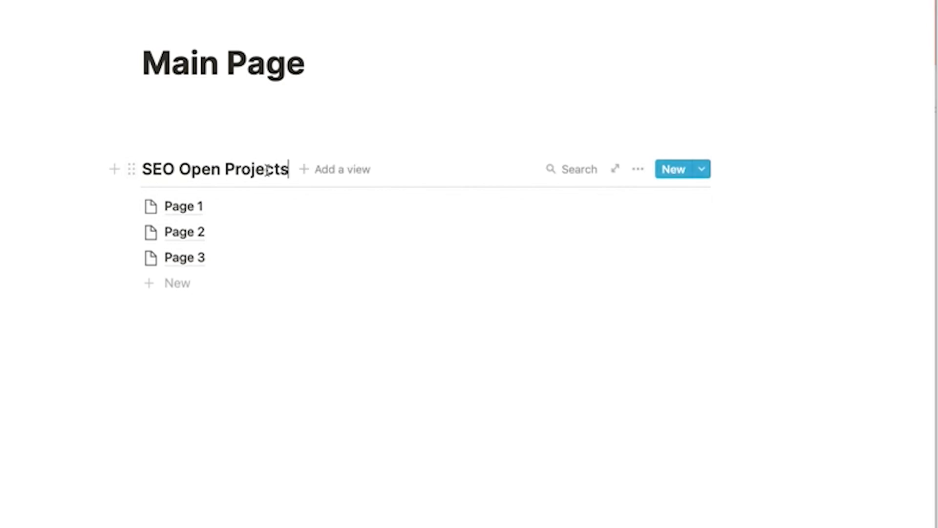
pyautogui.click(439, 96)
# Open the SEO Open Projects database as a full page, add an icon and choose an image link as the icon's source
pyautogui.click(615, 171)
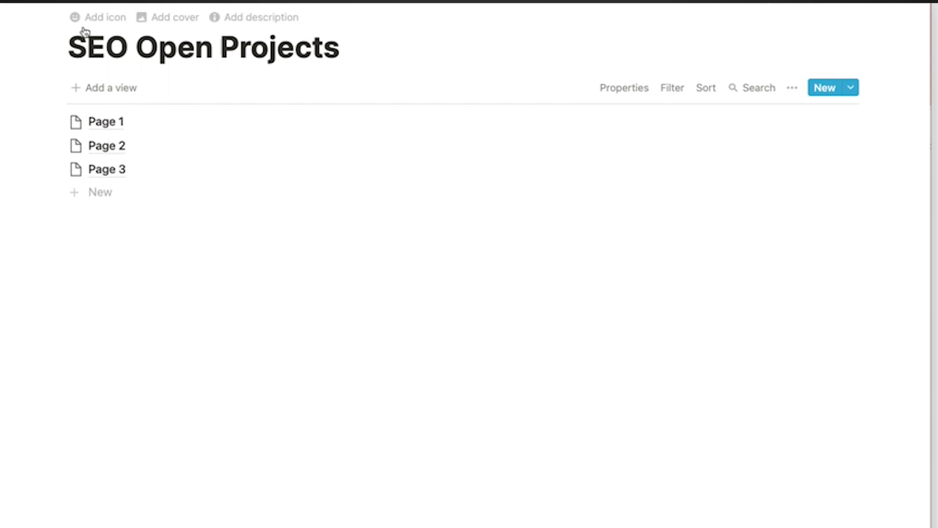
pyautogui.click(104, 19)
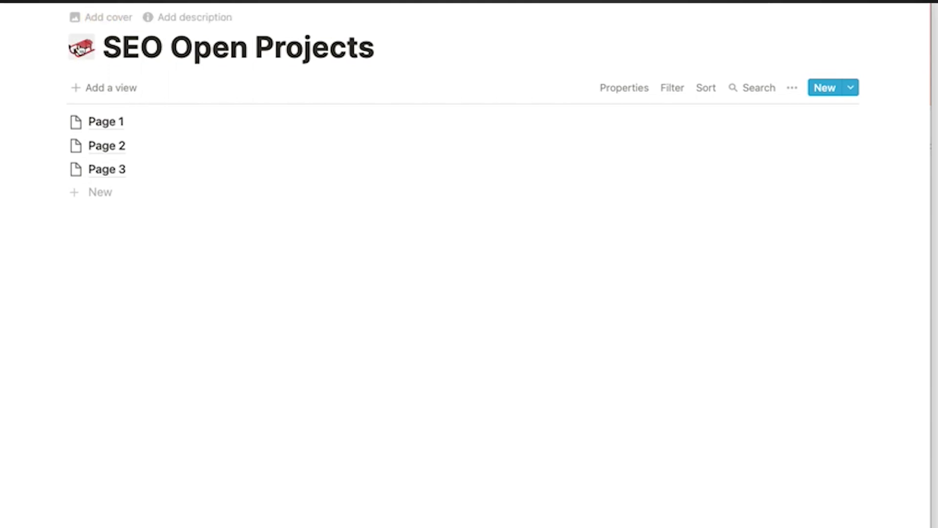
pyautogui.click(79, 48)
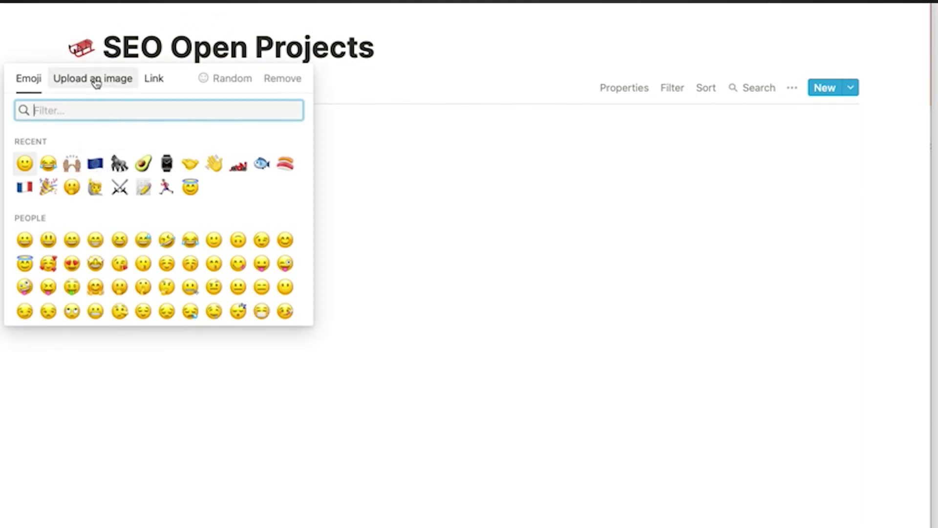
pyautogui.click(153, 78)
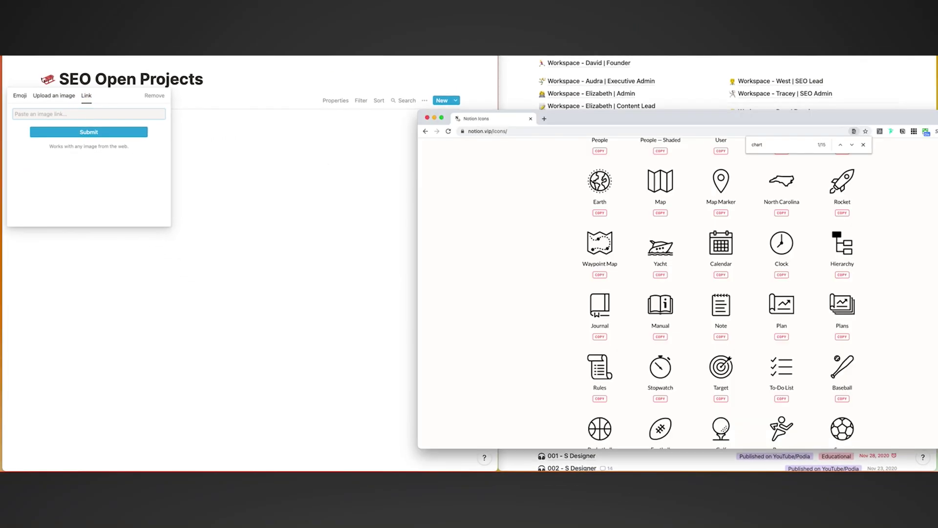
# Switch to the Notion Icons page in the browser, bring its window fully into view and browse the icon library
pyautogui.moveTo(937, 118); pyautogui.dragTo(764, 116)
pyautogui.click(679, 145)
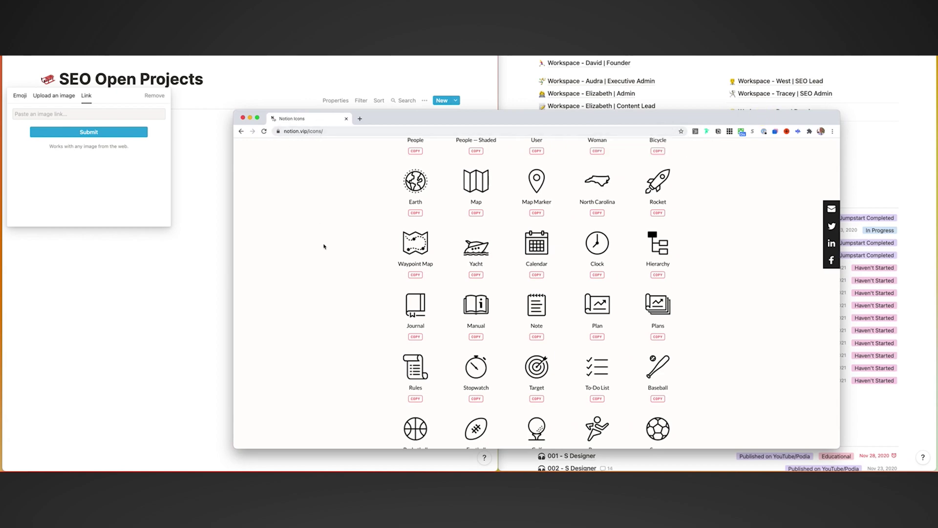
pyautogui.scroll(20, 325, 245)
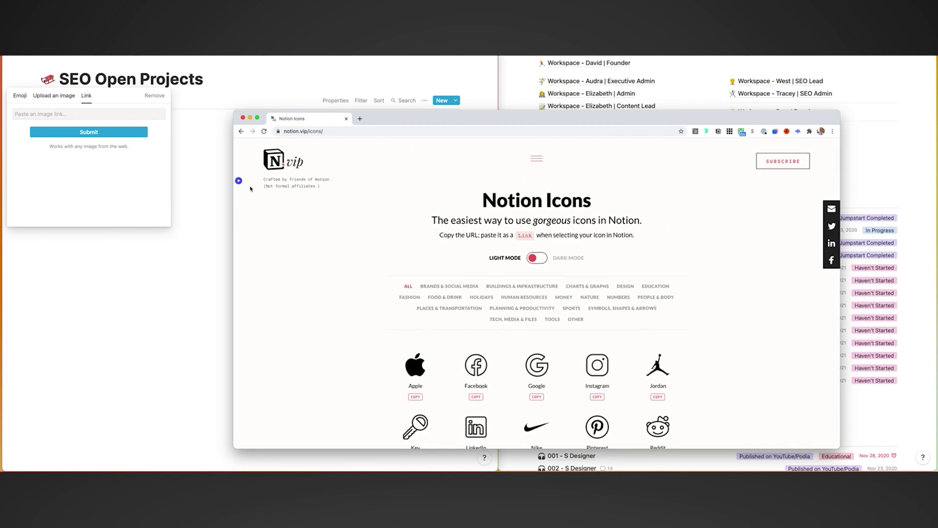
pyautogui.scroll(-3, 556, 286)
pyautogui.scroll(3, 562, 293)
# Try dark mode on the Notion Icons page and in the Notion workspace, returning both to light mode
pyautogui.click(539, 259)
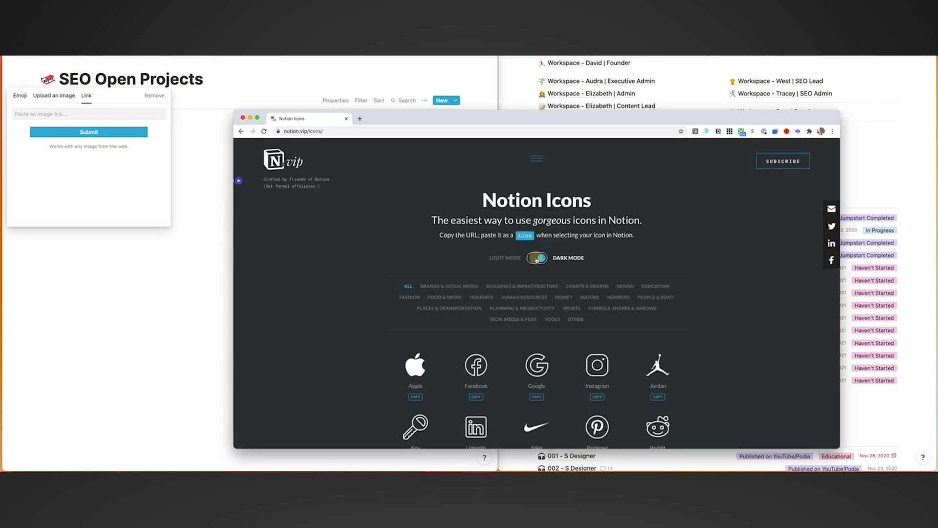
pyautogui.click(537, 259)
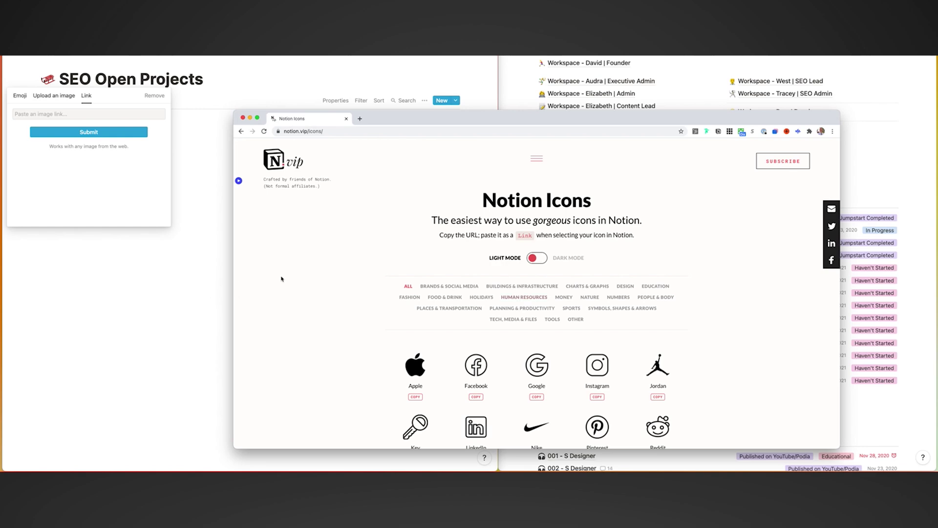
pyautogui.click(861, 170)
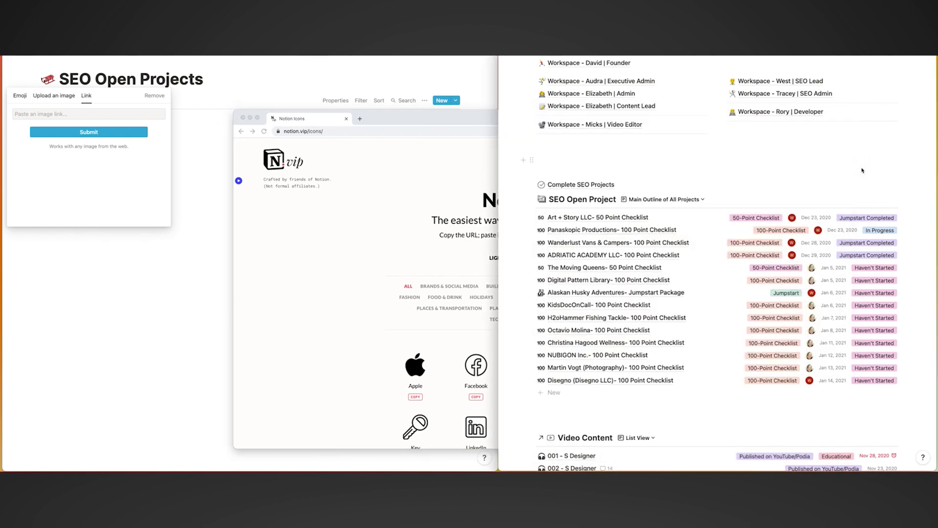
pyautogui.press('super+shift+l')
pyautogui.press('super+shift+l')
# Search the Notion Icons page for "plan" and copy the link of the Plans icon
pyautogui.click(352, 278)
pyautogui.press('super+f')
pyautogui.write('plan')
pyautogui.press('Return')
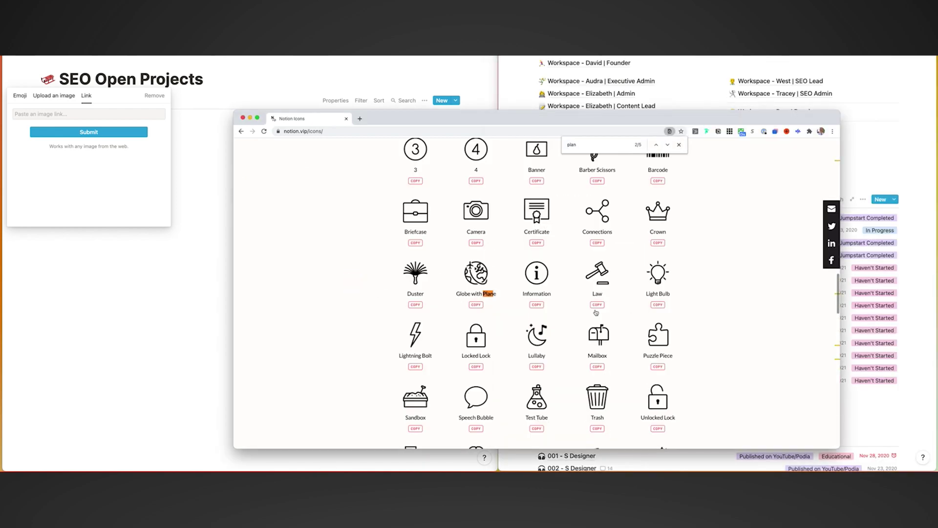
pyautogui.press('Return')
pyautogui.scroll(-1, 658, 334)
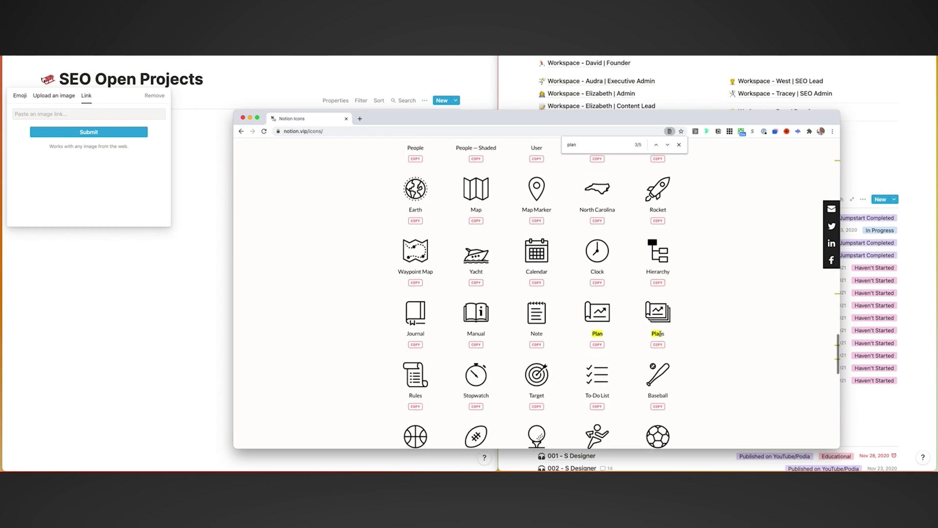
pyautogui.click(657, 345)
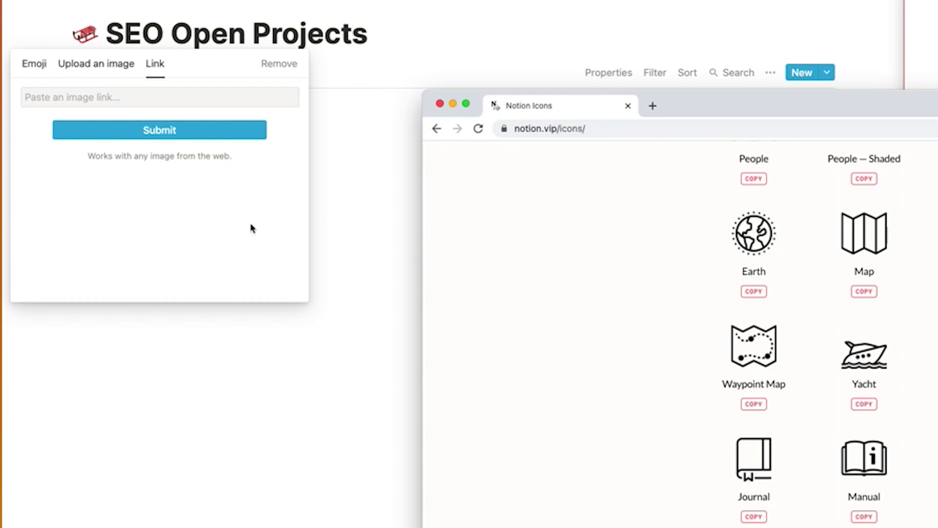
# Set the SEO Open Projects icon from the copied Plans image link
pyautogui.click(234, 223)
pyautogui.click(157, 94)
pyautogui.press('super+v')
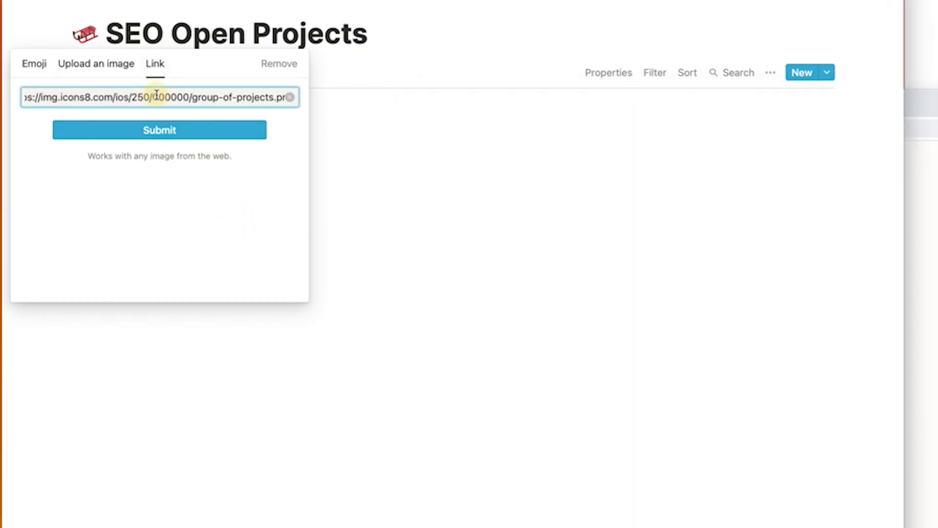
pyautogui.click(162, 130)
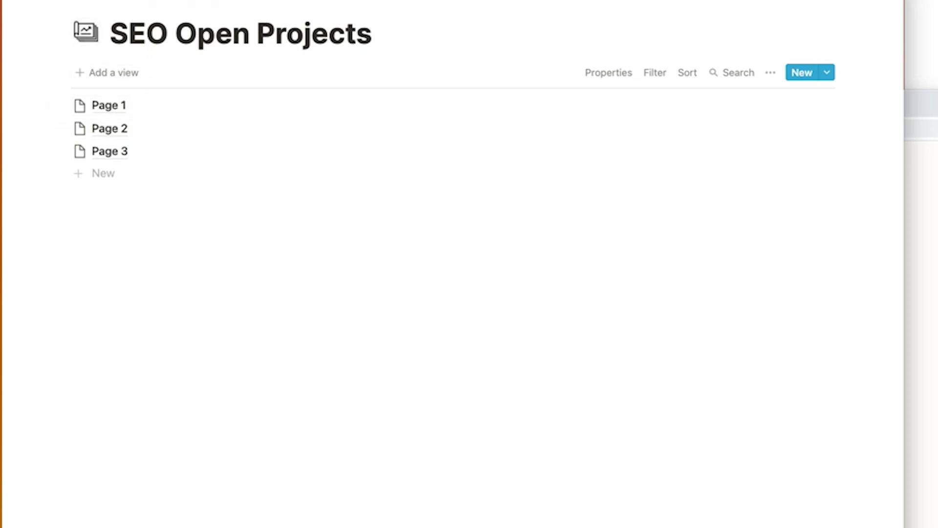
# Return to Main Page and move the Notion Icons browser window aside to uncover the Main Headquarters page
pyautogui.scroll(2, 364, 30)
pyautogui.click(364, 29)
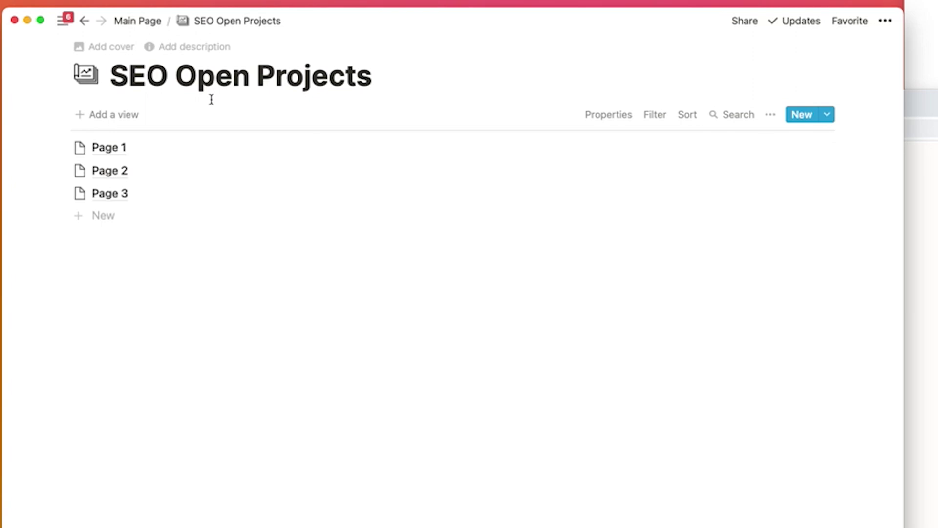
pyautogui.press('super+[')
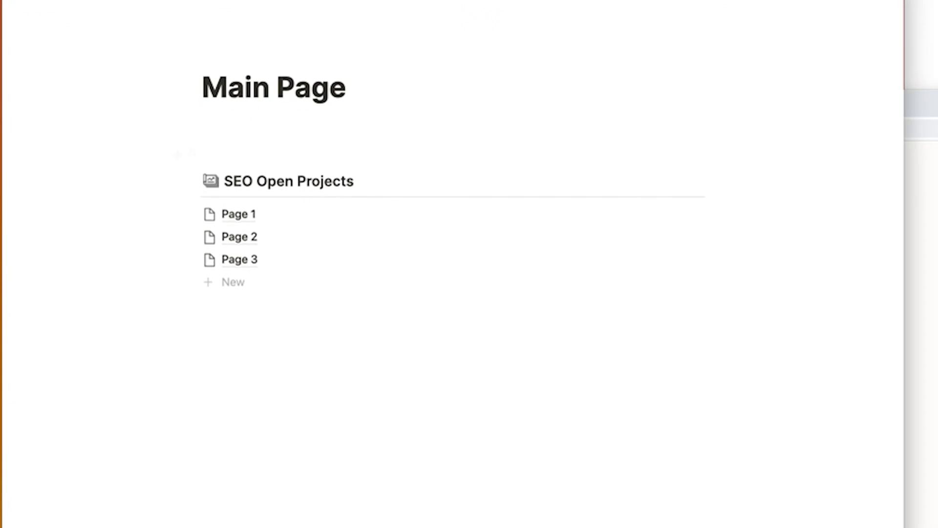
pyautogui.moveTo(757, 116); pyautogui.dragTo(923, 210)
pyautogui.click(850, 188)
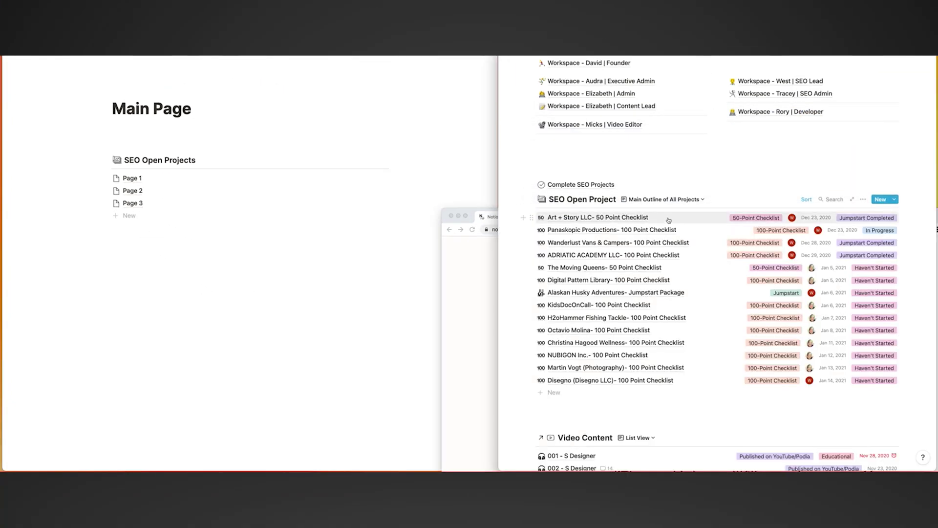
pyautogui.scroll(-1, 635, 195)
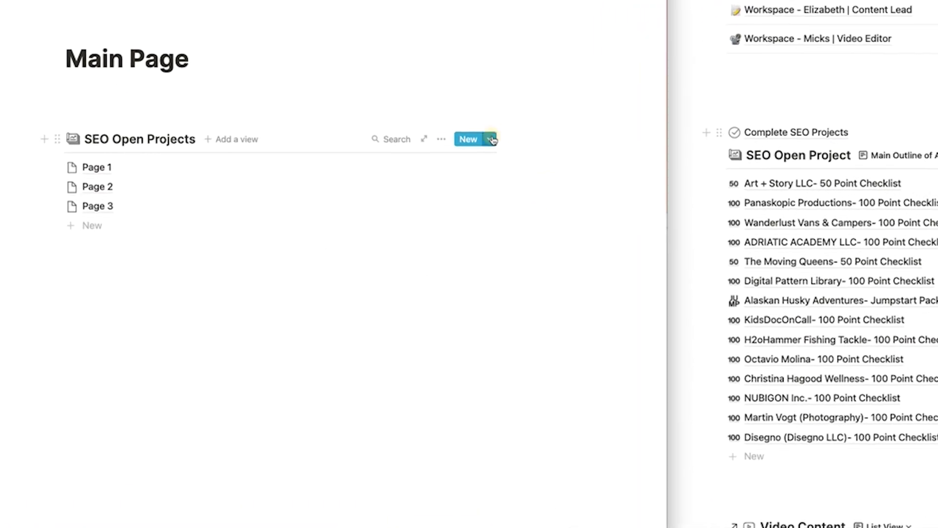
# Check the template options of the SEO Open Projects database and the properties of Page 1
pyautogui.click(492, 140)
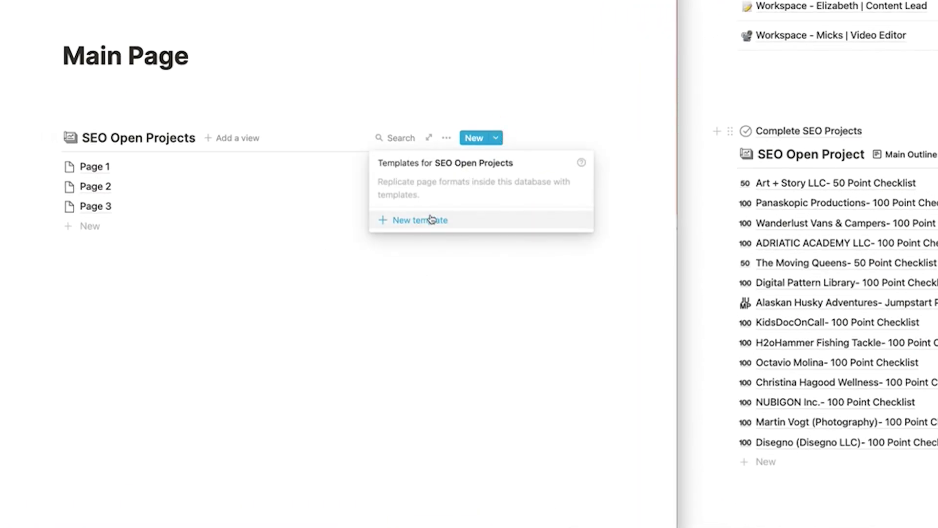
pyautogui.click(497, 100)
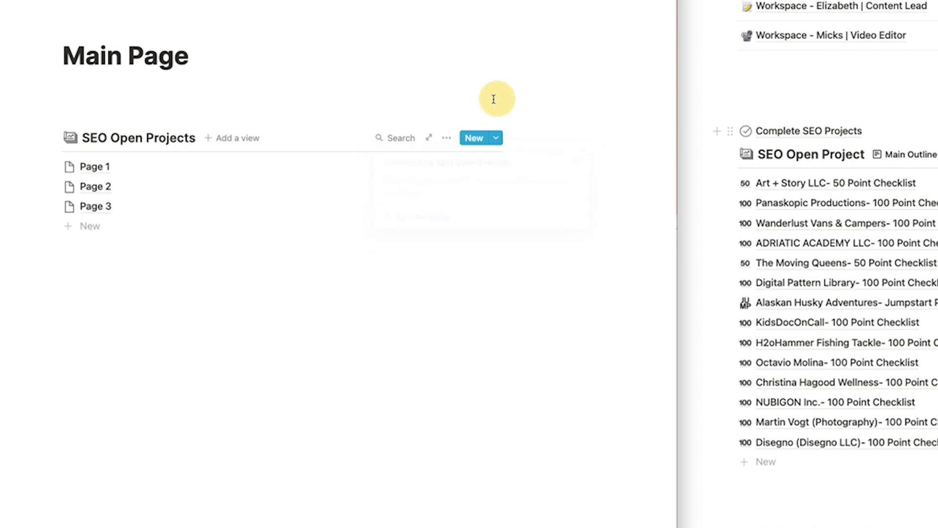
pyautogui.click(93, 167)
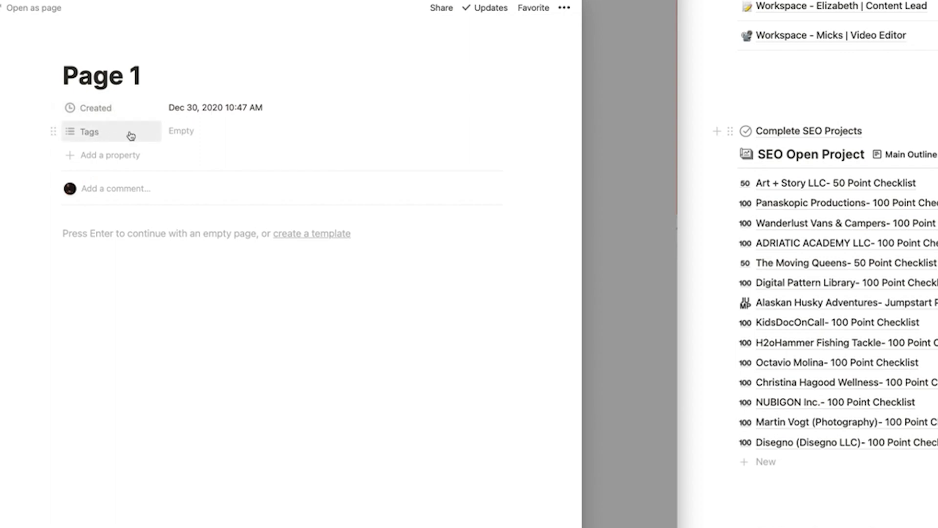
pyautogui.click(184, 132)
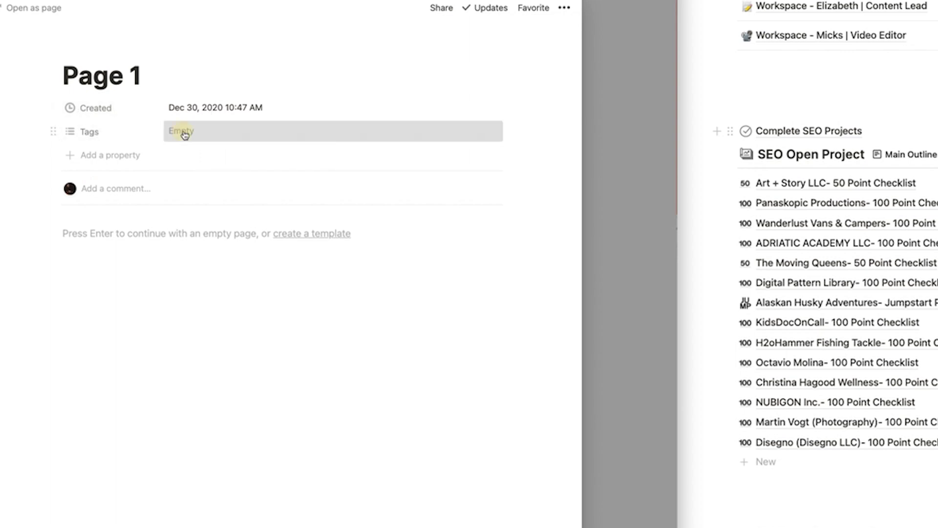
pyautogui.click(143, 130)
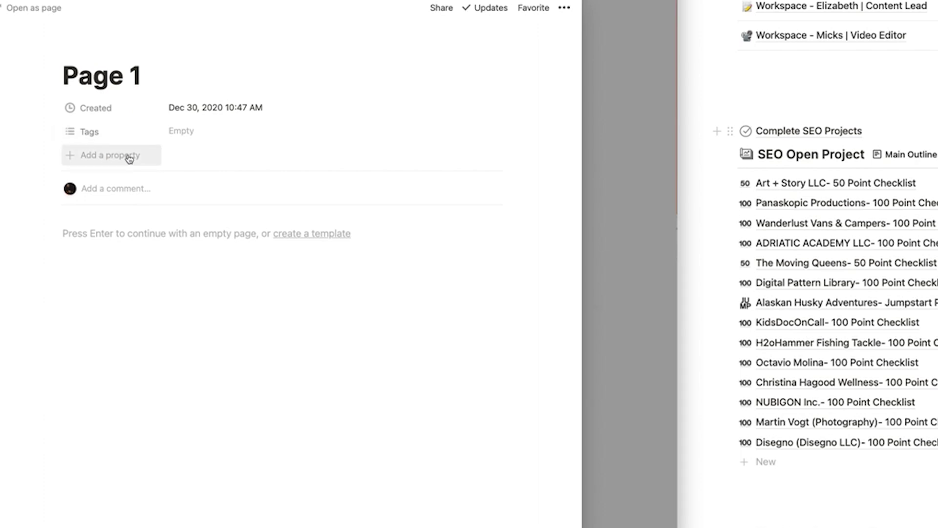
pyautogui.click(614, 120)
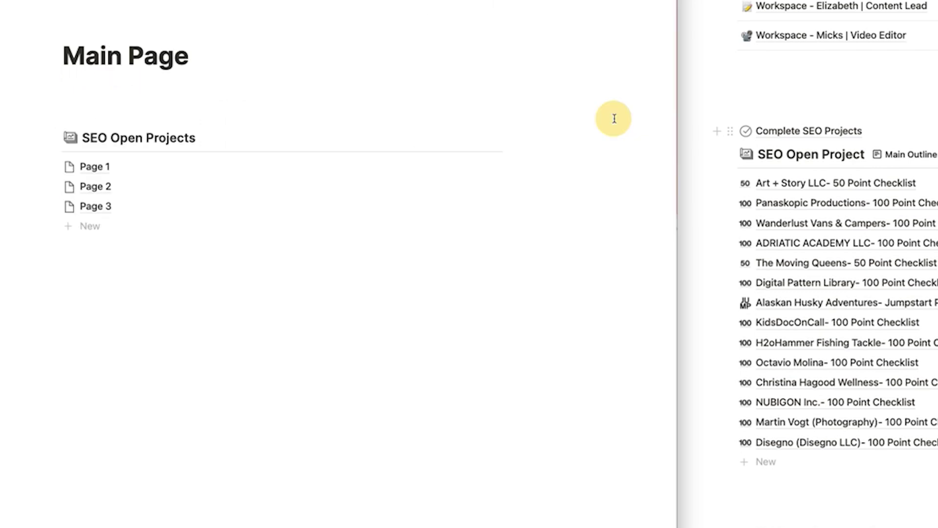
# Open the "Business Name -The 100-Point SEO Checklist" template of the existing SEO Open Project database for editing
pyautogui.moveTo(529, 142)
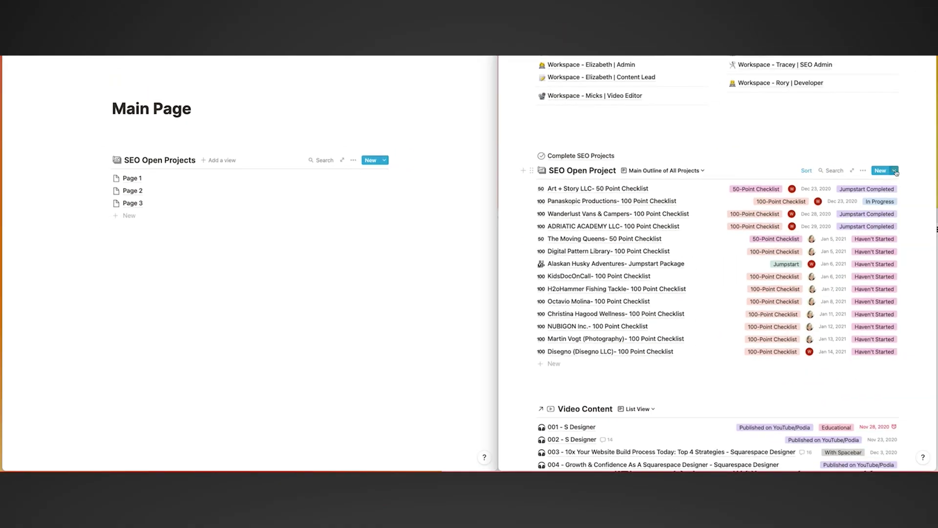
pyautogui.click(895, 171)
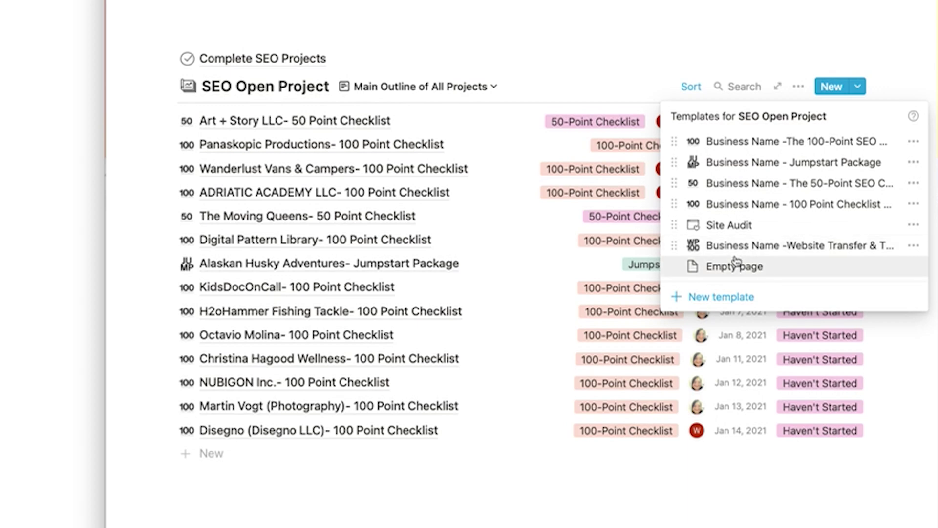
pyautogui.click(913, 146)
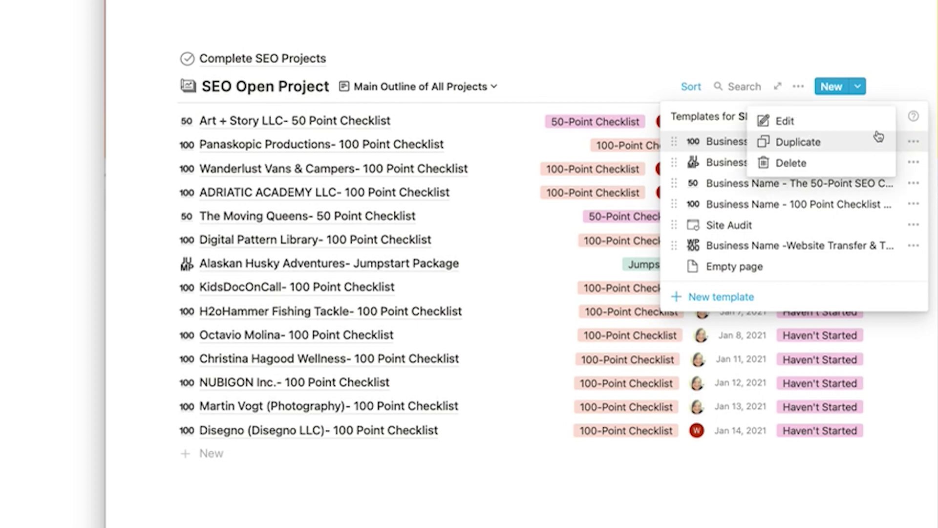
pyautogui.click(864, 126)
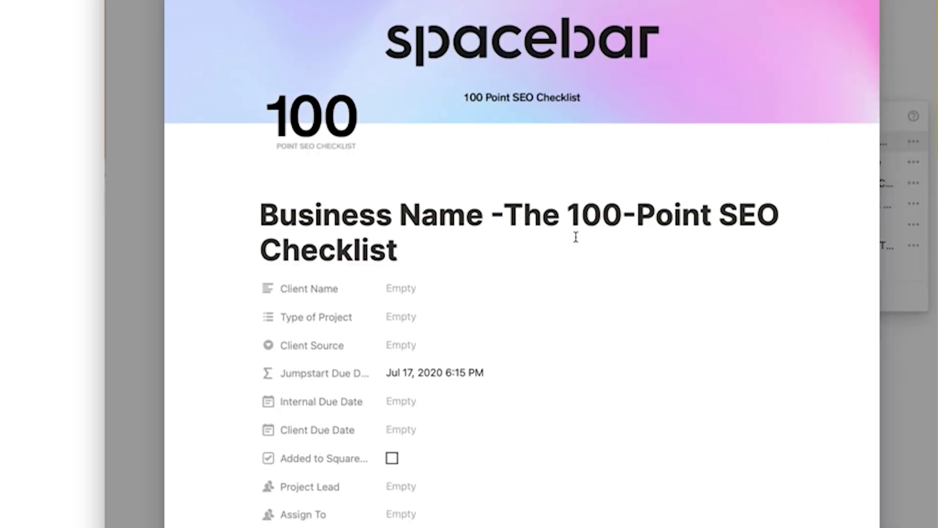
# Review the existing template's properties, client tasks, project details and the content leading to its checklist
pyautogui.scroll(-3, 563, 250)
pyautogui.scroll(-10, 563, 250)
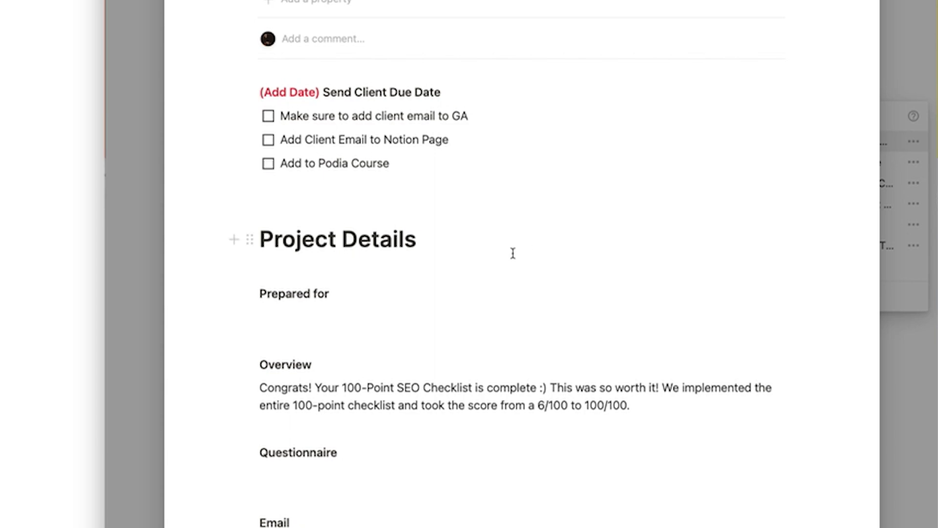
pyautogui.click(498, 268)
pyautogui.scroll(-1, 503, 298)
pyautogui.scroll(5, 502, 297)
pyautogui.scroll(-6, 503, 298)
pyautogui.scroll(1, 404, 111)
pyautogui.scroll(-10, 360, 235)
pyautogui.scroll(-20, 424, 259)
# Copy the existing template's 100-point checklist content, starting from the checklist heading
pyautogui.scroll(-1, 426, 272)
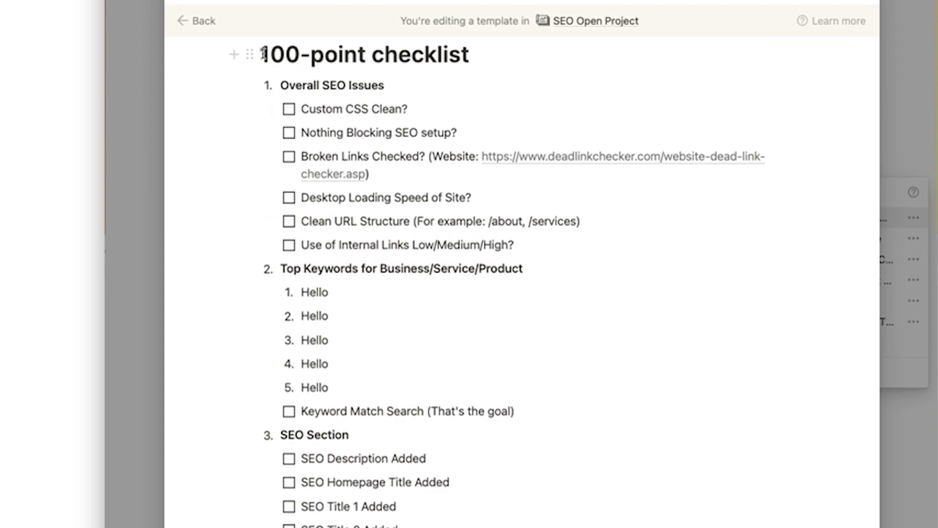
pyautogui.scroll(1, 264, 54)
pyautogui.scroll(-15, 445, 165)
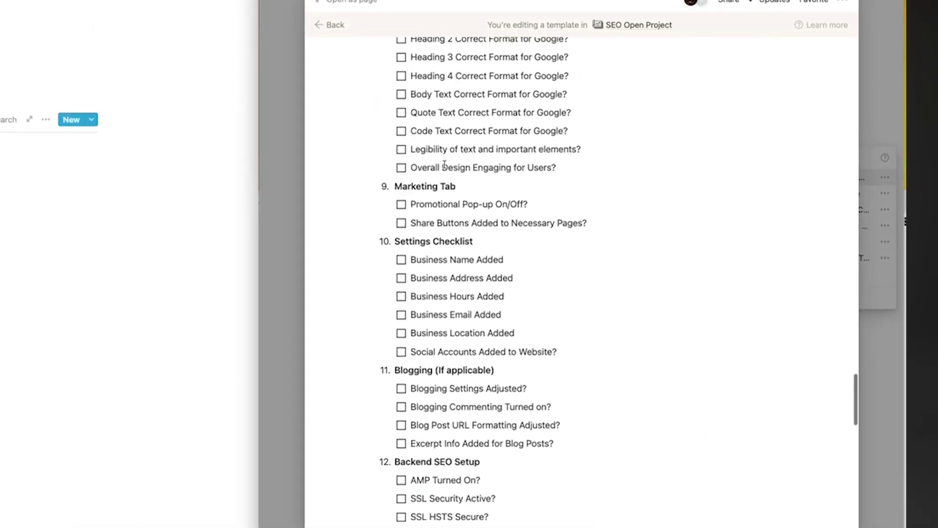
pyautogui.scroll(-15, 444, 165)
pyautogui.scroll(2, 530, 192)
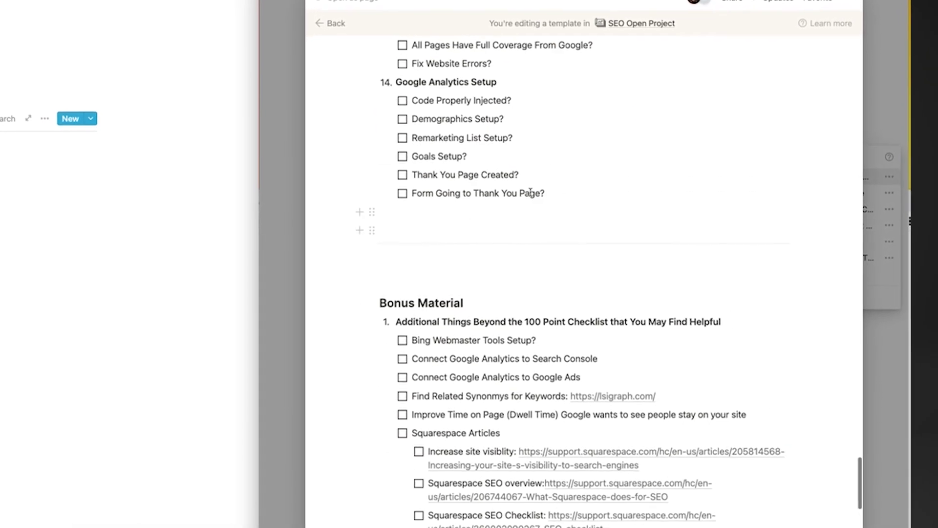
pyautogui.keyDown('shift'); pyautogui.click(552, 195); pyautogui.keyUp('shift')
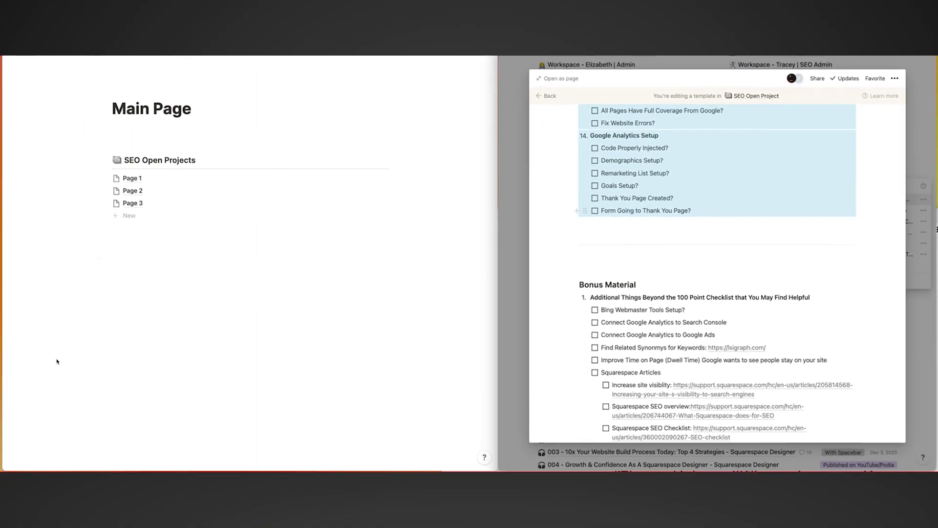
# Create a new template in Main Page's SEO Open Projects database titled "Business Name - The 100-Point SEO Checklist"
pyautogui.click(58, 358)
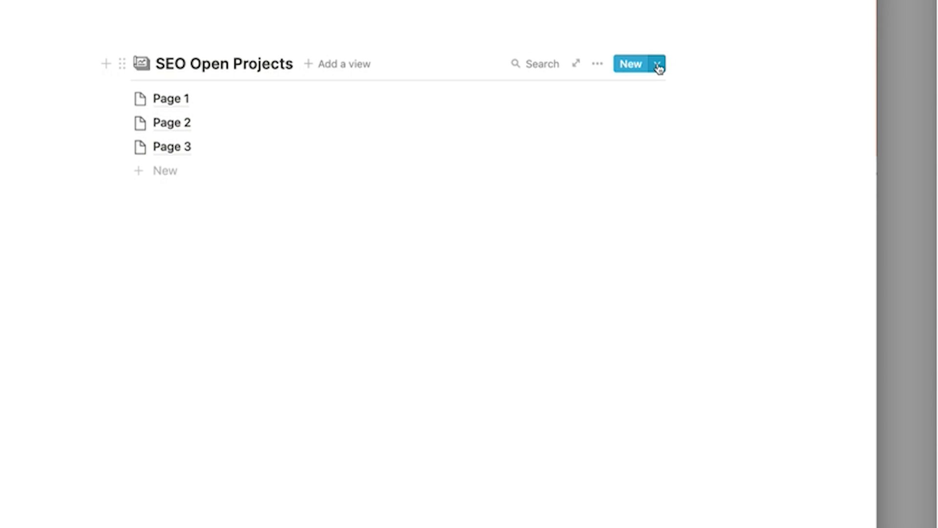
pyautogui.click(658, 69)
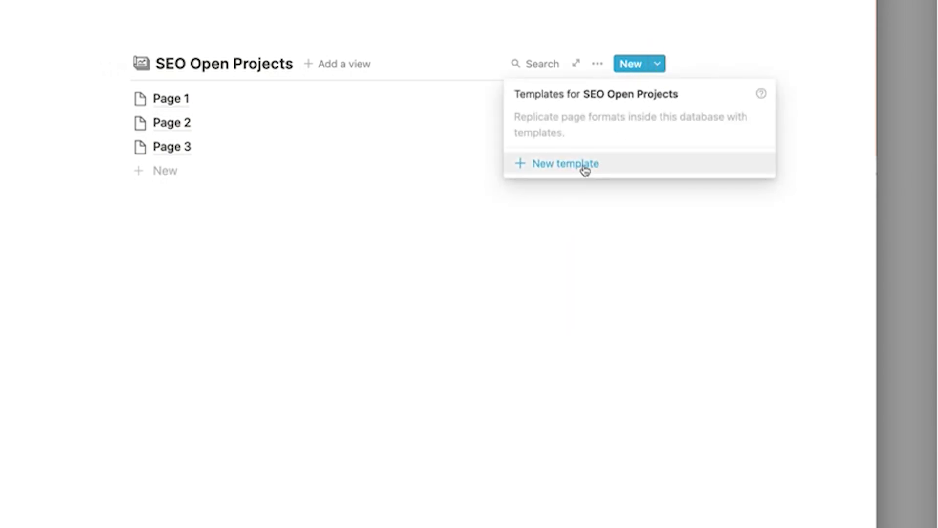
pyautogui.click(585, 169)
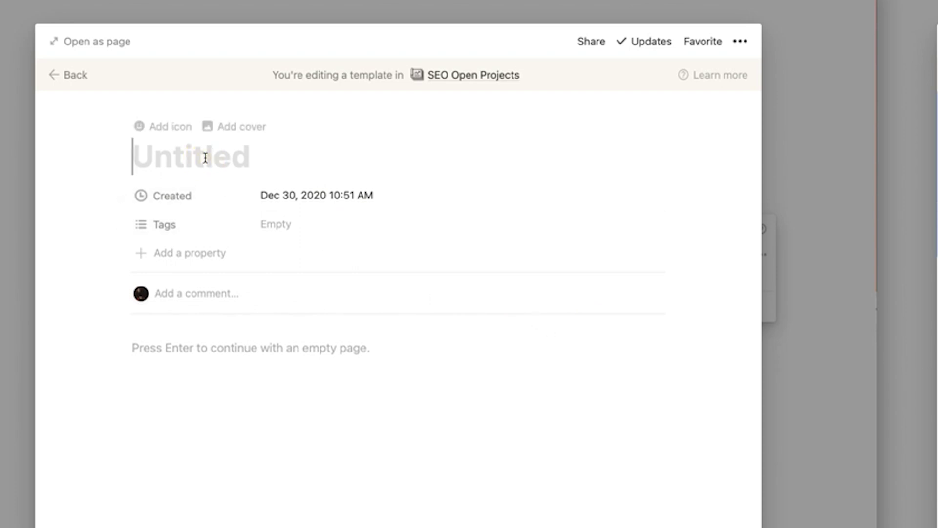
pyautogui.write('Busines')
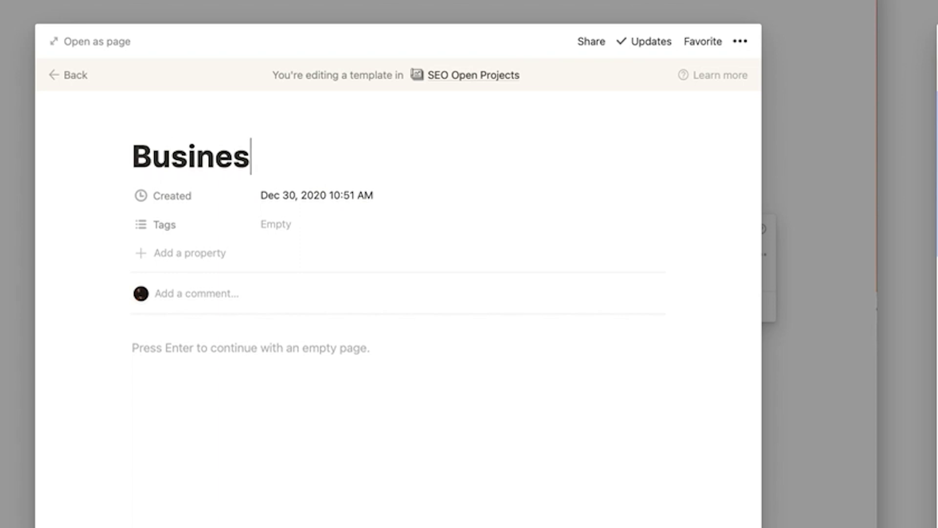
pyautogui.write('s Name - The 100-Poiin')
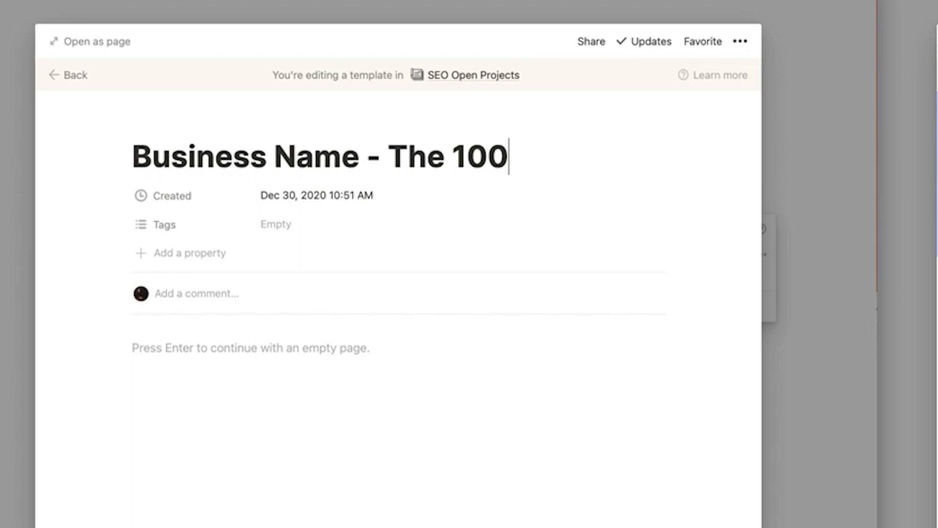
pyautogui.press('BackSpace')
pyautogui.press('BackSpace')
pyautogui.write('nt SEO Checklist')
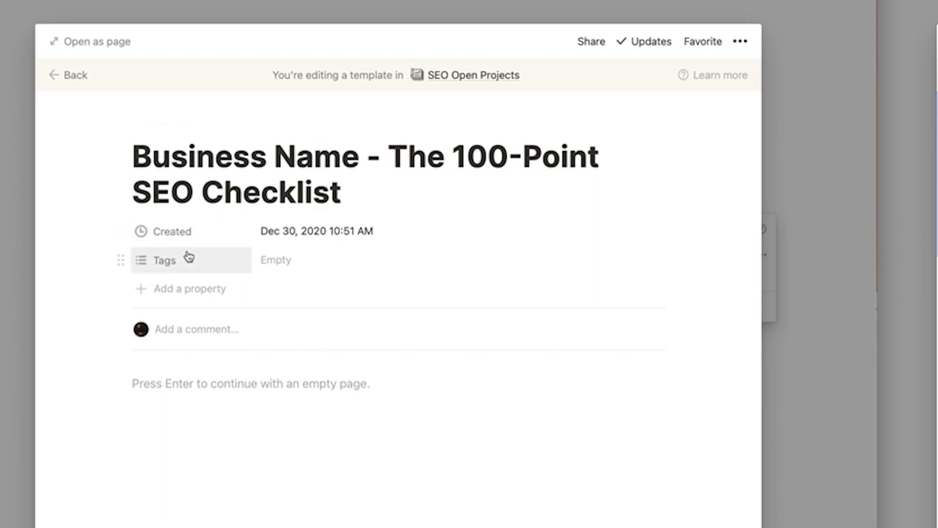
# Paste the copied 100-point checklist into the body of the new template and check it
pyautogui.click(198, 384)
pyautogui.press('super+v')
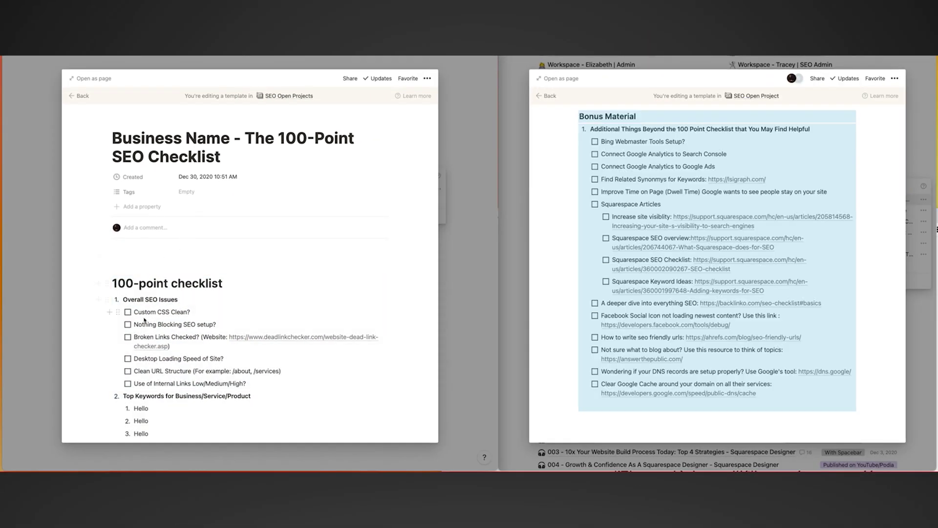
pyautogui.scroll(-2, 189, 269)
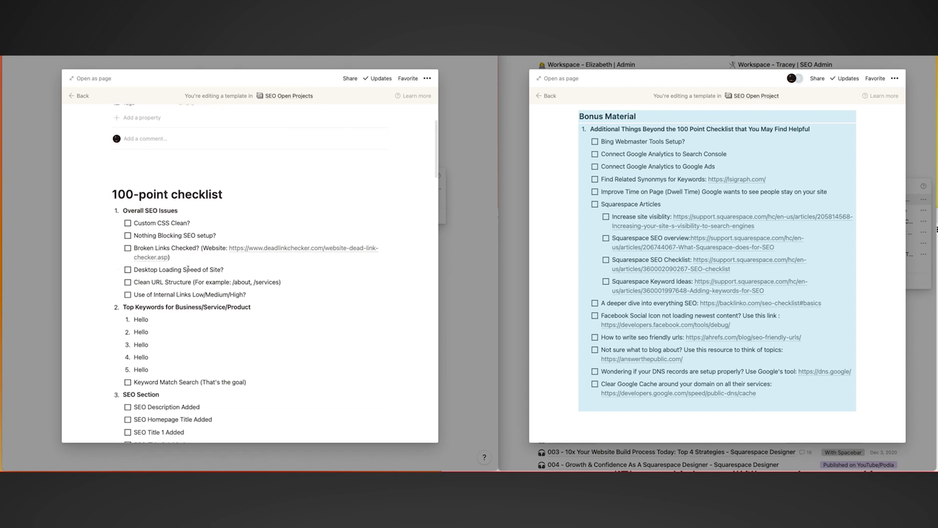
pyautogui.scroll(1, 183, 261)
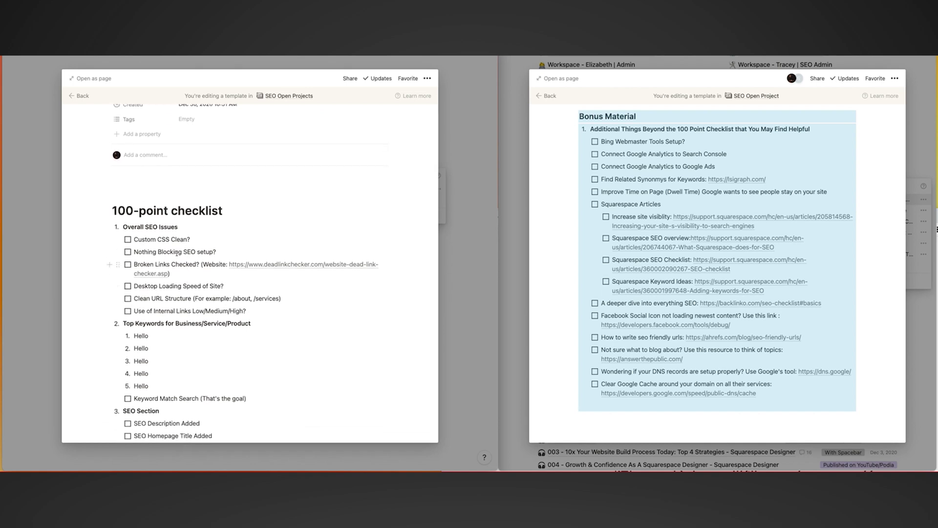
# Insert a toggle list named "Header" in the blank space above the 100-point checklist heading
pyautogui.click(131, 178)
pyautogui.write('/')
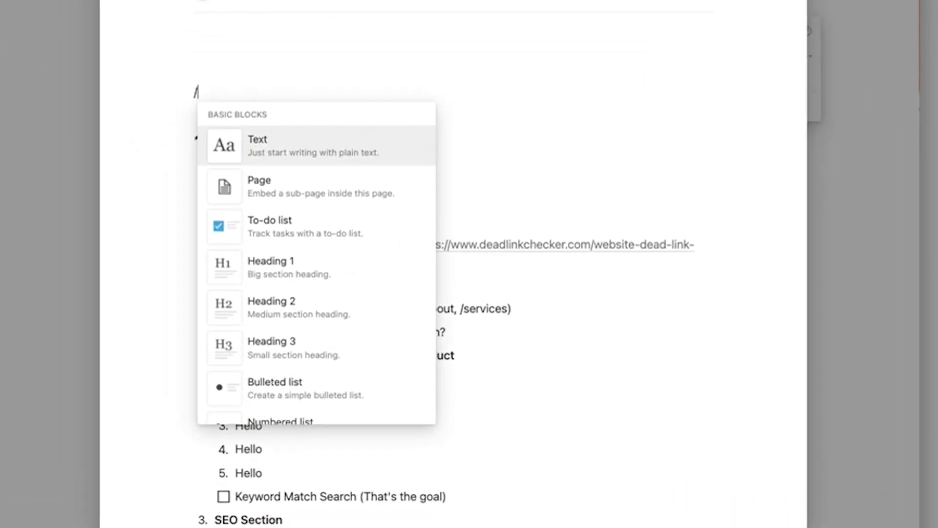
pyautogui.press('Down')
pyautogui.press('Down')
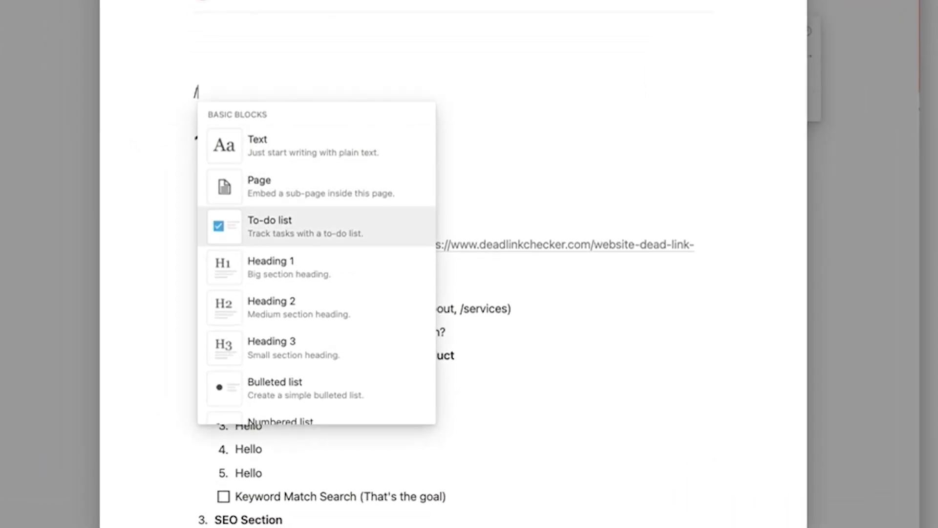
pyautogui.press('Down')
pyautogui.press('Down')
pyautogui.press('Down')
pyautogui.press('Down')
pyautogui.press('Down')
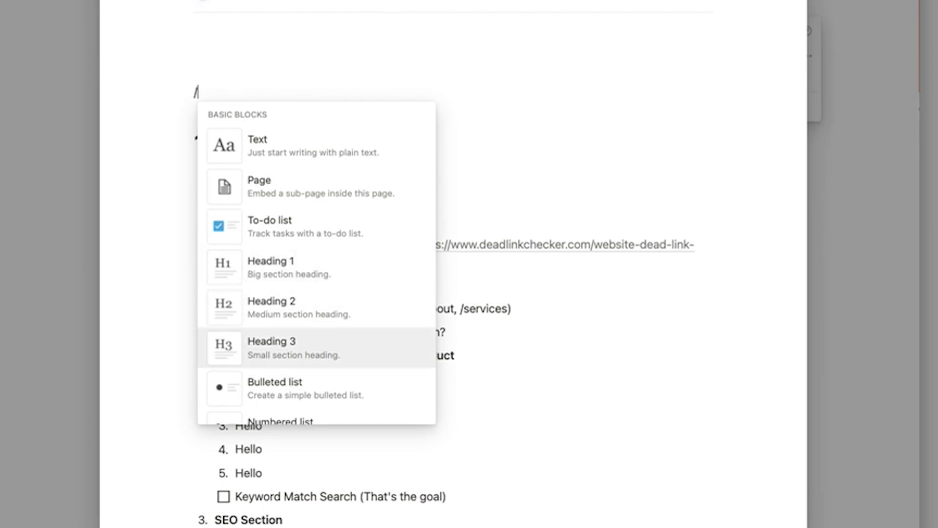
pyautogui.press('Down')
pyautogui.press('Down')
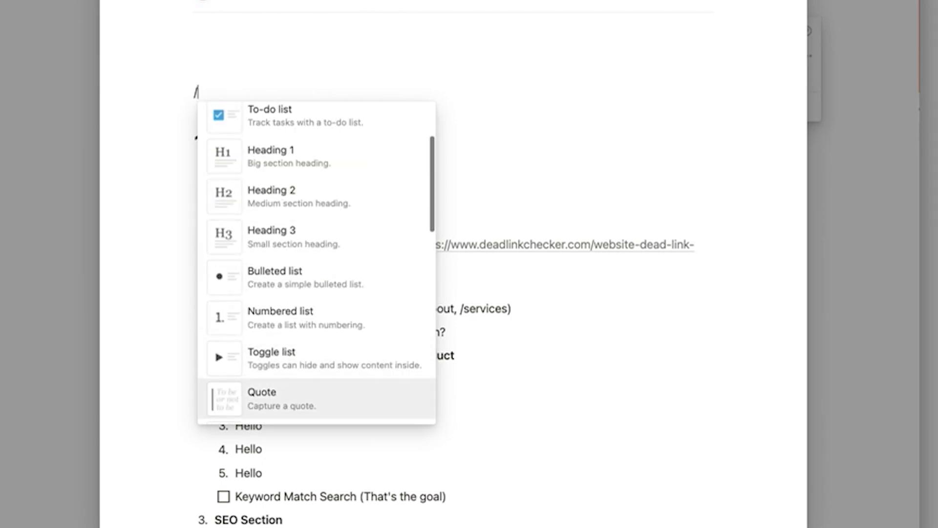
pyautogui.press('Up')
pyautogui.press('Return')
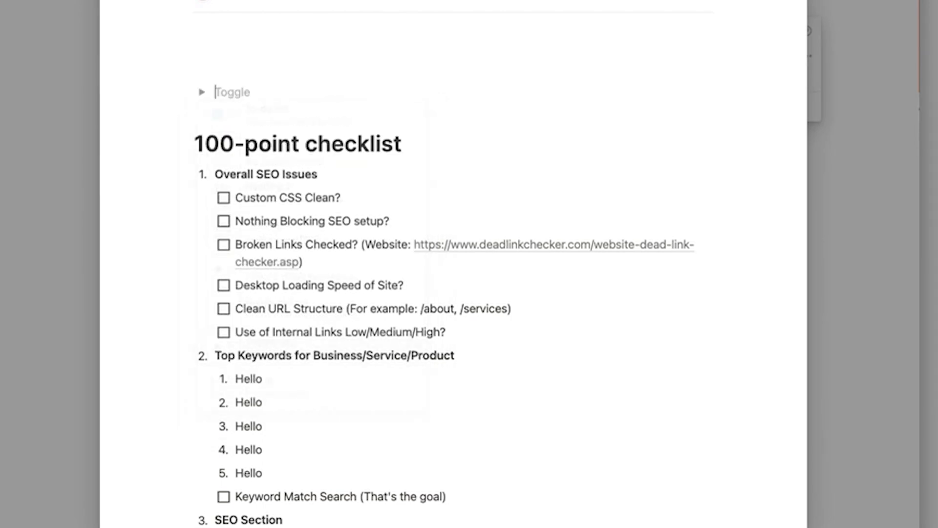
pyautogui.write('Header')
pyautogui.press('Return')
# Add the nested lines "Option 1", "Option 2" and "Option 3" inside the Header toggle
pyautogui.press('Tab')
pyautogui.press('BackSpace')
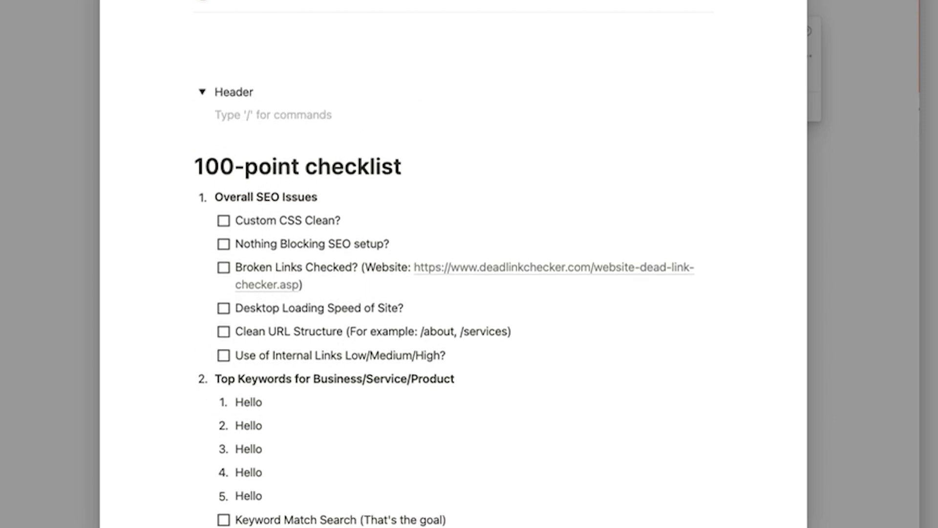
pyautogui.write('Oo')
pyautogui.write('tion 1')
pyautogui.press('Return')
pyautogui.write('Option 2')
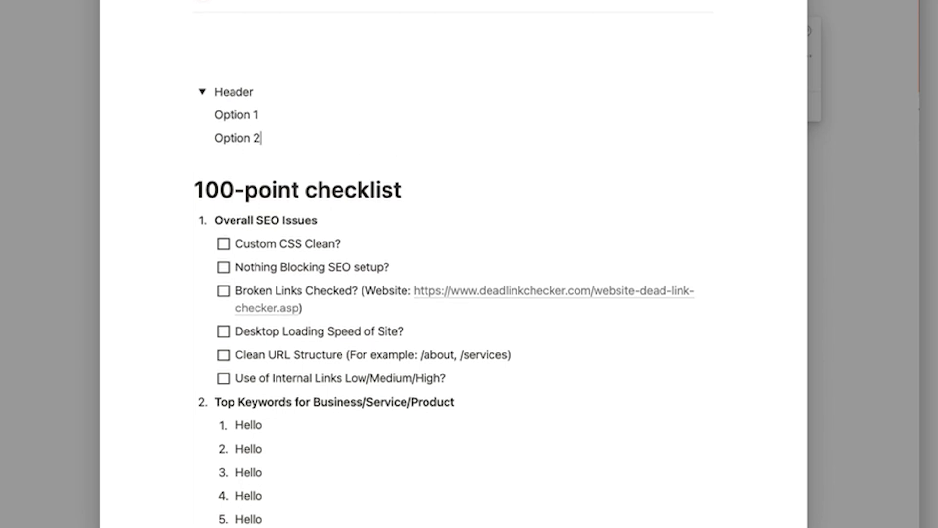
pyautogui.press('Return')
pyautogui.write('Option 3')
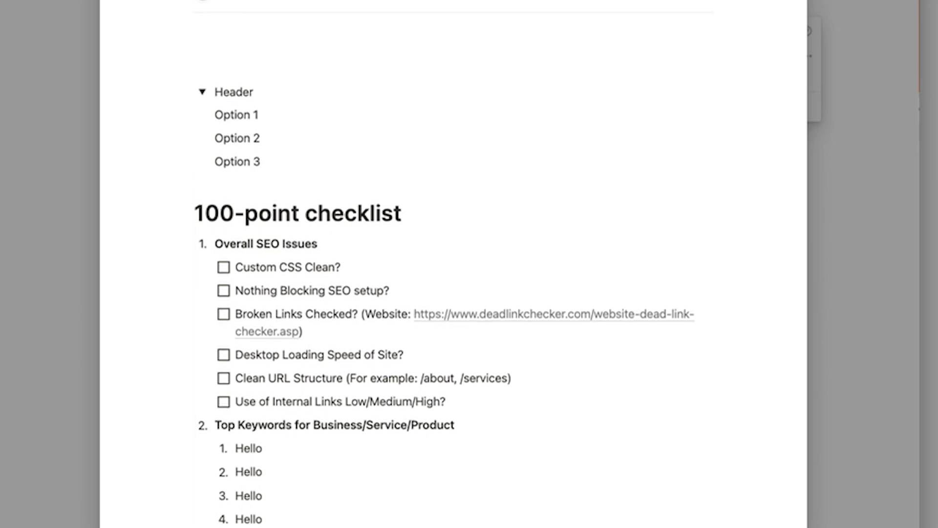
# Convert the three option lines into to-do checkboxes and collapse the Header toggle
pyautogui.hotkey('shift', 'Up')
pyautogui.hotkey('shift', 'Up')
pyautogui.hotkey('shift', 'Up')
pyautogui.hotkey('shift', 'Up')
pyautogui.press('alt+super+3')
pyautogui.press('alt+super+4')
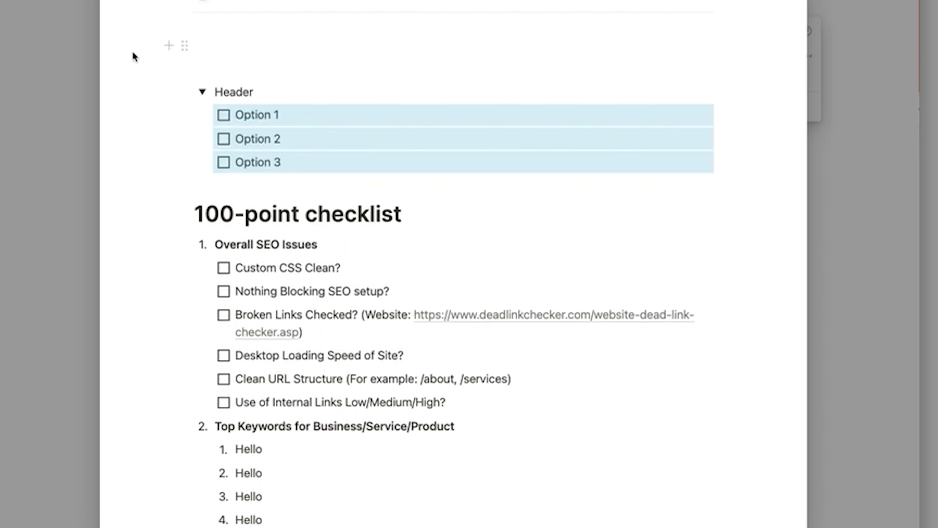
pyautogui.click(258, 69)
pyautogui.click(202, 92)
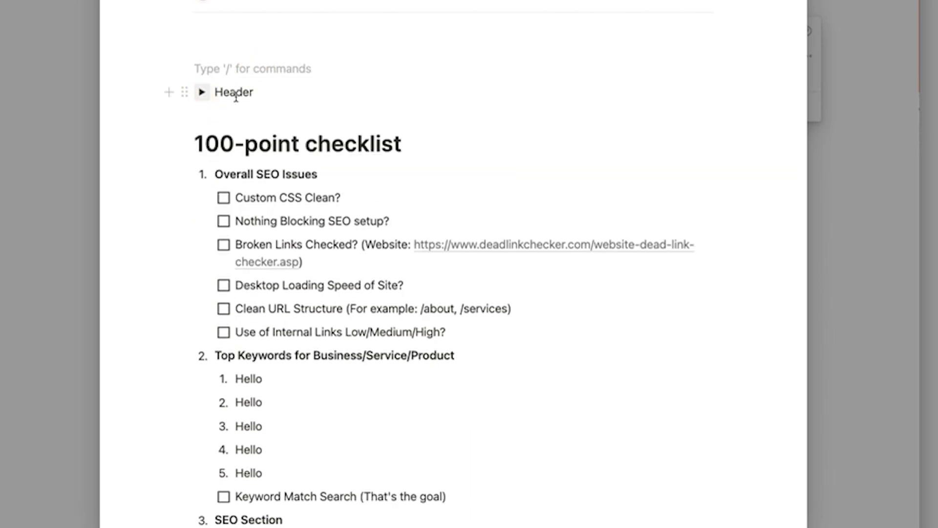
pyautogui.doubleClick(231, 92)
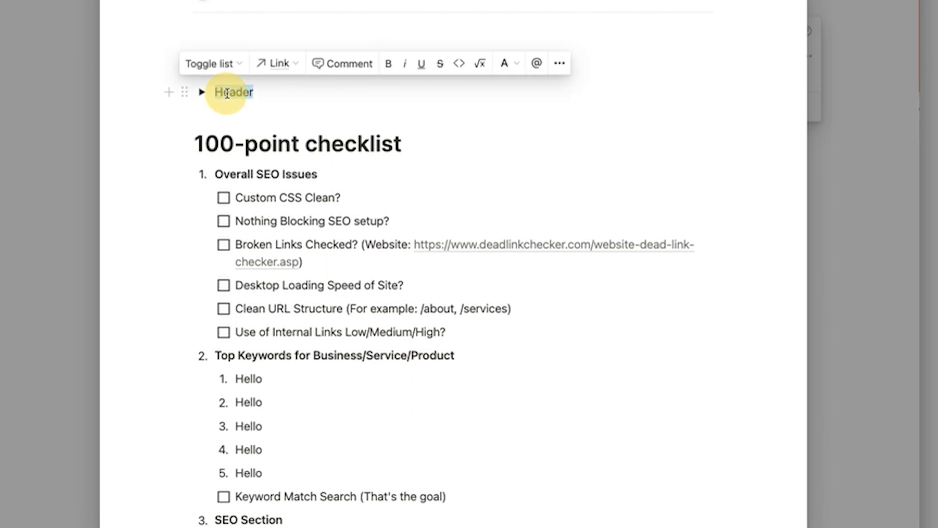
pyautogui.click(189, 91)
pyautogui.press('Escape')
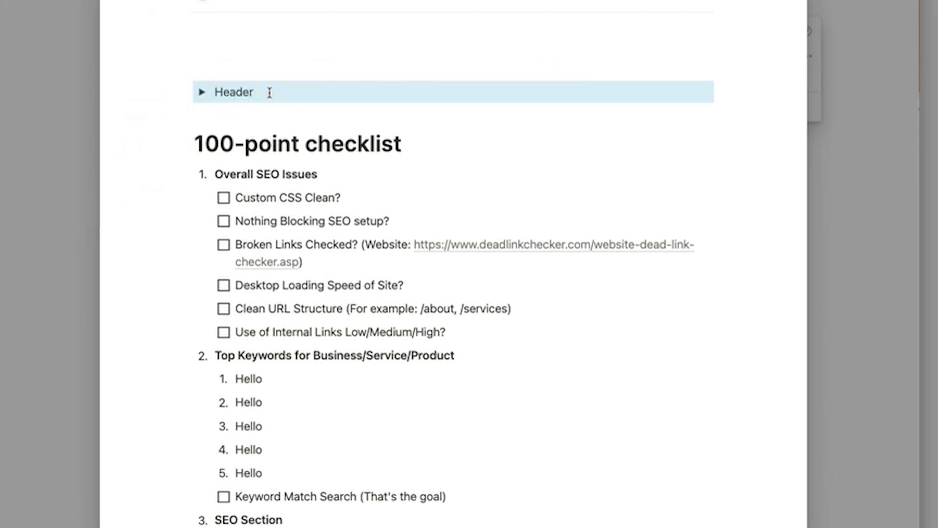
pyautogui.click(269, 93)
# Expand the Header toggle and start a new line below its Option 3 checkbox
pyautogui.click(202, 92)
pyautogui.click(283, 163)
pyautogui.press('Return')
pyautogui.press('Tab')
pyautogui.press('super+v')
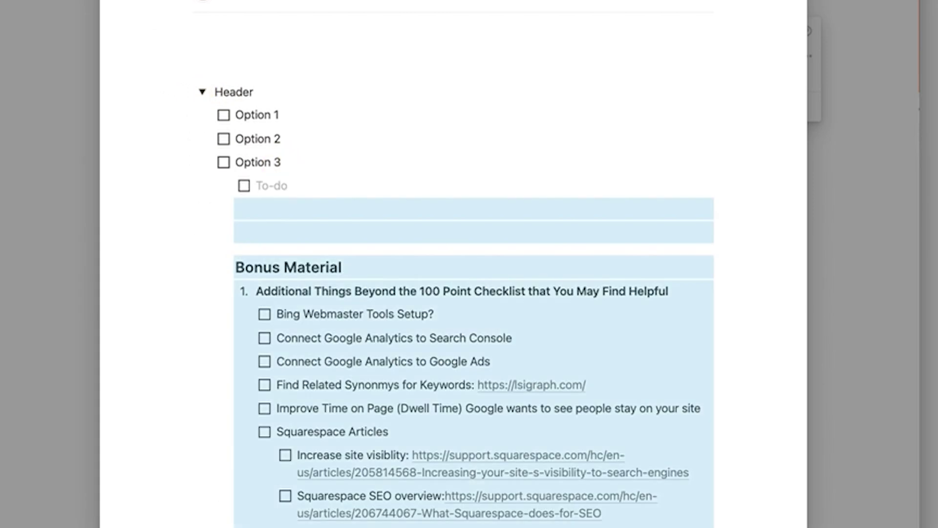
pyautogui.press('super+z')
pyautogui.press('super+z')
# Turn the new line below Option 3 into a nested toggle list named "Header 2" with an empty line inside
pyautogui.write('> ')
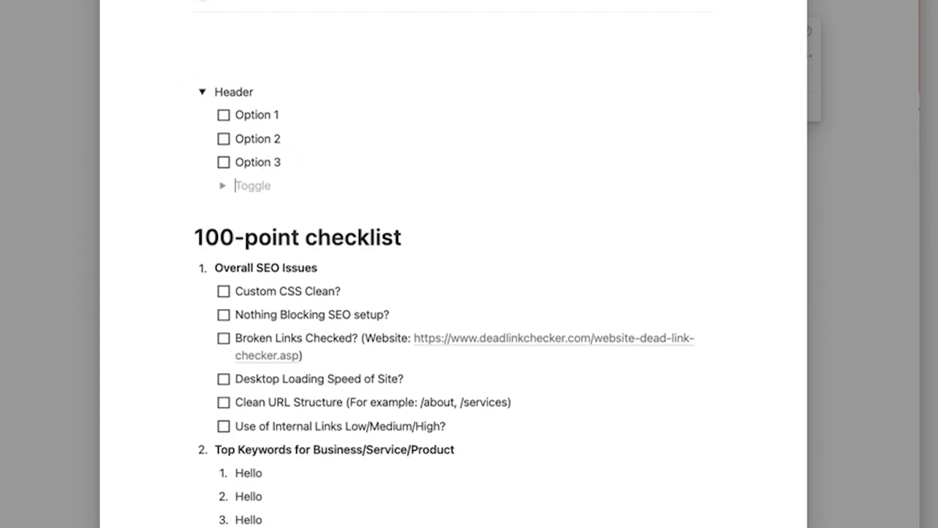
pyautogui.write('Header 2')
pyautogui.press('Return')
pyautogui.press('Tab')
pyautogui.press('BackSpace')
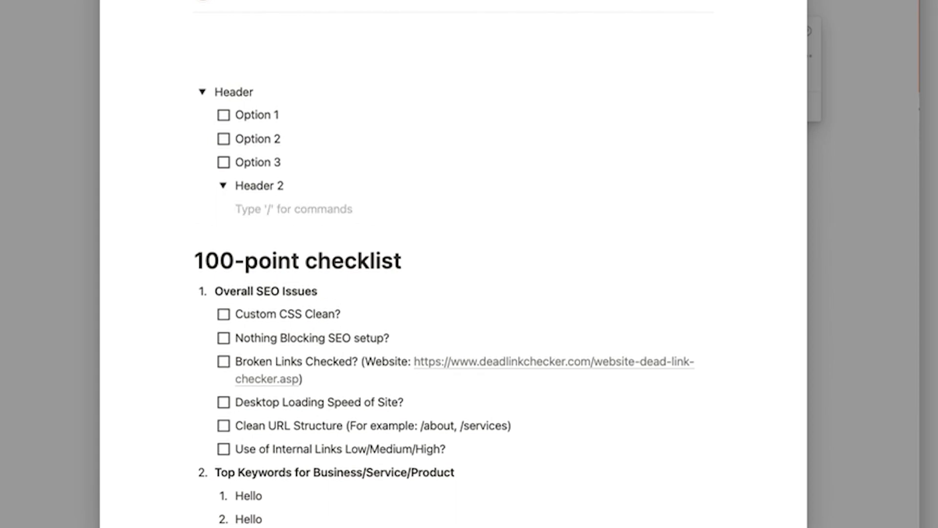
# Add the to-do checkboxes "Option 1", "Option 2" and "Option 3" inside the Header 2 toggle
pyautogui.write('[]Option 1')
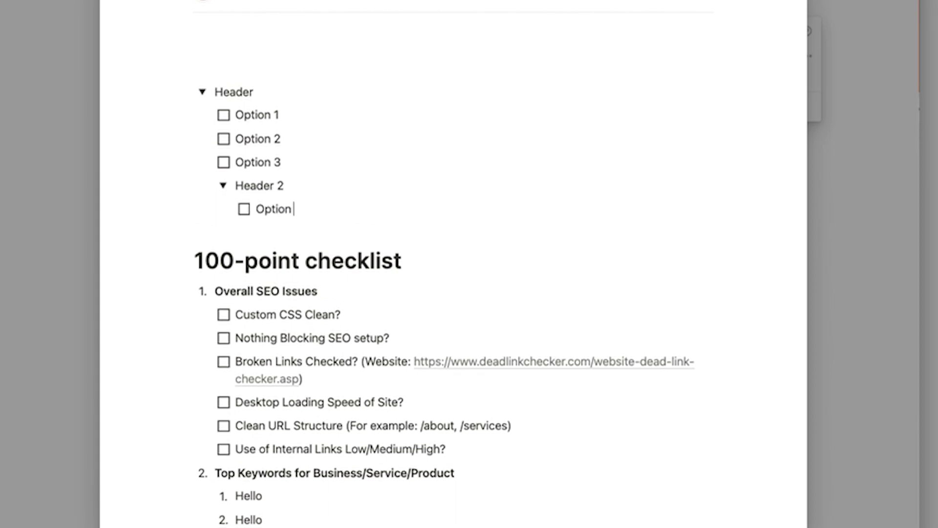
pyautogui.press('Return')
pyautogui.write('Option 2')
pyautogui.press('Return')
pyautogui.write('Option 3')
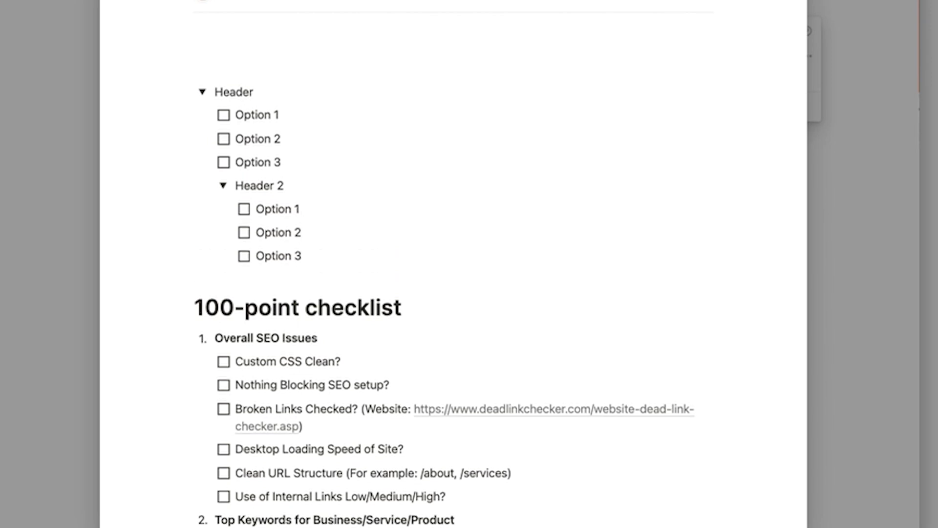
# Collapse and re-expand the Header and Header 2 toggles to check how the nested lists fold
pyautogui.click(224, 186)
pyautogui.click(202, 91)
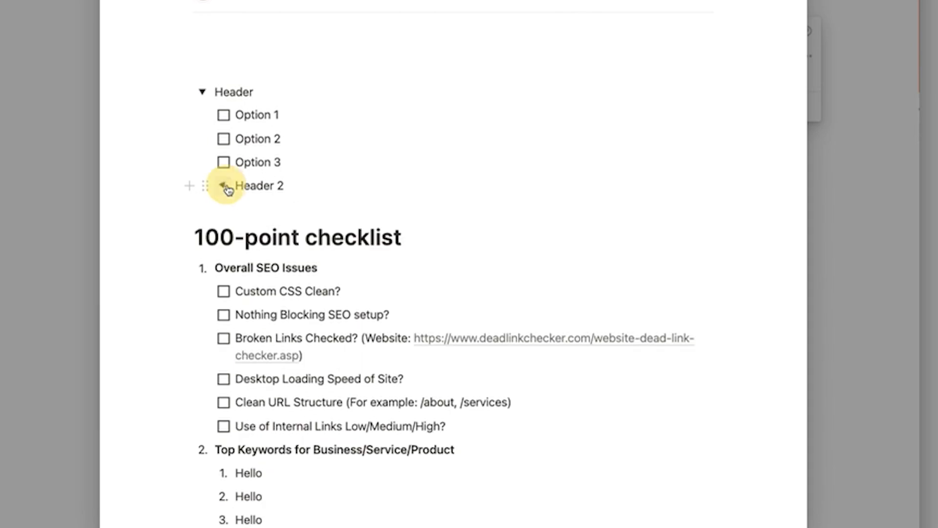
pyautogui.click(203, 92)
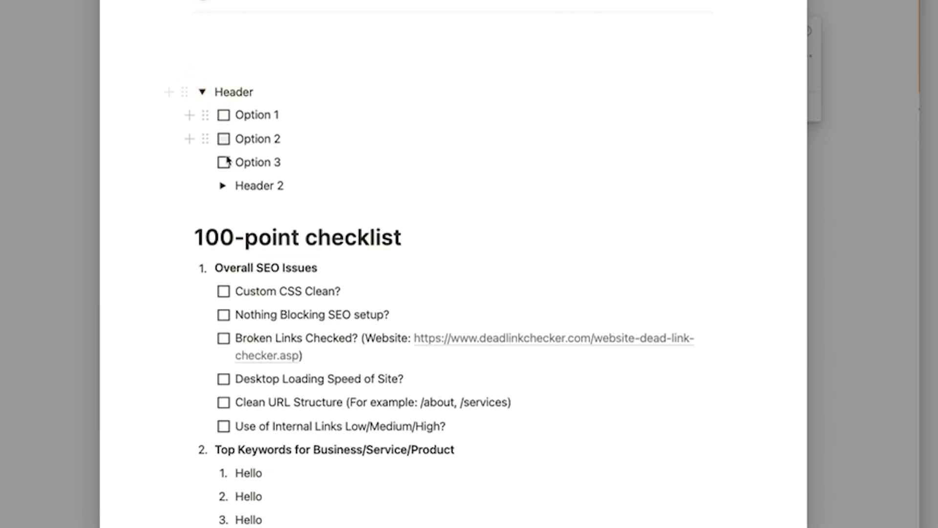
pyautogui.click(222, 186)
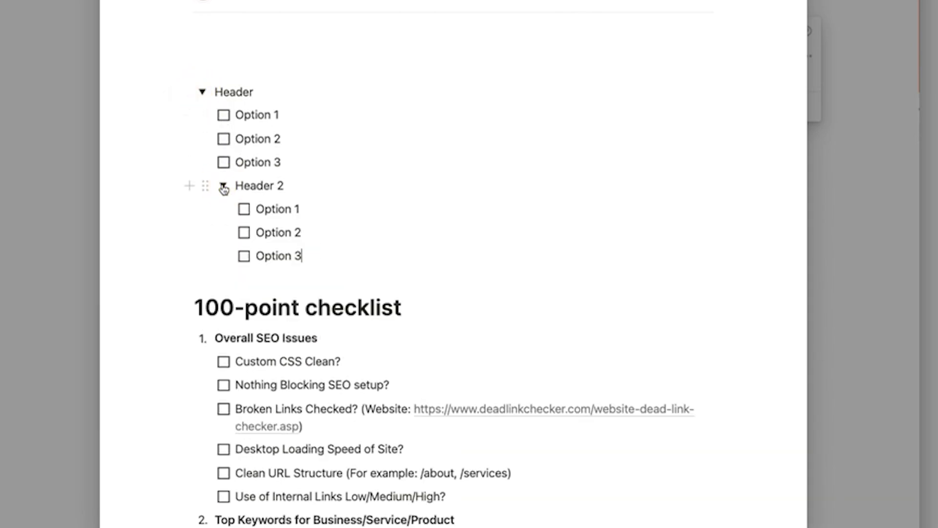
pyautogui.click(224, 186)
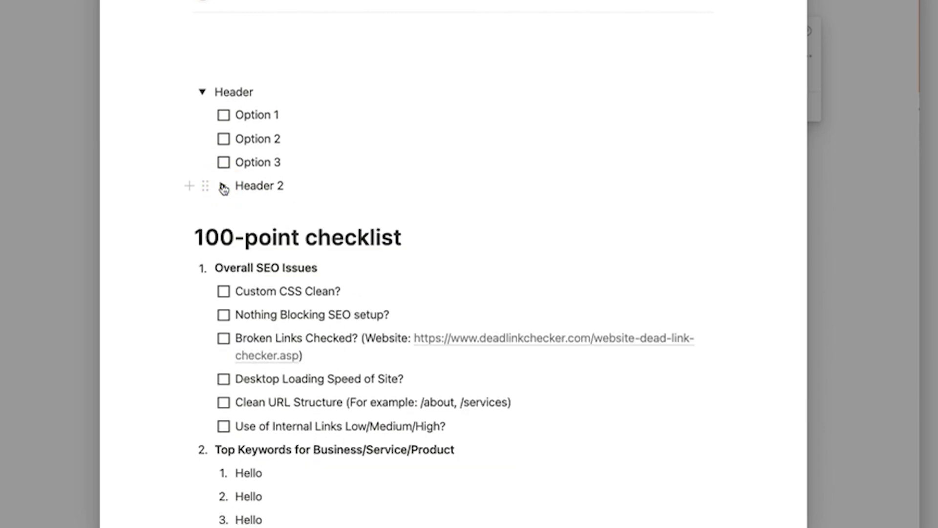
pyautogui.click(224, 186)
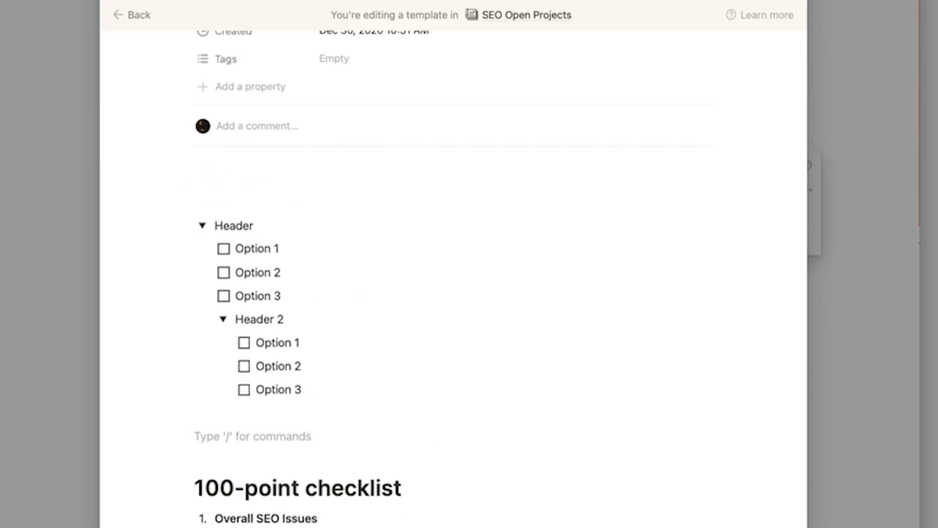
# Search the block commands for the Loom and Miro embeds on the blank line above the 100-point checklist heading
pyautogui.write('/loom')
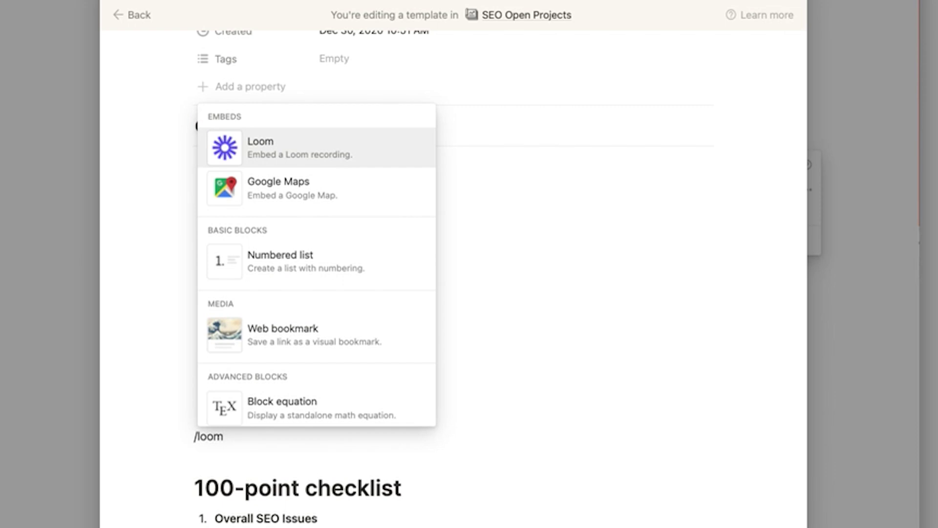
pyautogui.press('BackSpace')
pyautogui.press('BackSpace')
pyautogui.press('BackSpace')
pyautogui.press('BackSpace')
pyautogui.write('miro')
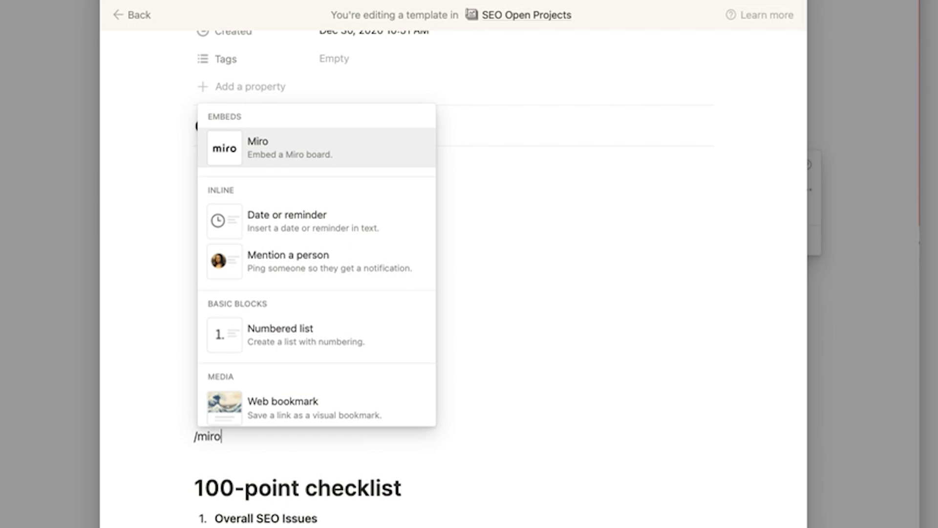
pyautogui.press('super+a')
# Try mentioning a team member on the blank line above the 100-point checklist heading, and delete the mention
pyautogui.write('@')
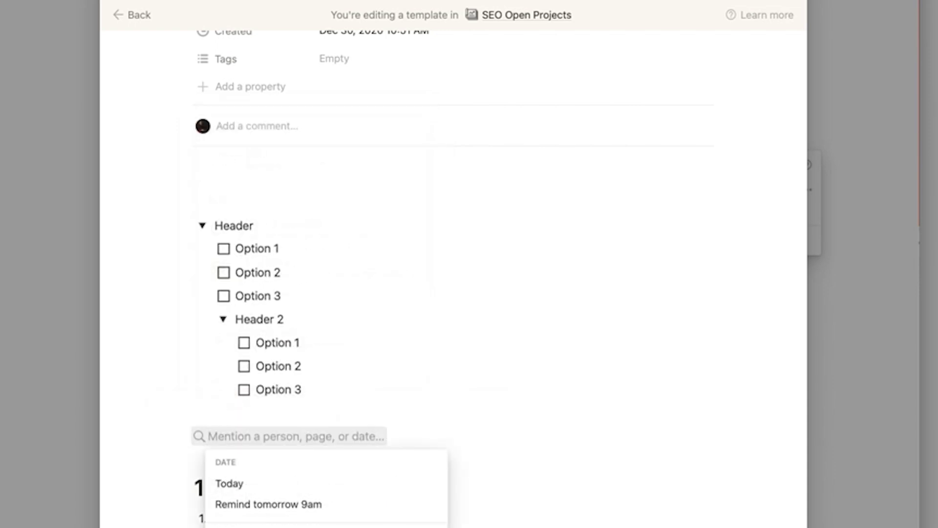
pyautogui.write('m')
pyautogui.press('BackSpace')
pyautogui.write('david')
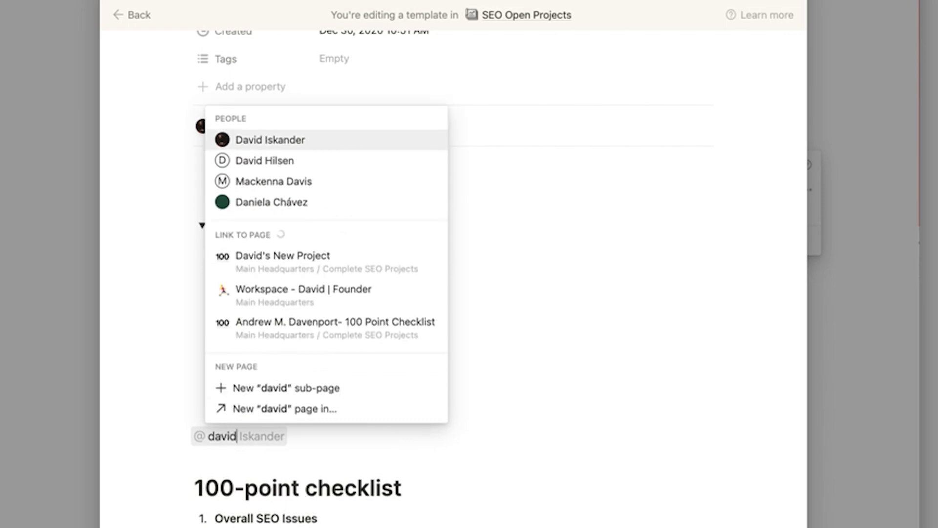
pyautogui.press('Return')
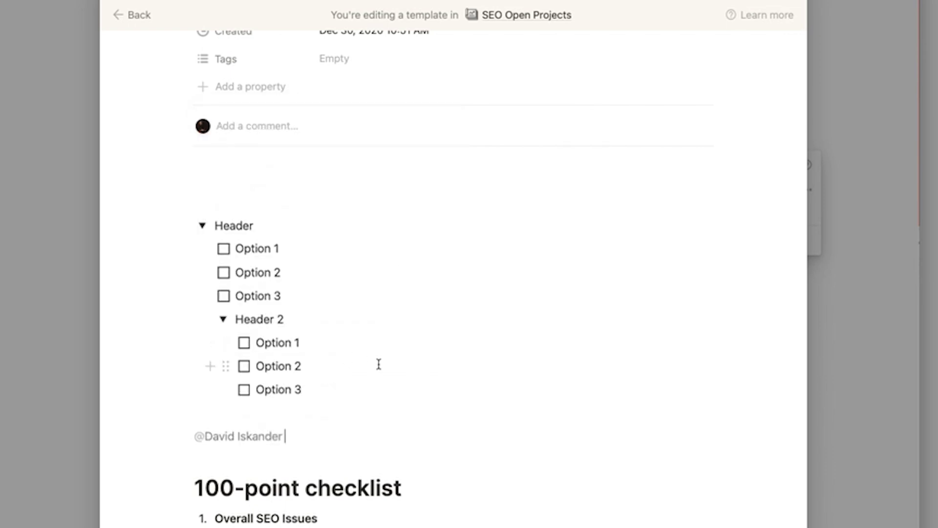
pyautogui.hotkey('shift', 'Left')
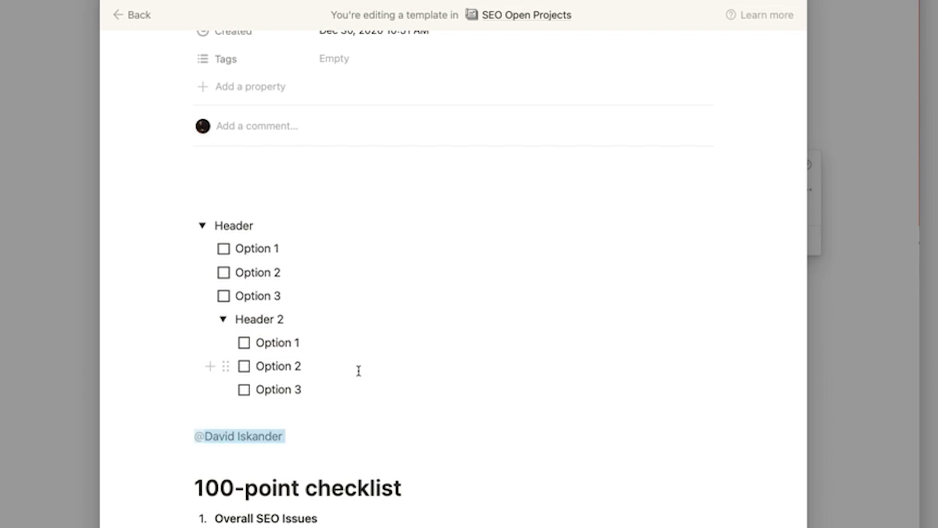
pyautogui.press('BackSpace')
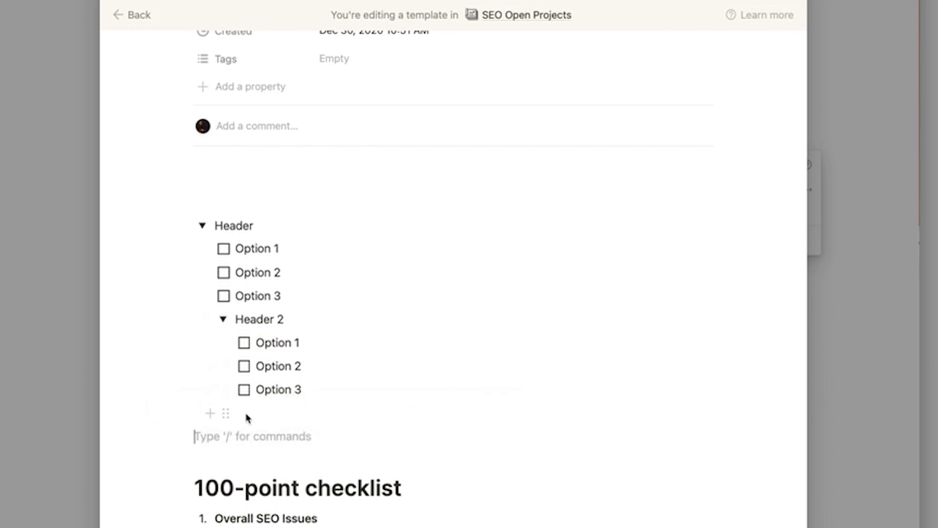
pyautogui.press('BackSpace')
# Open the existing 50-Point SEO Checklist template of the SEO Open Project list and examine its placeholder fields
pyautogui.scroll(3, 240, 423)
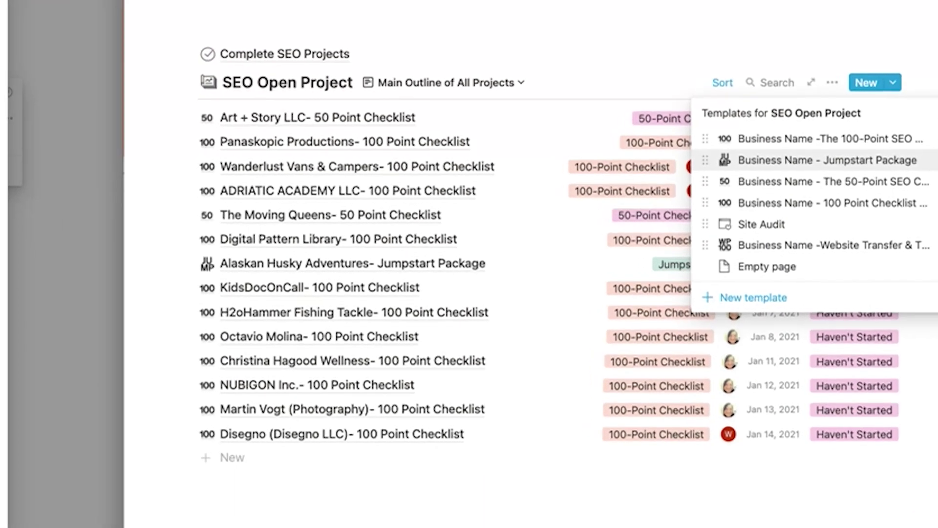
pyautogui.click(923, 210)
pyautogui.click(889, 138)
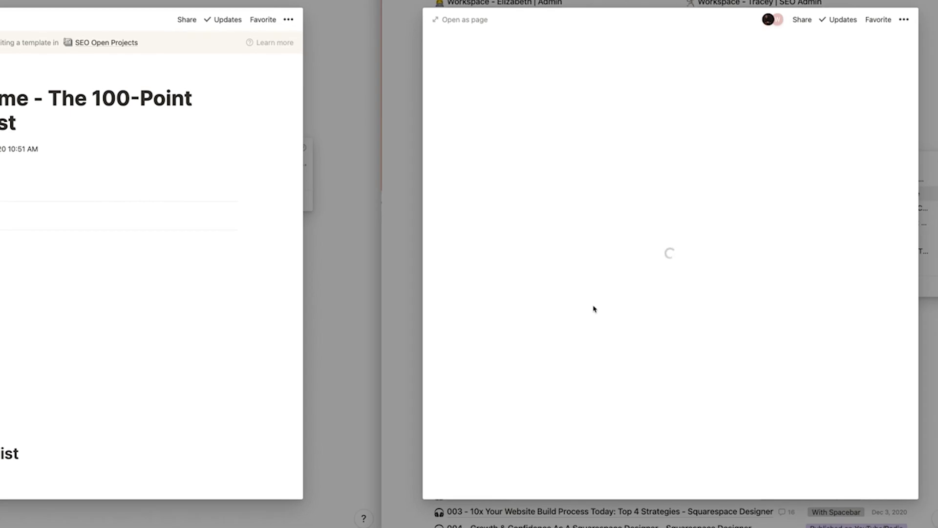
pyautogui.scroll(-8, 695, 249)
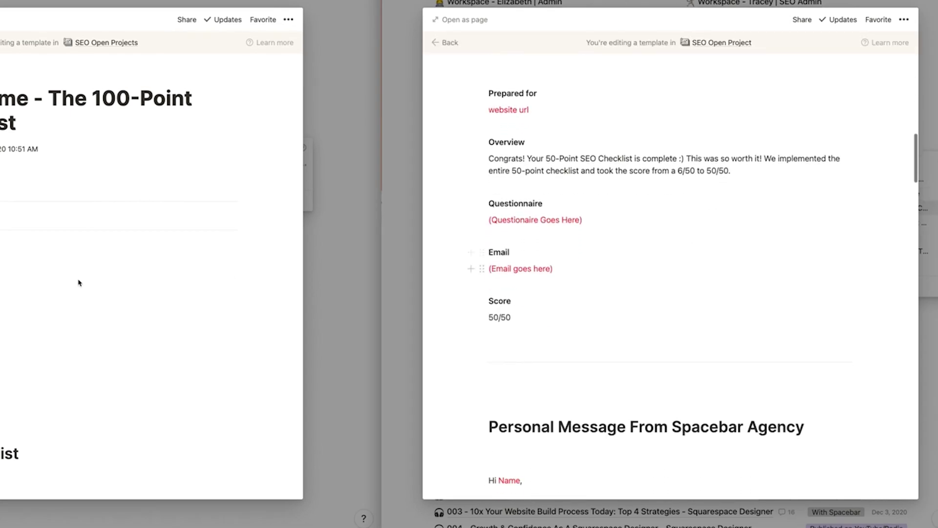
# Give the Option 1 line directly under Header in the new 100-Point template a red background
pyautogui.click(72, 303)
pyautogui.click(66, 302)
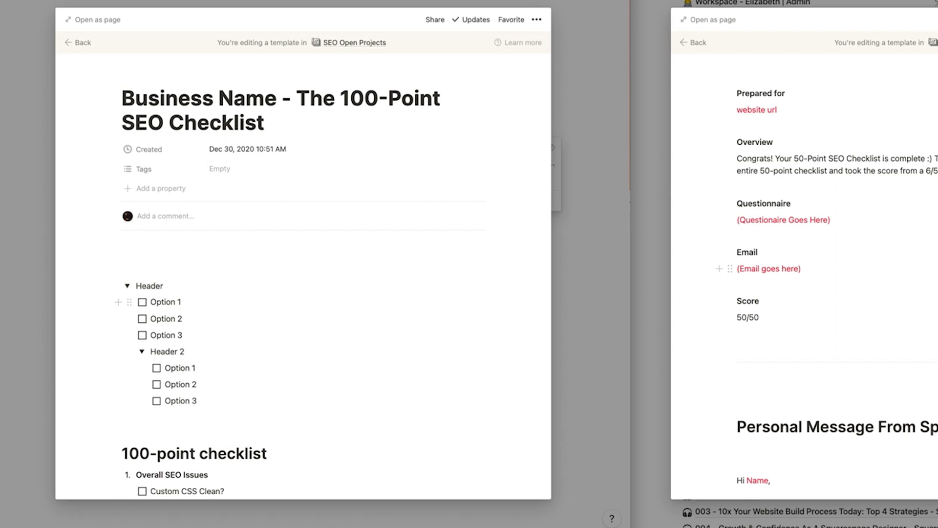
pyautogui.write('/')
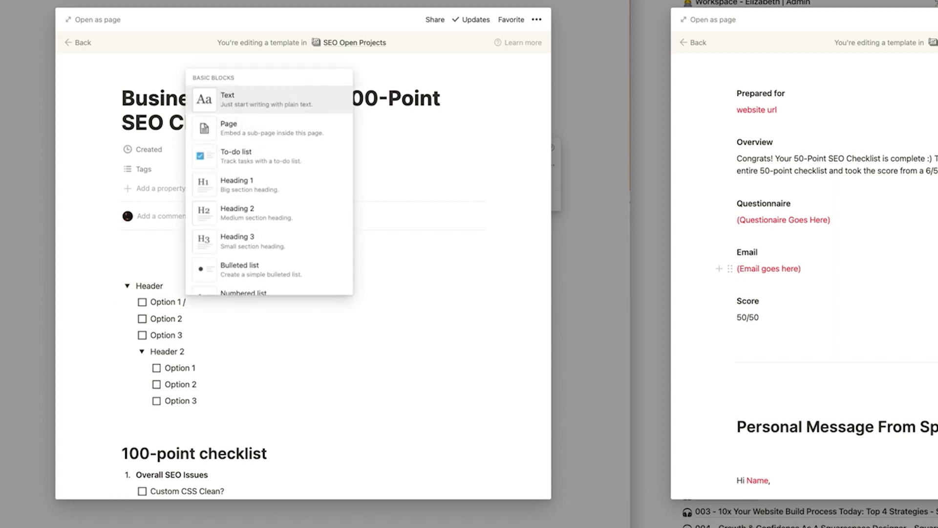
pyautogui.write('red')
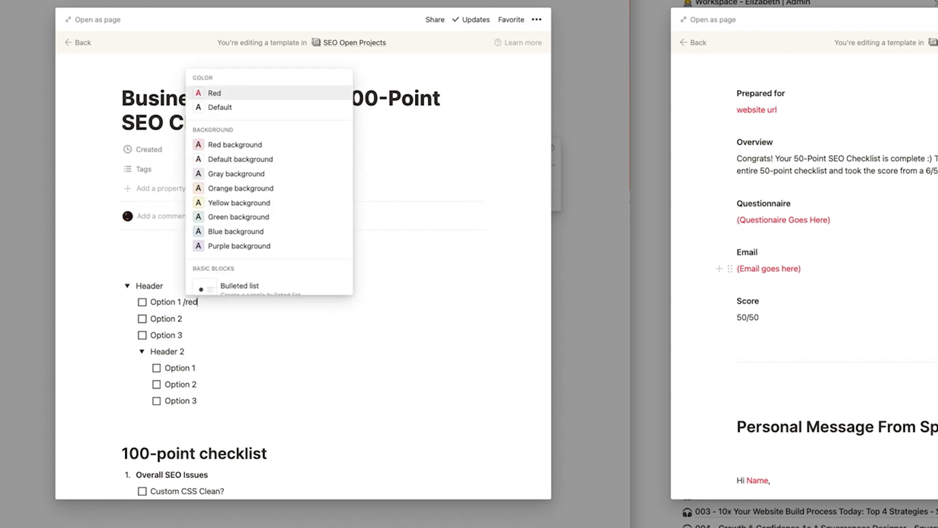
pyautogui.press('Down')
pyautogui.press('Down')
pyautogui.press('Down')
pyautogui.press('Up')
pyautogui.press('Return')
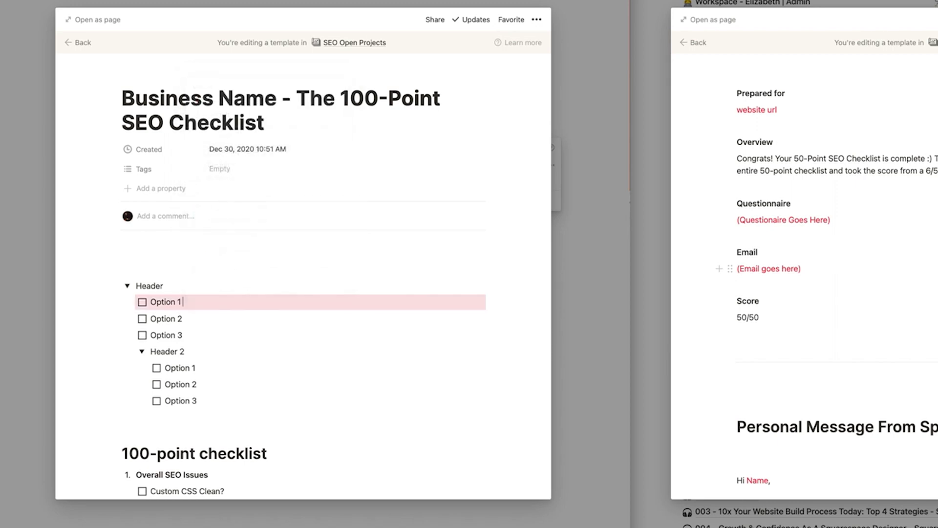
# Color the text of the Option 2 line directly under Header blue
pyautogui.press('Down')
pyautogui.write('/blue')
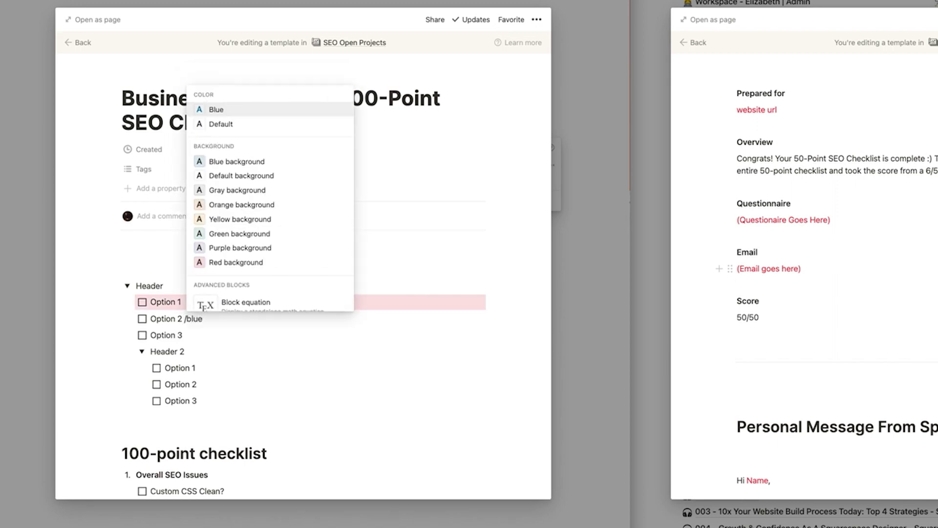
pyautogui.press('Return')
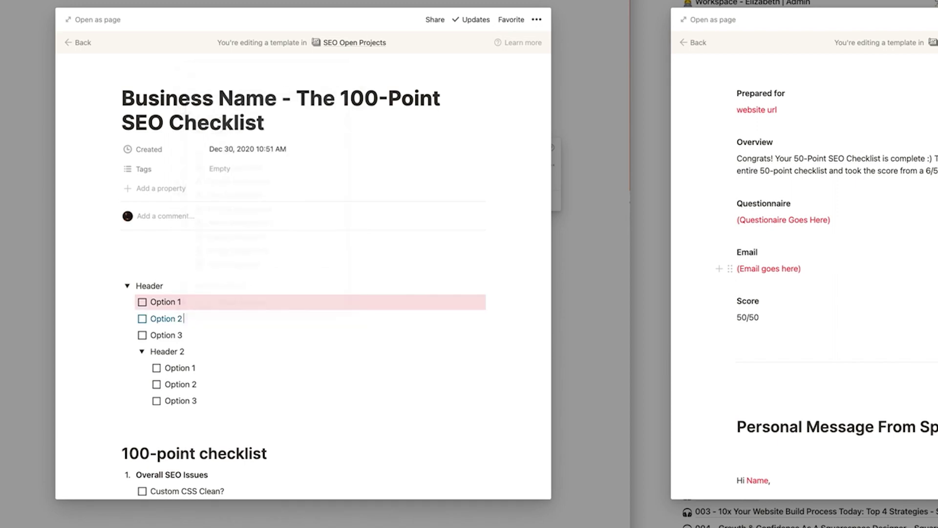
# Give the Option 2 line under Header a green background and the Option 3 line a blue background
pyautogui.write('/')
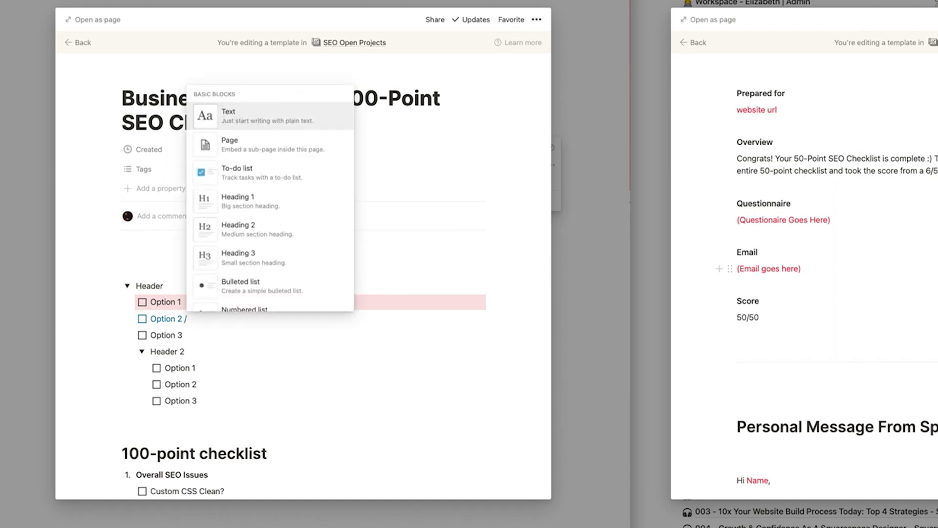
pyautogui.write('green')
pyautogui.press('Down')
pyautogui.press('Down')
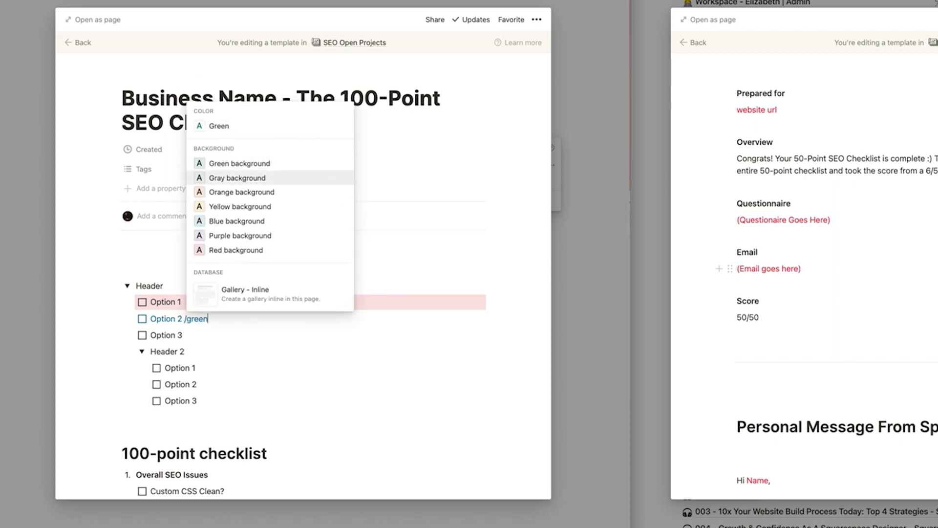
pyautogui.press('Up')
pyautogui.press('Return')
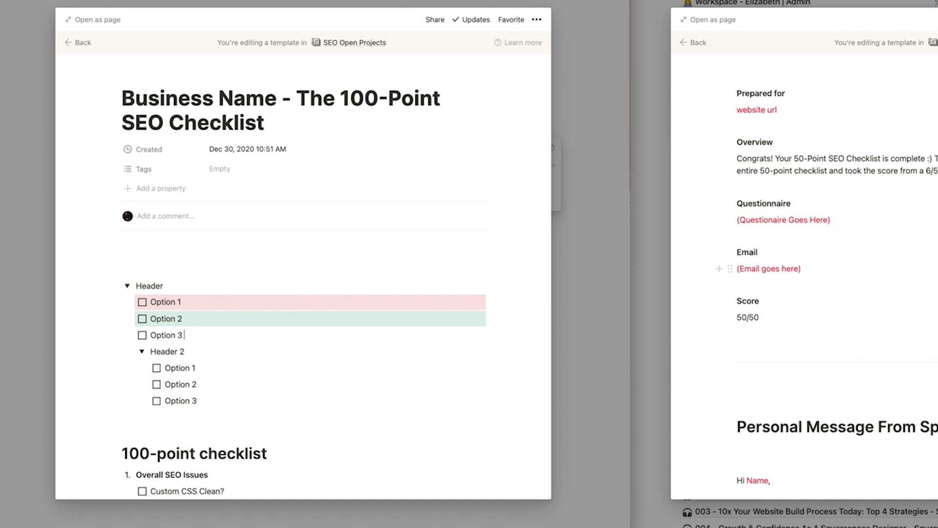
pyautogui.write('/blue back')
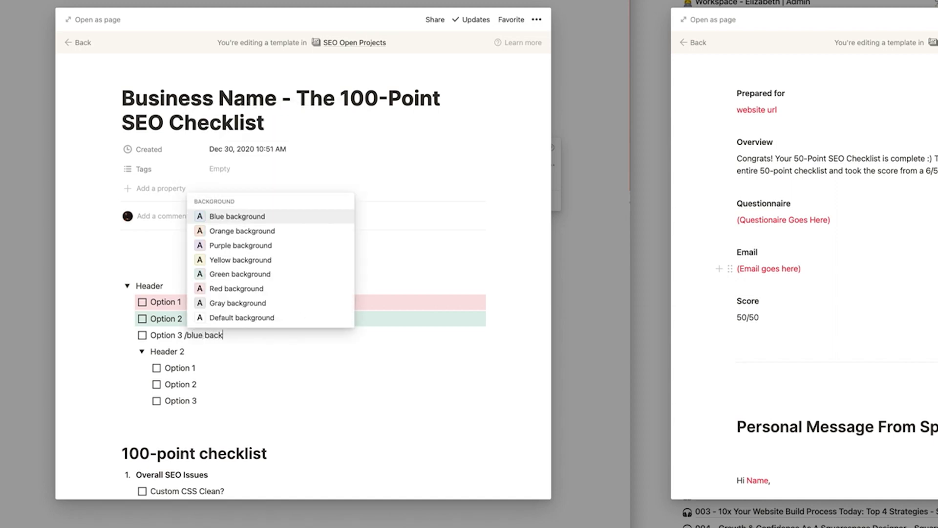
pyautogui.press('Return')
# Bring up the block commands and the mention suggestions on the blank line above the Header toggle, and dismiss both
pyautogui.click(186, 252)
pyautogui.write('/')
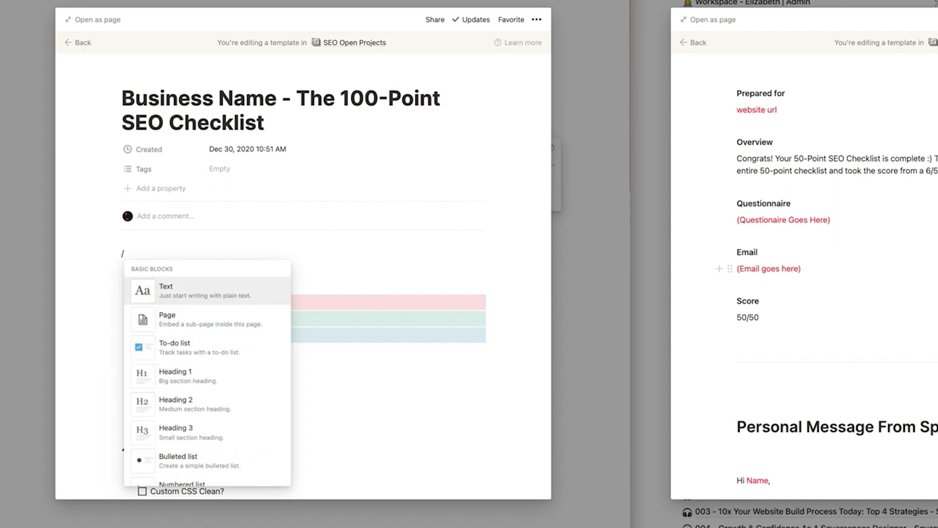
pyautogui.press('BackSpace')
pyautogui.write('@')
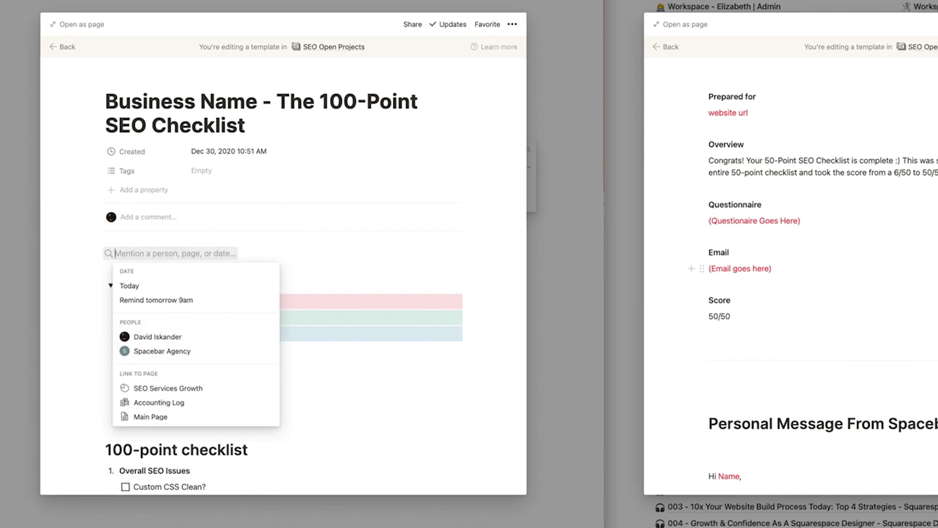
pyautogui.press('BackSpace')
pyautogui.scroll(-2, 185, 342)
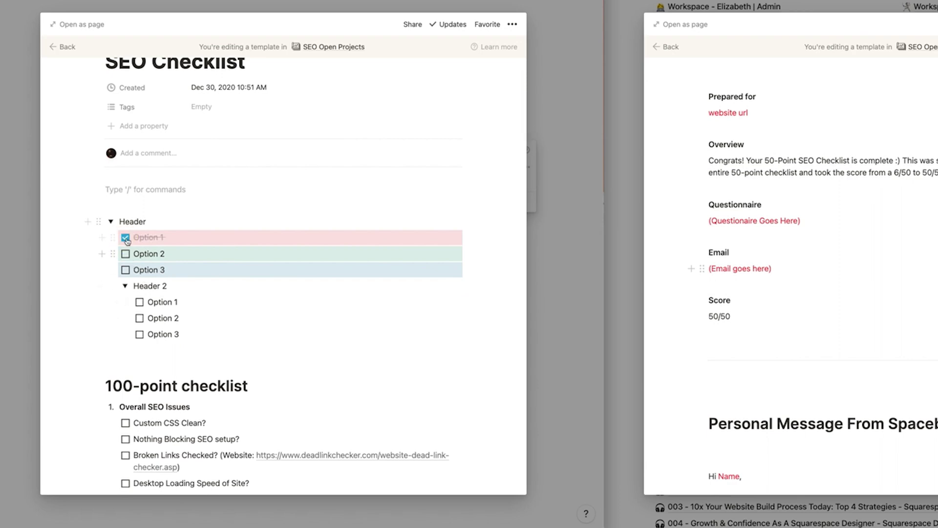
# Try out the Option 2 checkbox directly under Header, and view the banner and properties of the 50-Point SEO Checklist template
pyautogui.click(125, 254)
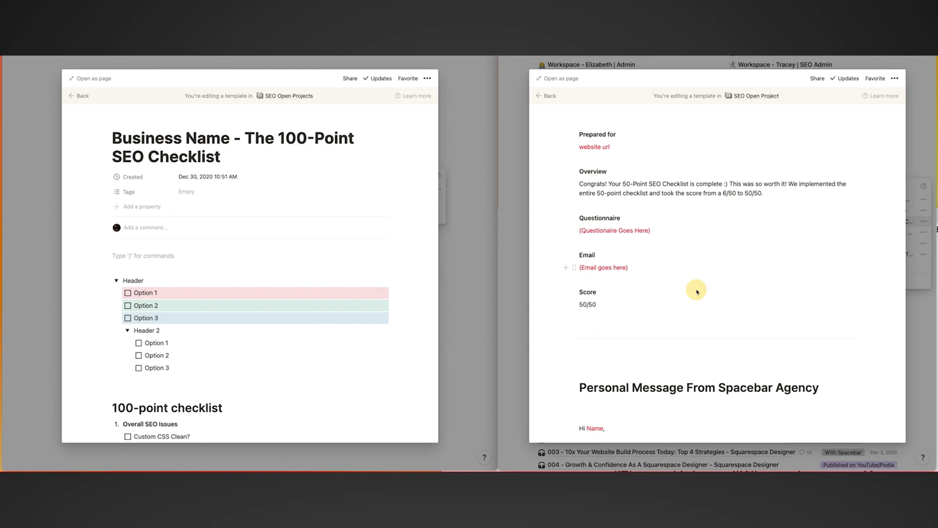
pyautogui.scroll(10, 696, 291)
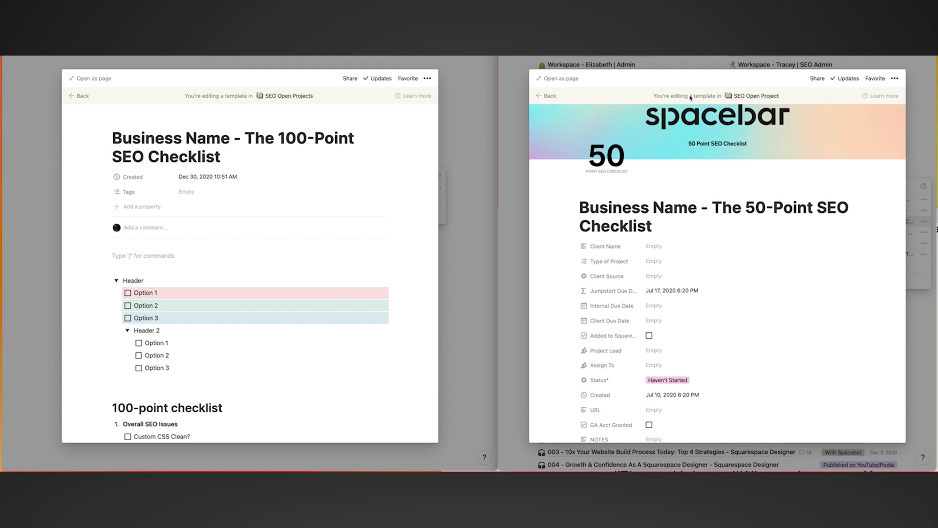
# Add an entry titled "New Project" to SEO Open Projects using the 100-Point SEO Checklist template, and return to Main Page
pyautogui.click(471, 188)
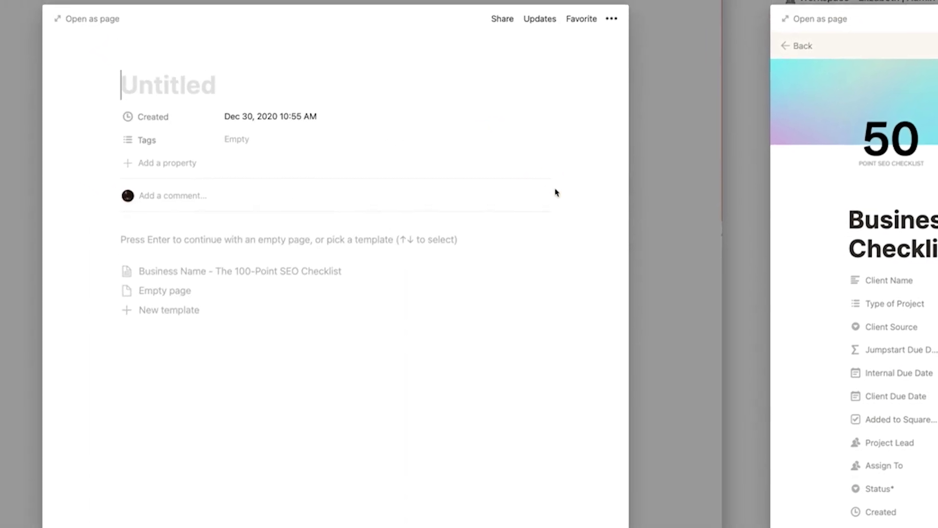
pyautogui.press('Return')
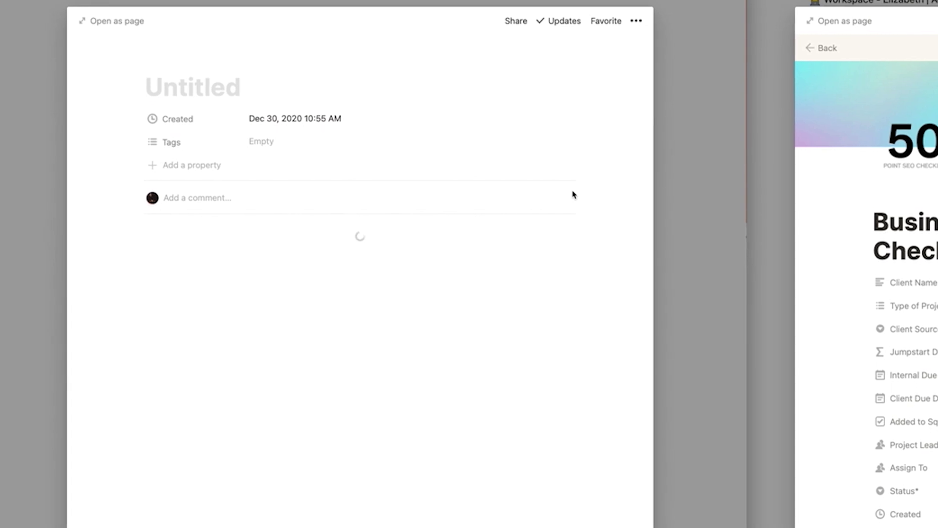
pyautogui.write('New Pr')
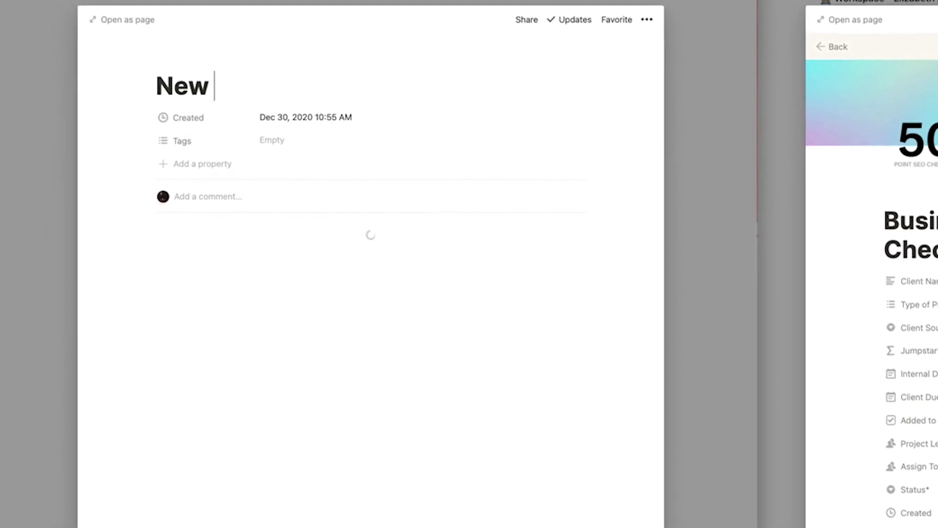
pyautogui.write('oject')
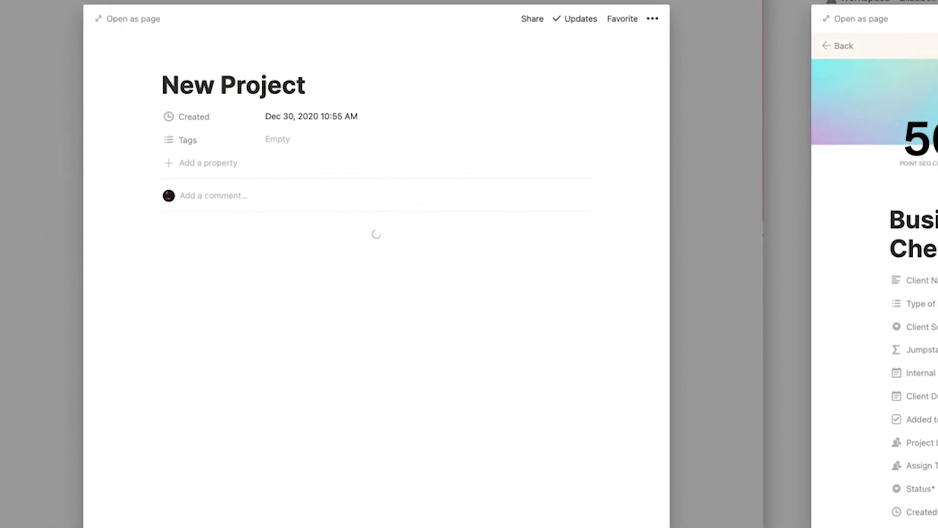
pyautogui.click(727, 157)
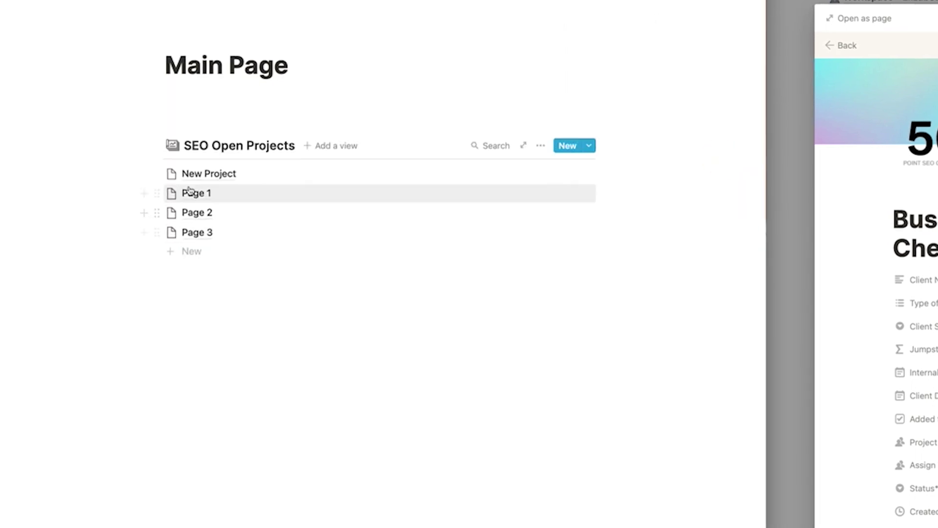
# View the available SEO Open Projects templates and the New Project page, closing each to return to Main Page
pyautogui.click(589, 145)
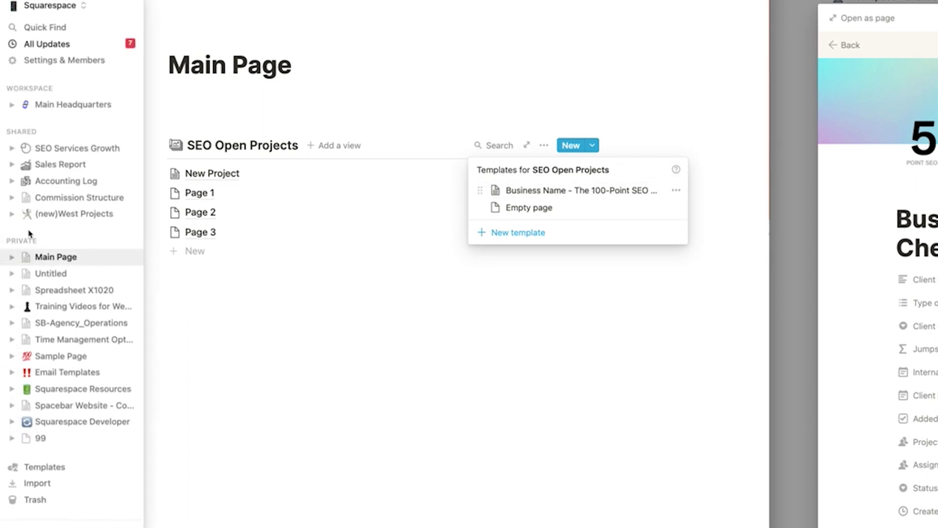
pyautogui.click(450, 99)
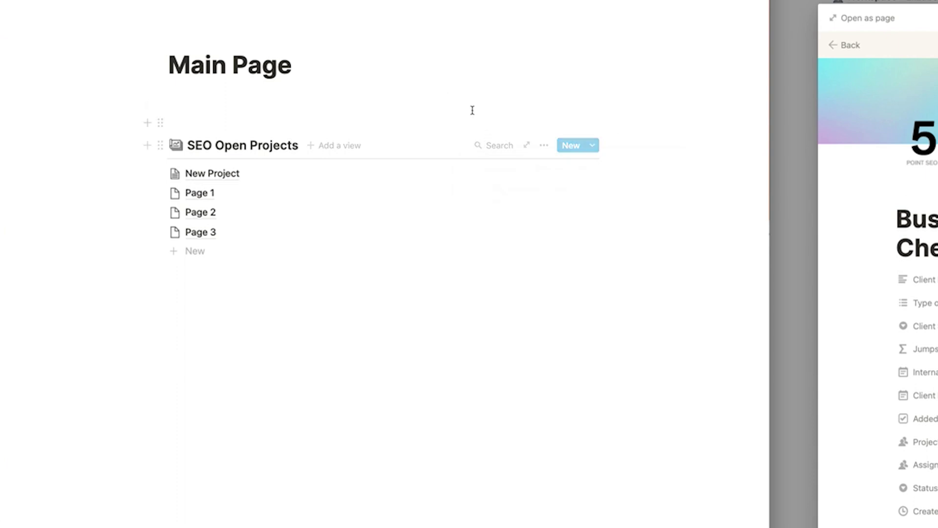
pyautogui.click(220, 173)
pyautogui.click(692, 161)
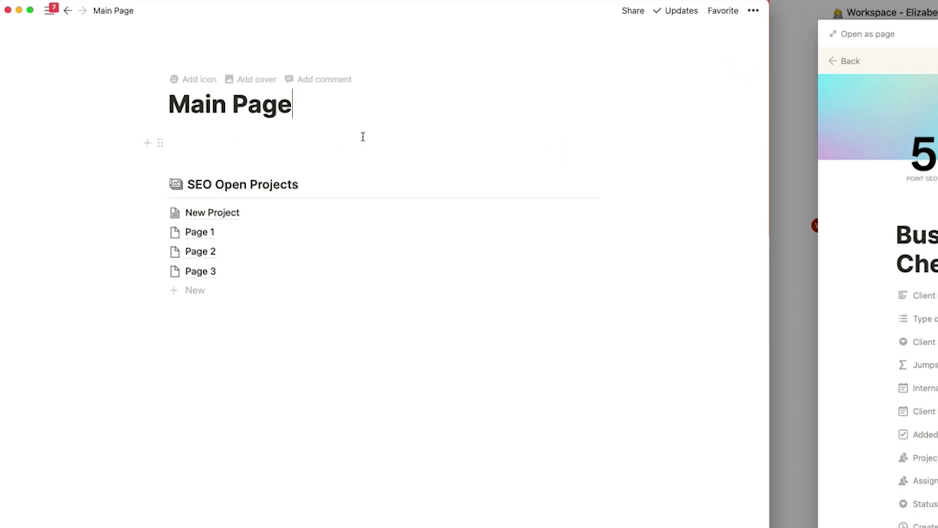
# Switch Main Page's font style to Serif and back to Default, and turn on full width
pyautogui.click(754, 12)
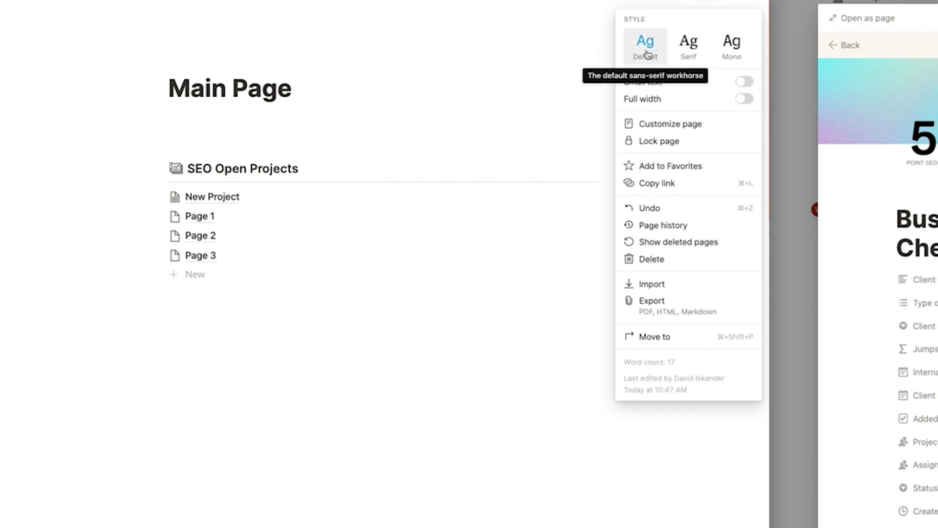
pyautogui.click(689, 54)
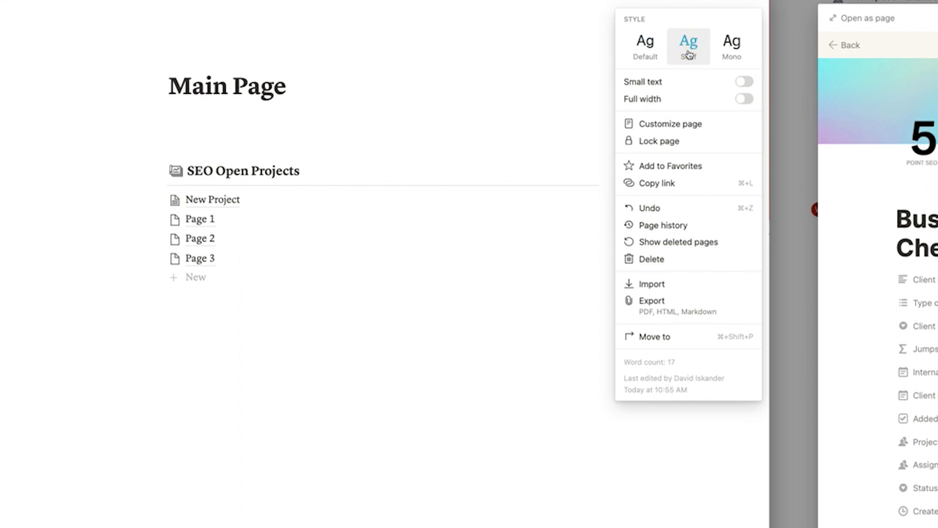
pyautogui.click(645, 46)
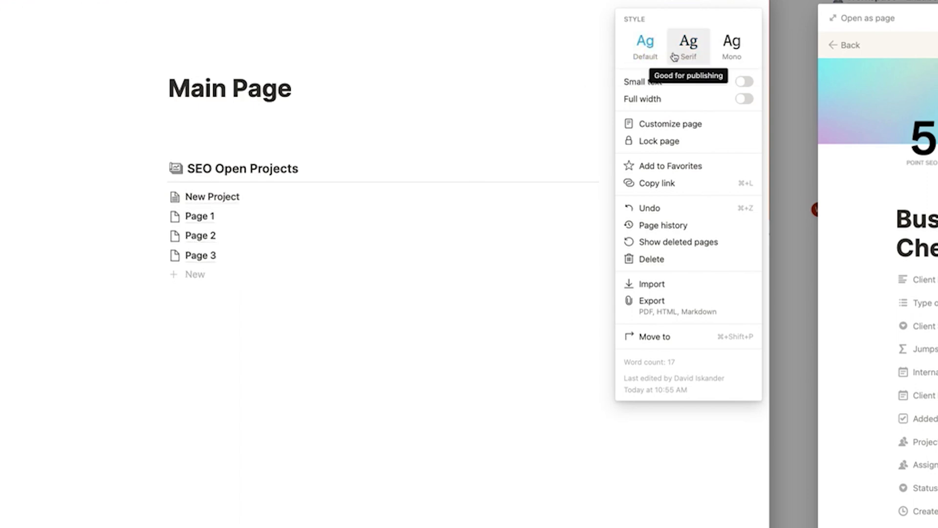
pyautogui.click(743, 99)
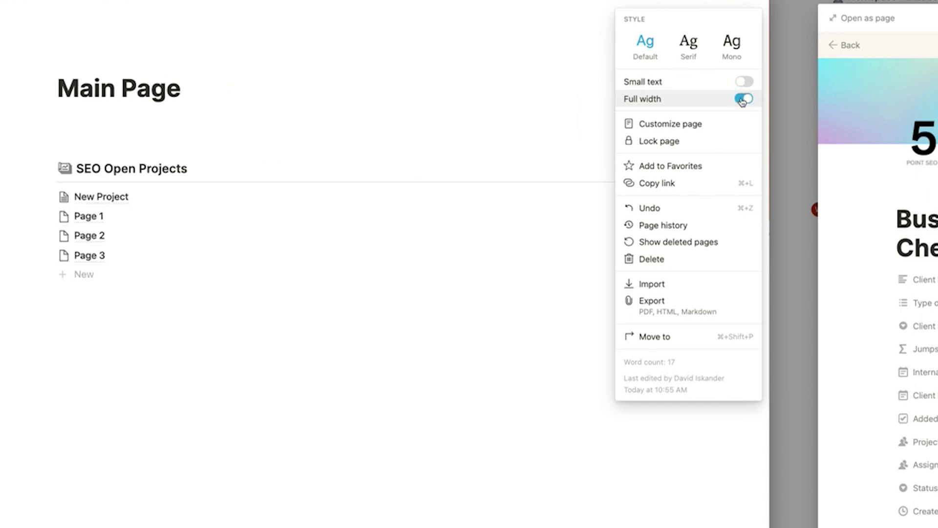
pyautogui.click(235, 119)
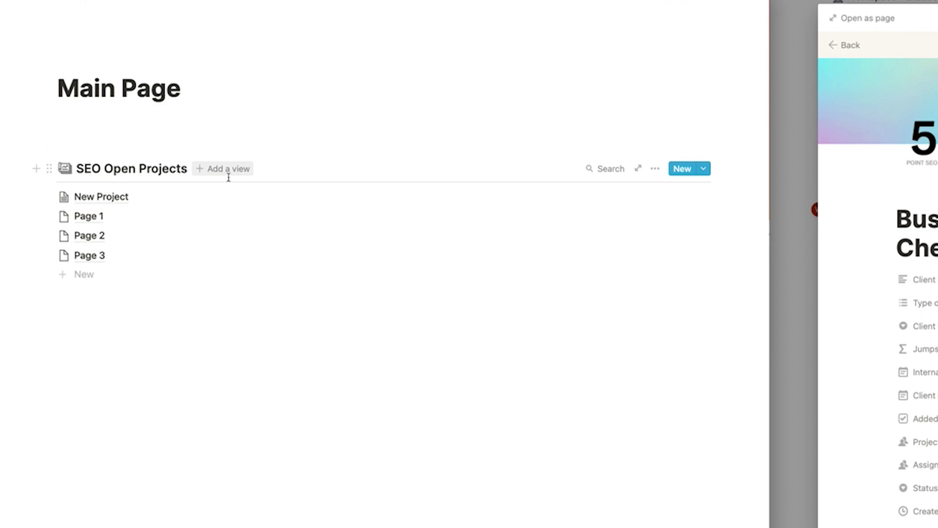
# Open the 100-Point SEO Checklist template for editing and add an icon and a cover image to it
pyautogui.click(702, 169)
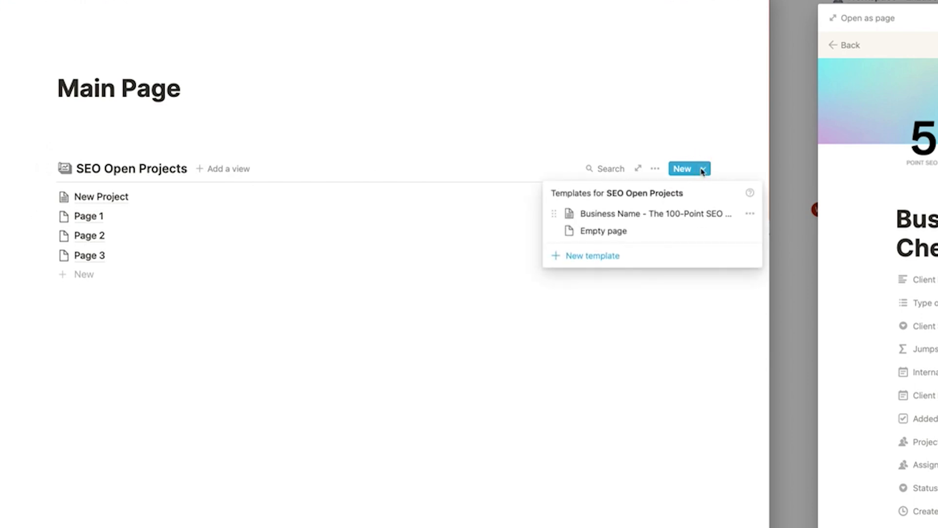
pyautogui.click(750, 216)
pyautogui.click(654, 201)
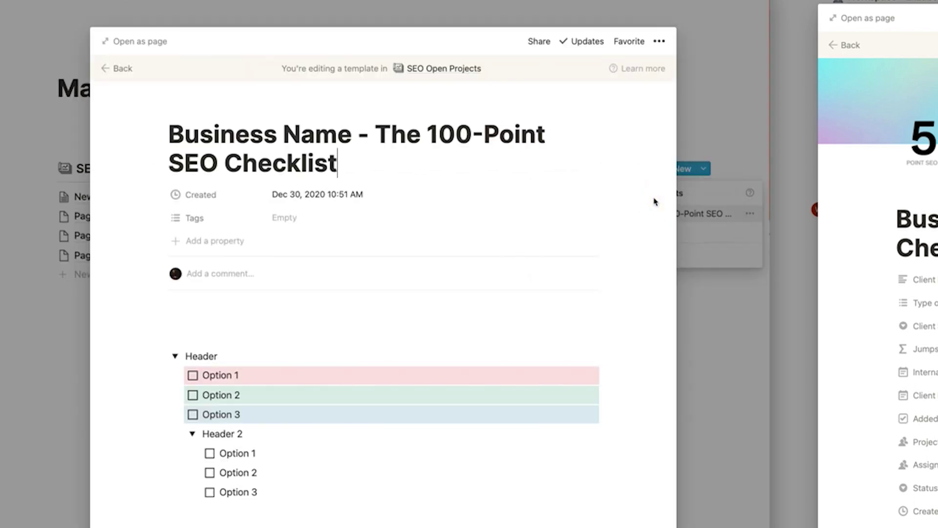
pyautogui.moveTo(200, 110)
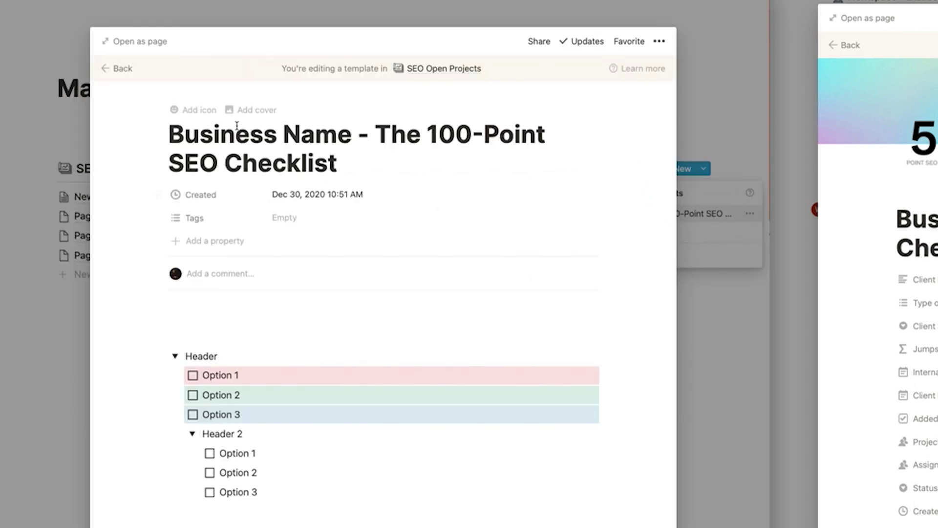
pyautogui.click(198, 111)
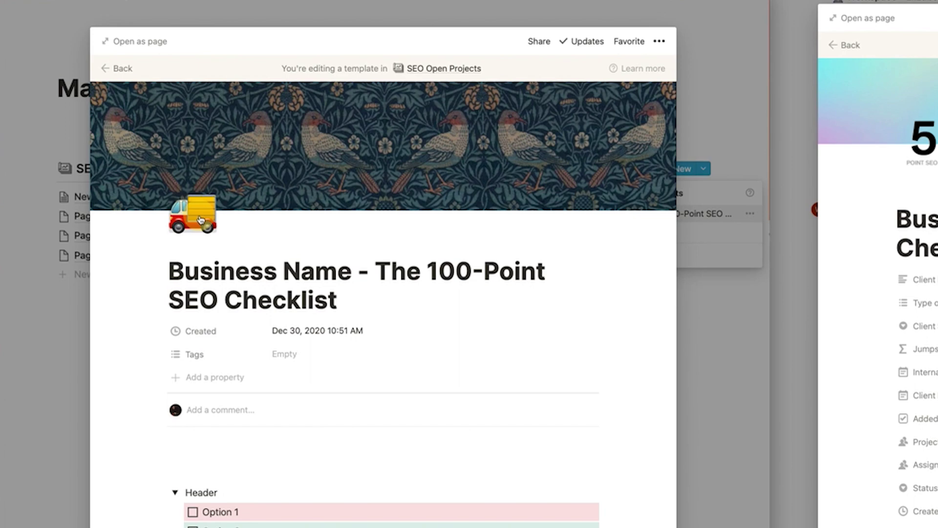
# Try a pasted image link as the 100-Point template's icon, and replace it with the 💯 emoji
pyautogui.click(200, 217)
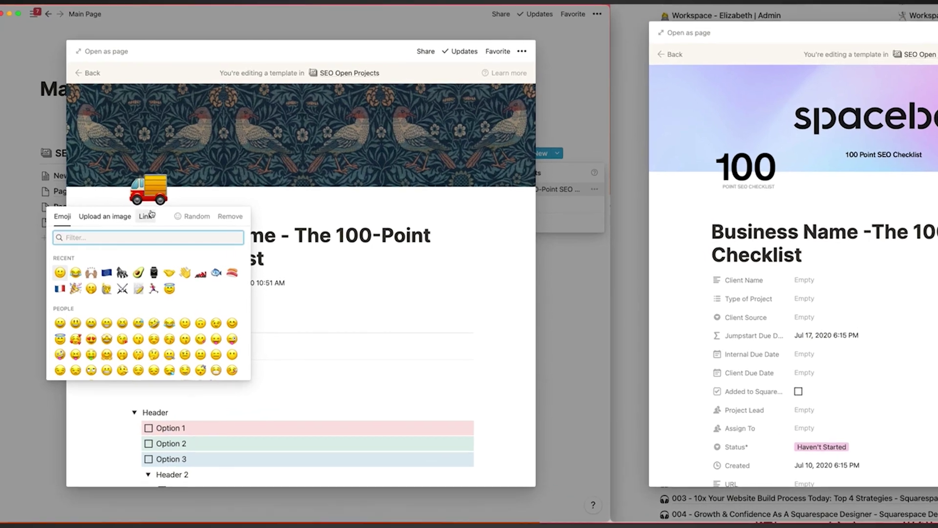
pyautogui.click(125, 226)
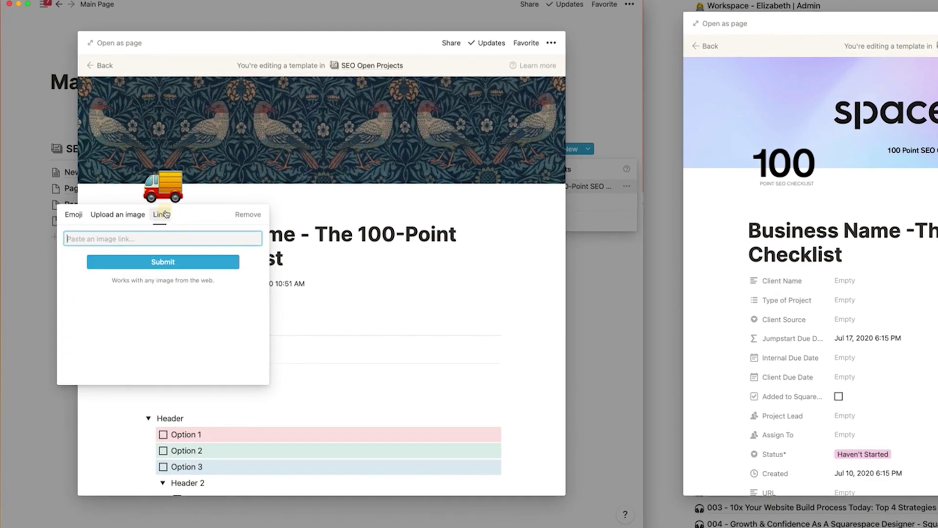
pyautogui.press('cmd+v')
pyautogui.click(174, 263)
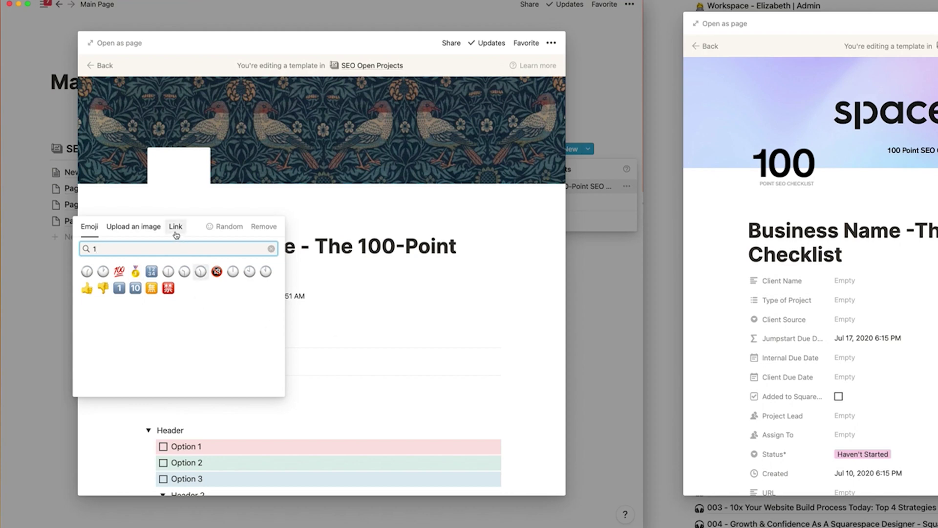
pyautogui.click(119, 272)
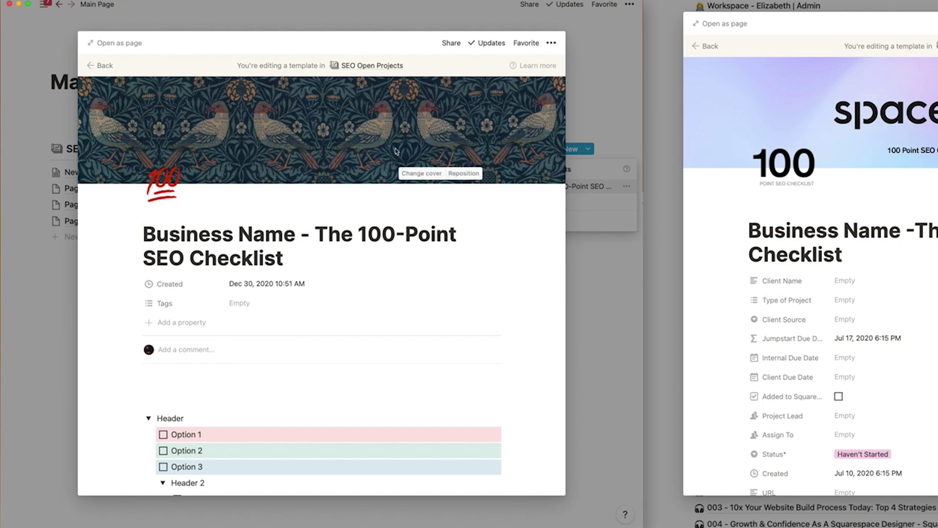
# Replace the template's cover with the hundred-dollar bill photo found by searching Unsplash for "100"
pyautogui.click(429, 171)
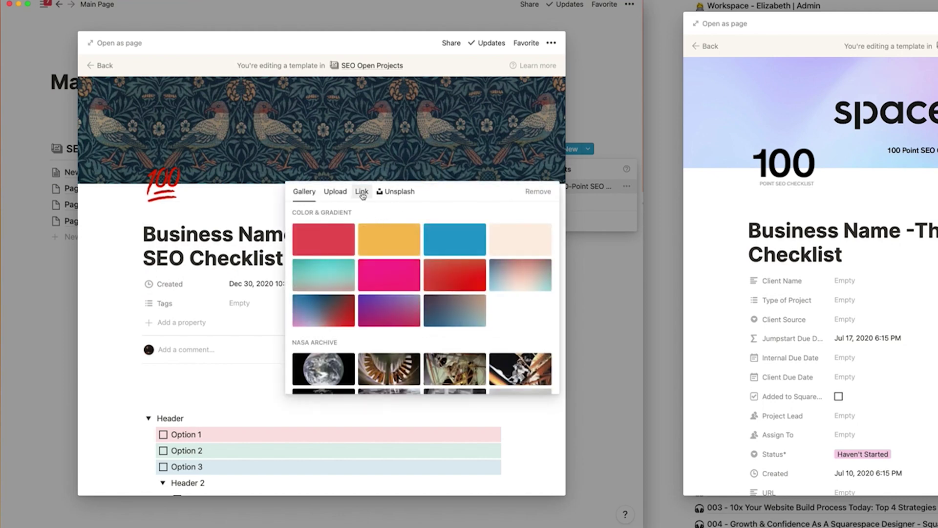
pyautogui.click(394, 192)
pyautogui.write('100')
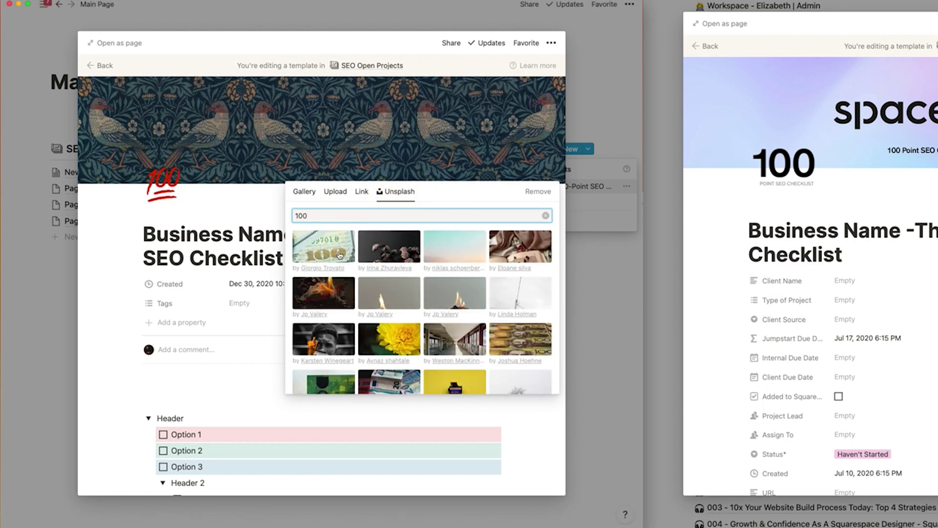
pyautogui.click(338, 254)
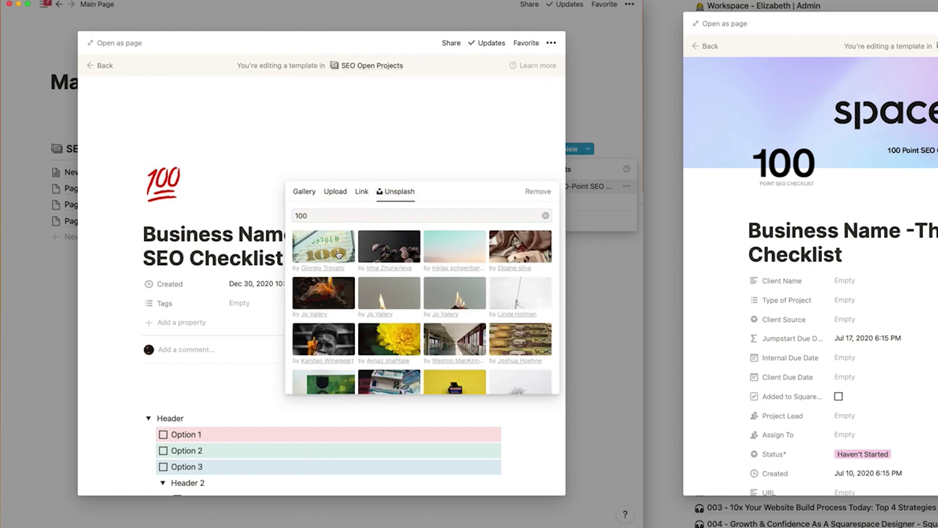
pyautogui.click(356, 142)
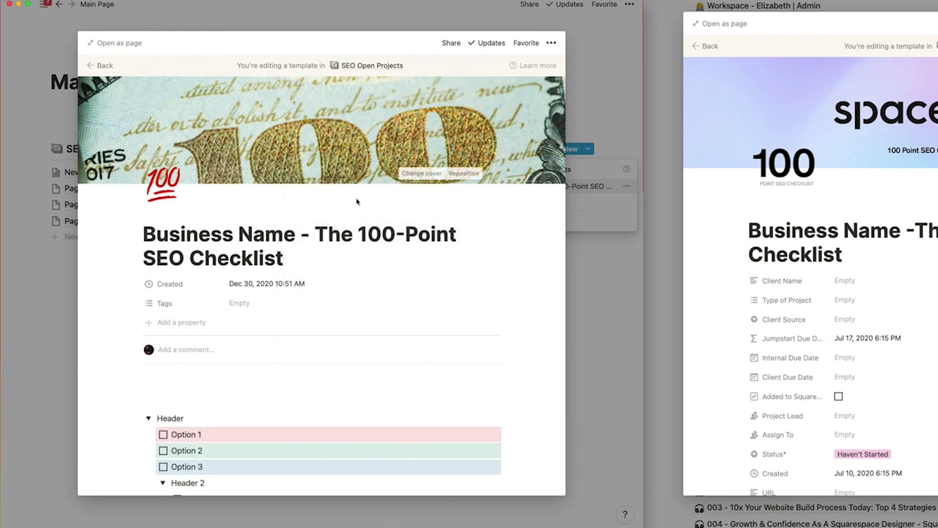
# Shift the cover photo upward within the banner, save its position, look over the template's checklist and close it
pyautogui.click(463, 173)
pyautogui.moveTo(462, 169); pyautogui.dragTo(387, 115)
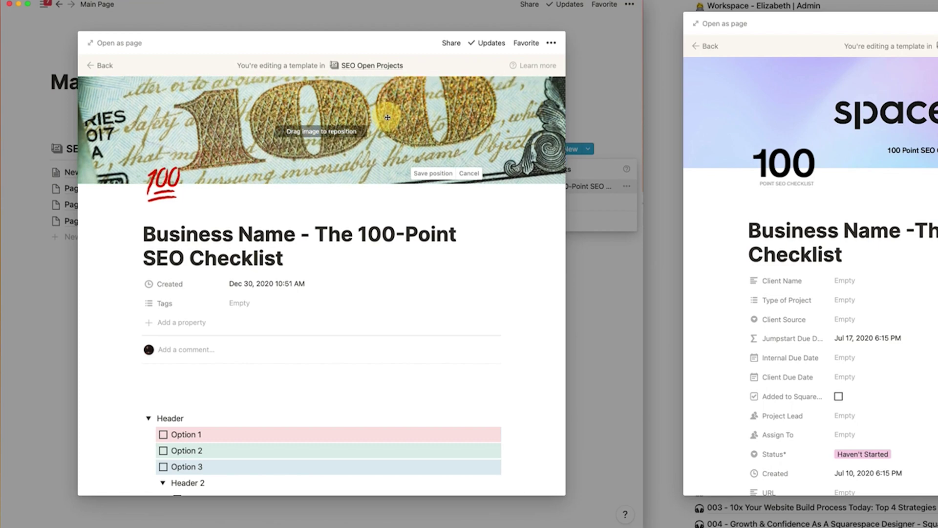
pyautogui.click(433, 173)
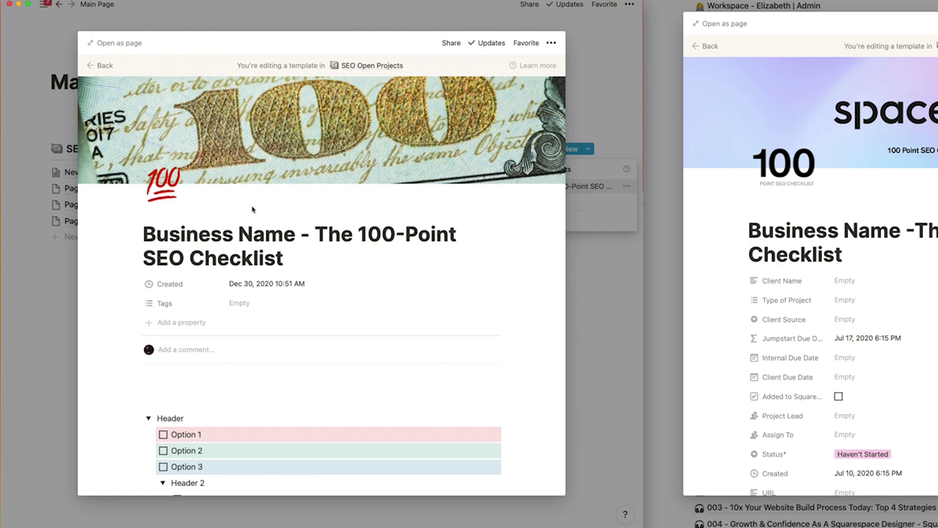
pyautogui.scroll(-10, 274, 385)
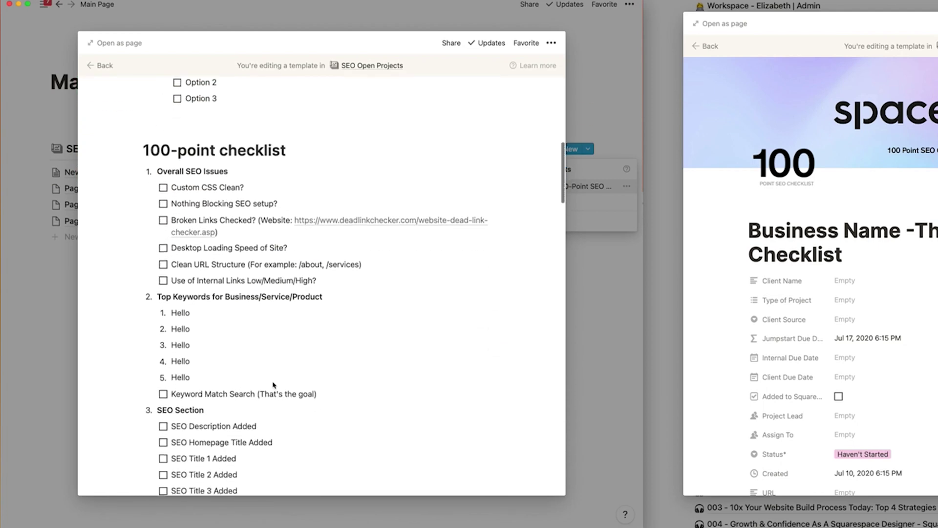
pyautogui.scroll(10, 274, 385)
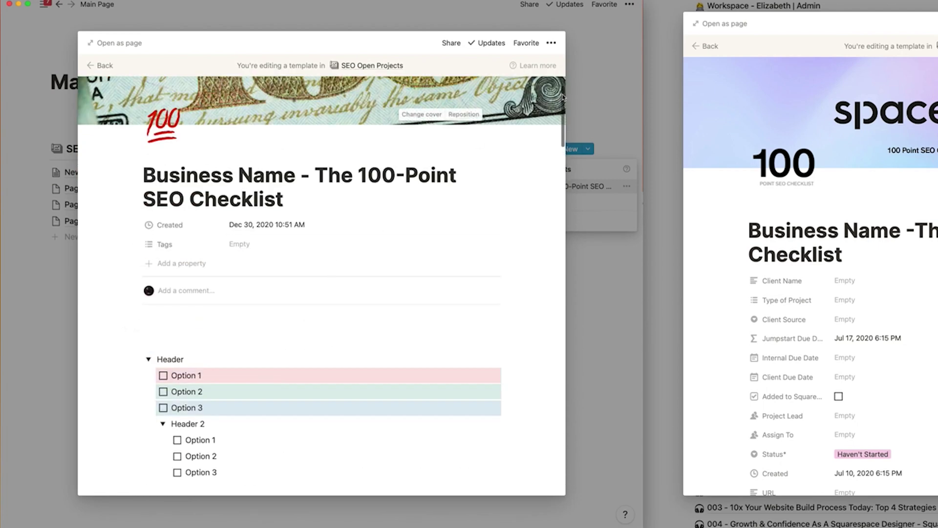
pyautogui.click(590, 103)
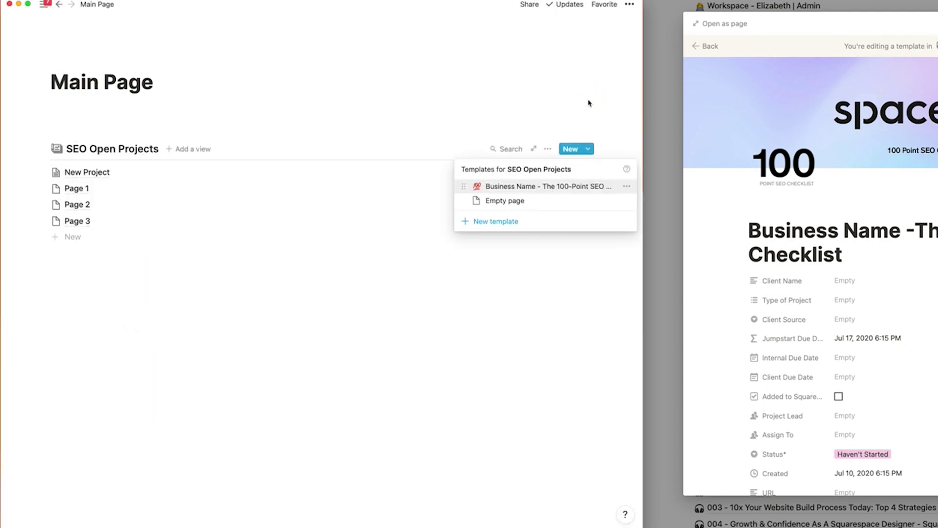
# Add an entry to SEO Open Projects from the 100-Point SEO Checklist template and close it untitled
pyautogui.click(532, 189)
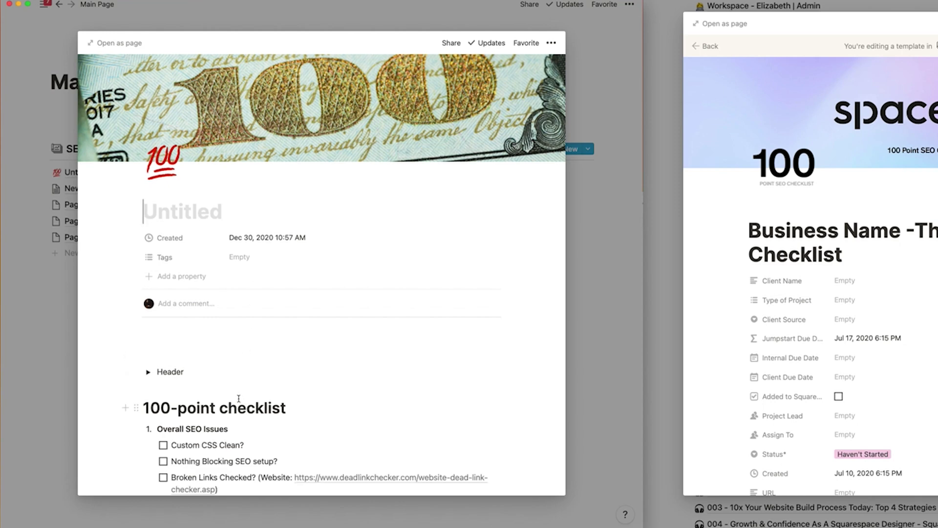
pyautogui.click(70, 312)
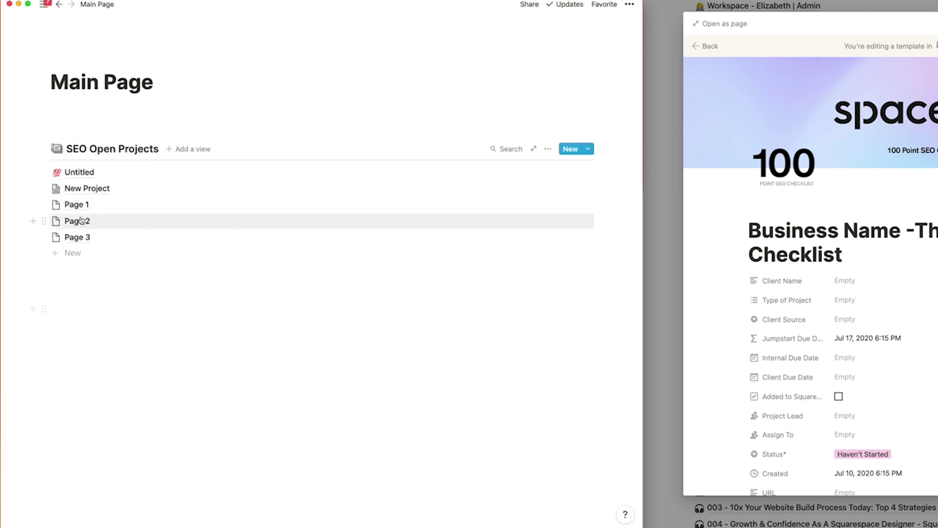
# Add another SEO Open Projects entry, apply the 100-Point SEO Checklist template, title it "Project # 1" and close it
pyautogui.click(76, 255)
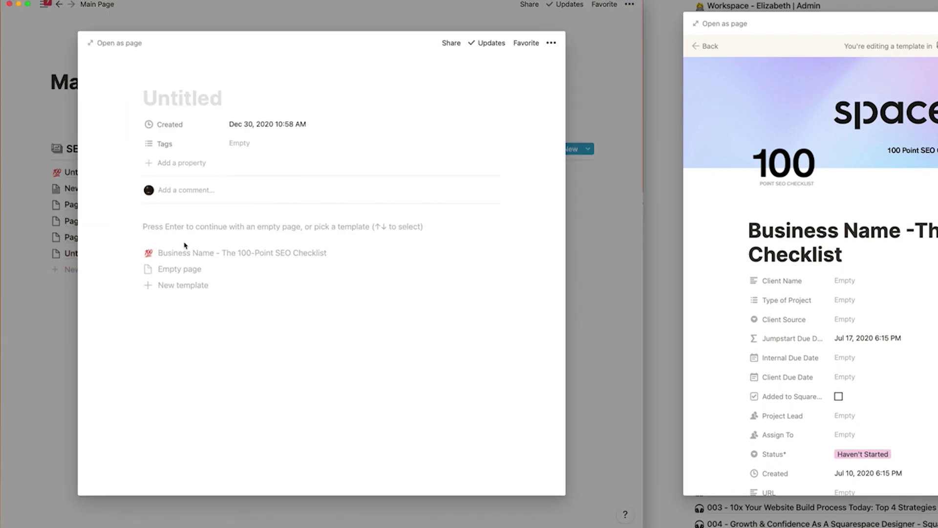
pyautogui.click(204, 253)
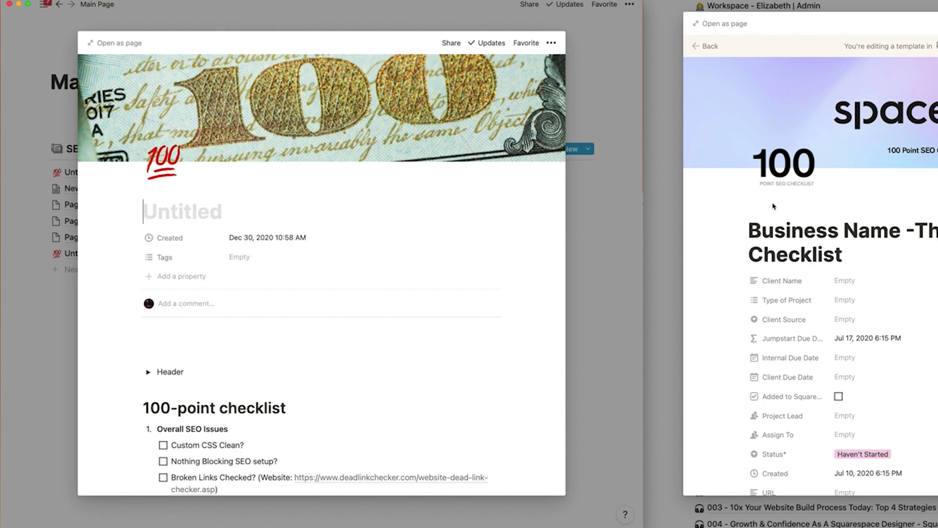
pyautogui.moveTo(845, 255); pyautogui.dragTo(751, 238)
pyautogui.click(165, 220)
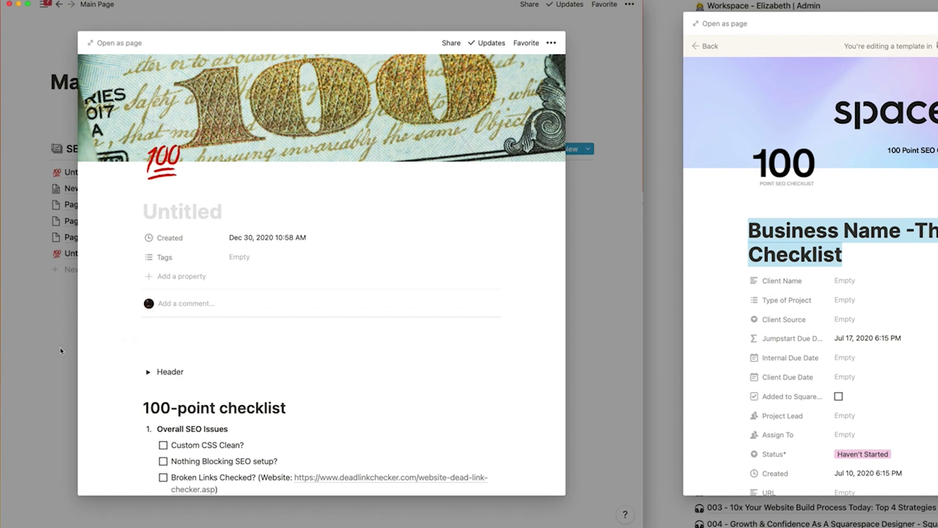
pyautogui.write('Project # 1')
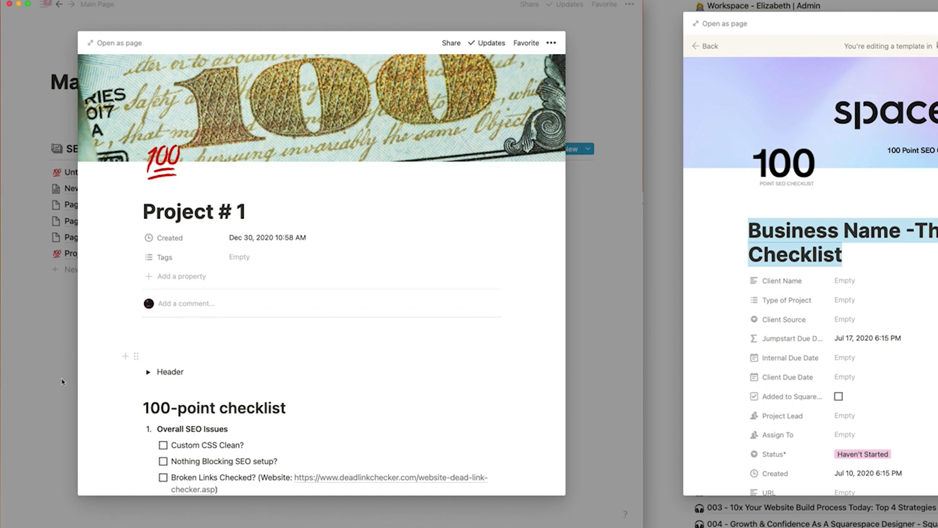
pyautogui.click(67, 276)
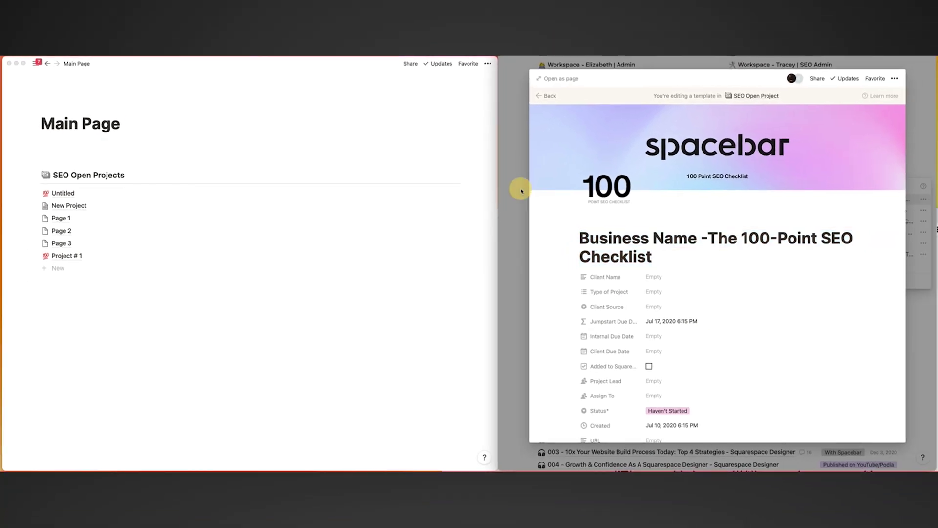
# Close the reference template and reopen The 100-Point SEO Checklist from the SEO Open Project template list for editing, down to its properties
pyautogui.click(519, 186)
pyautogui.click(844, 145)
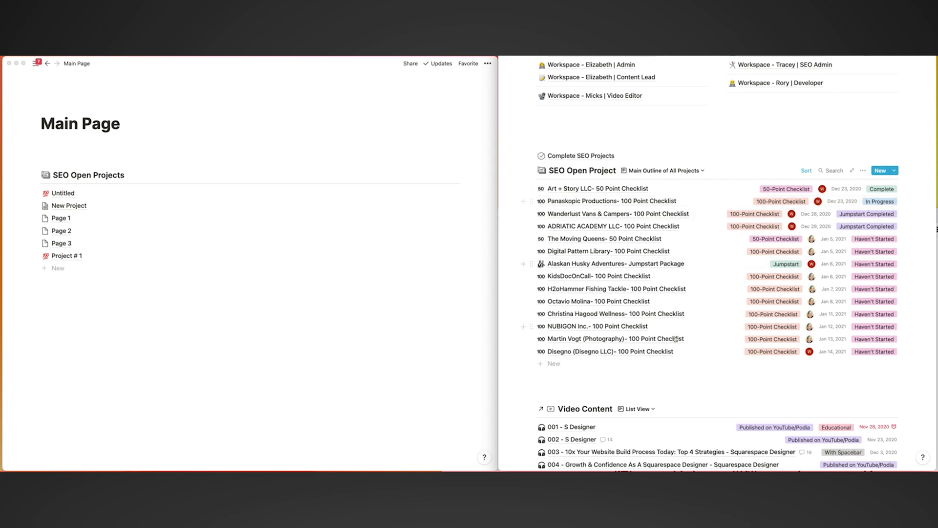
pyautogui.click(909, 116)
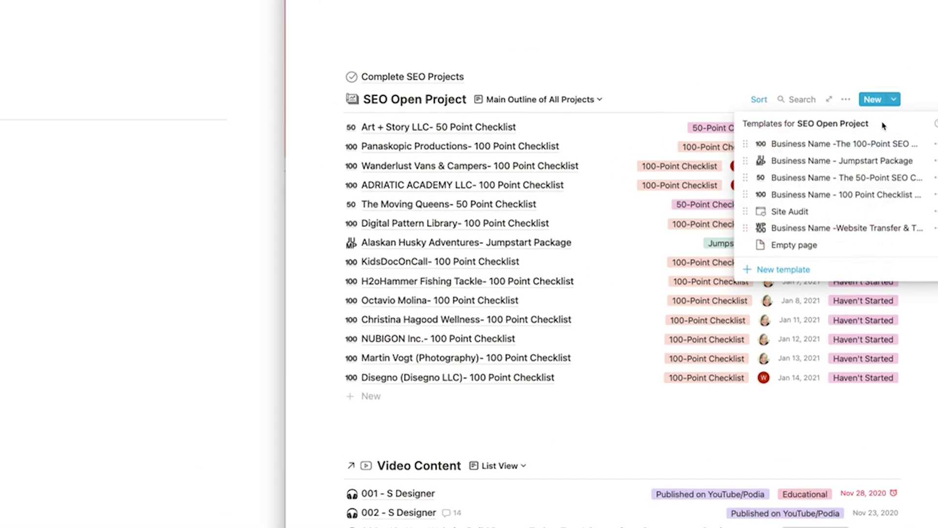
pyautogui.click(935, 157)
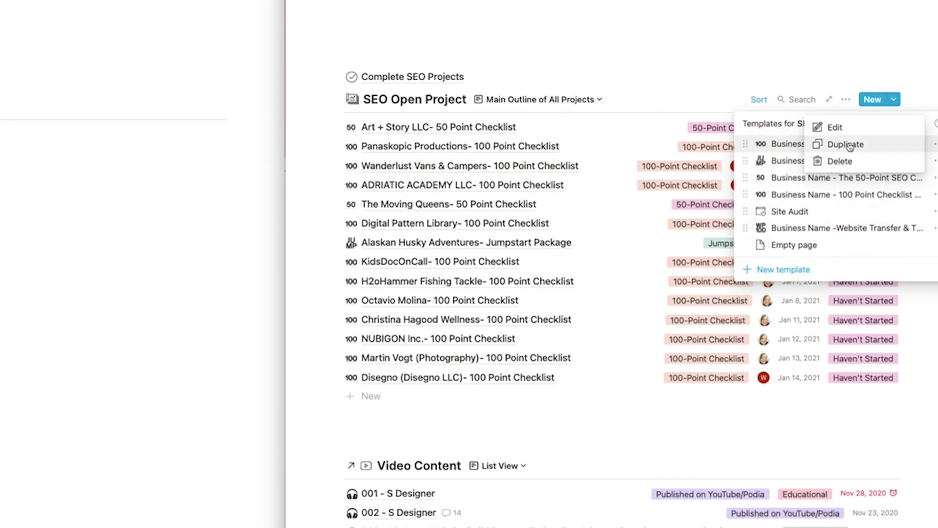
pyautogui.click(825, 126)
pyautogui.scroll(-4, 486, 296)
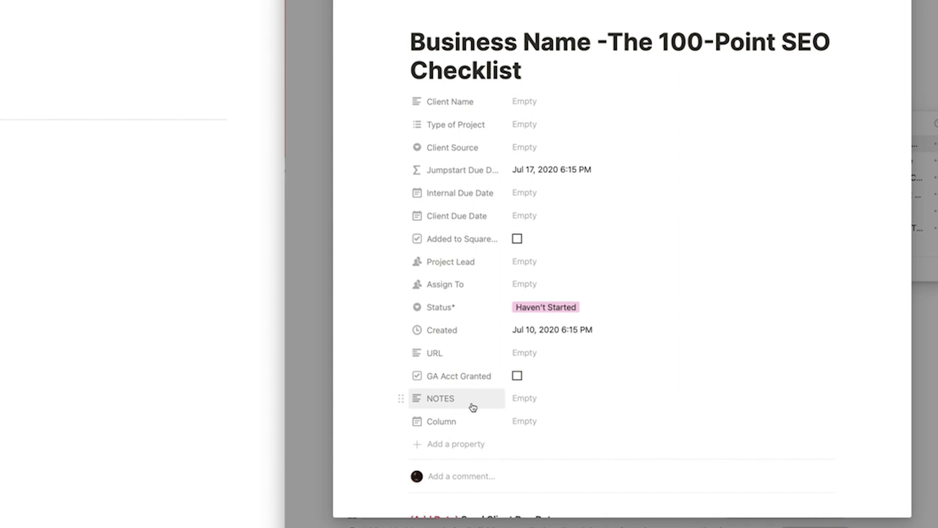
# Delete the Column date property from the reference 100-Point template
pyautogui.click(404, 422)
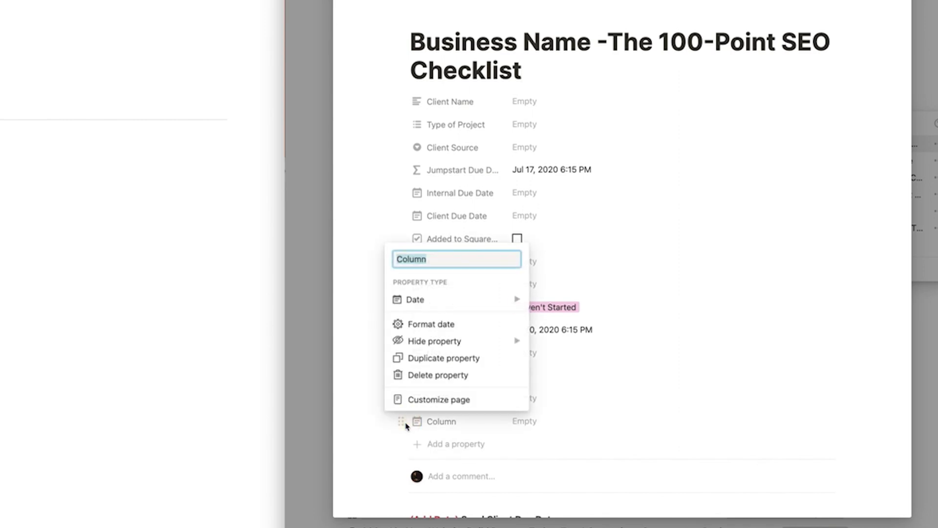
pyautogui.click(422, 376)
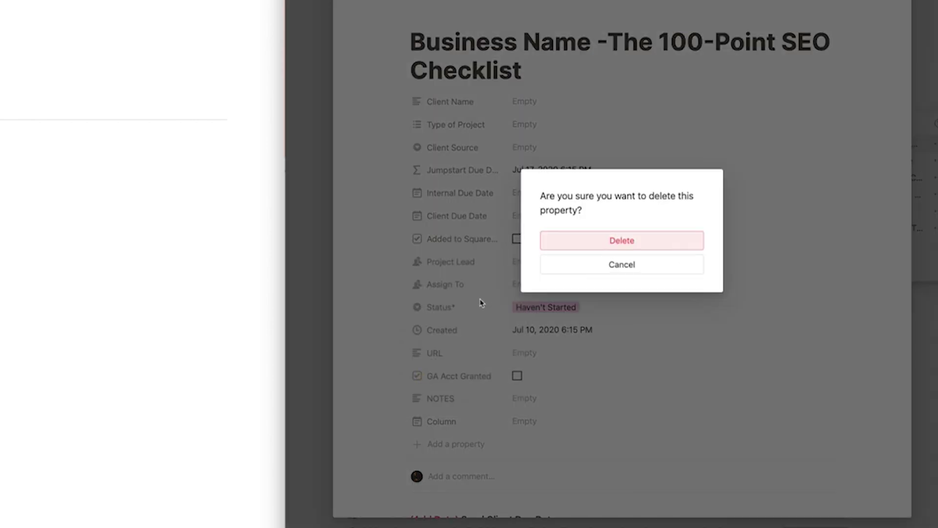
pyautogui.click(585, 244)
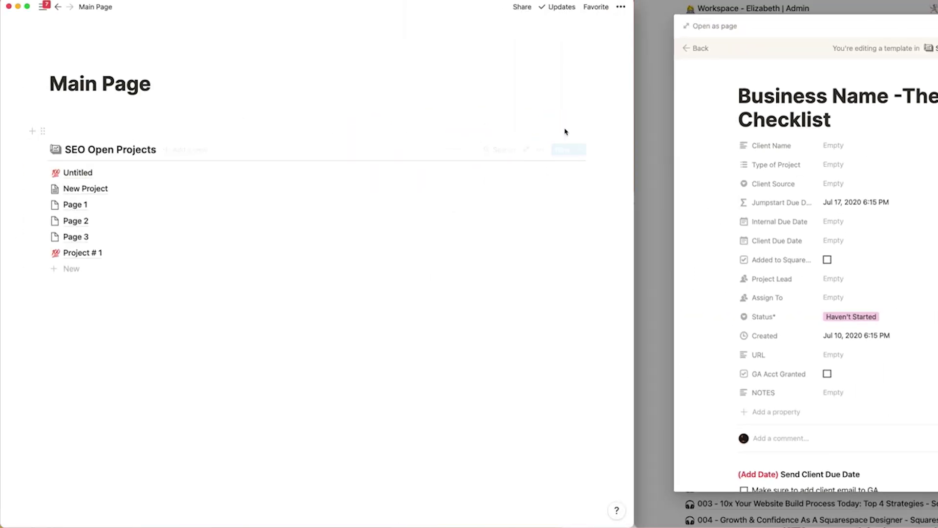
# Open the Main Page's 100-Point SEO Checklist template for editing and delete its Tags and Created properties
pyautogui.click(579, 149)
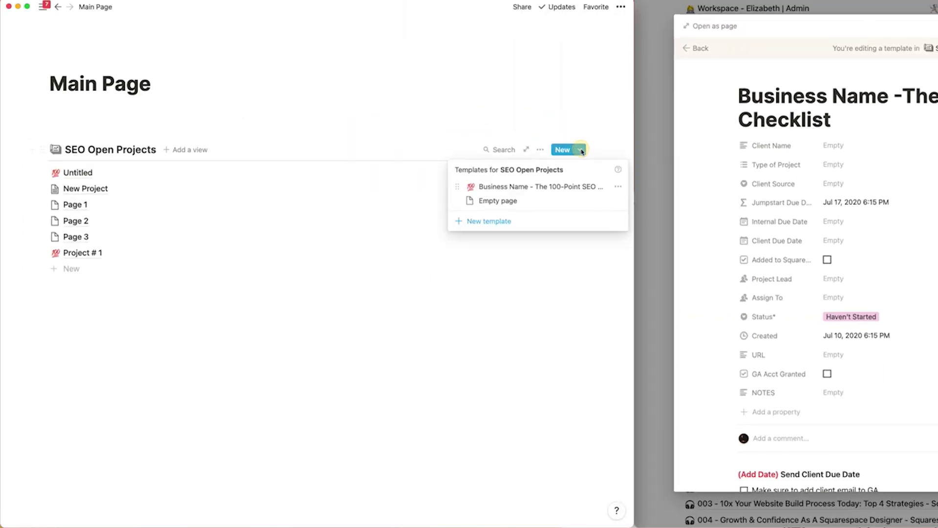
pyautogui.click(619, 190)
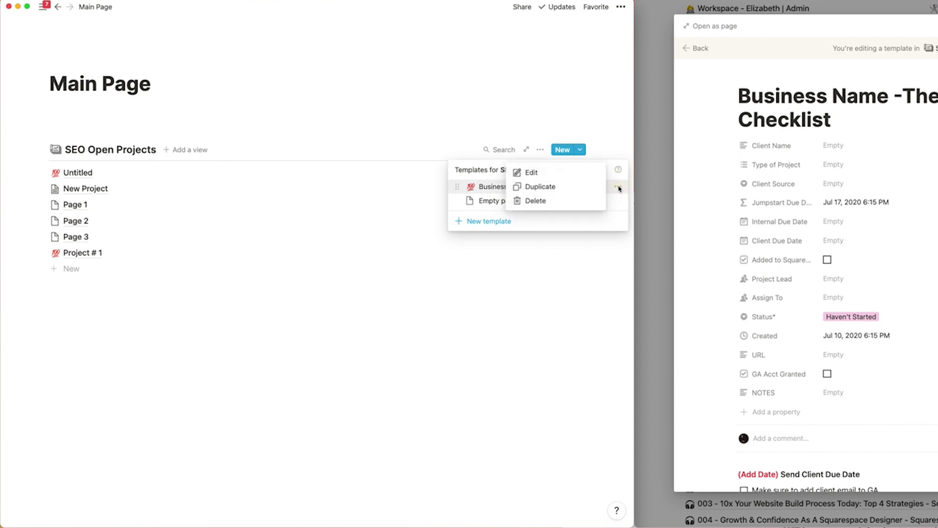
pyautogui.click(534, 173)
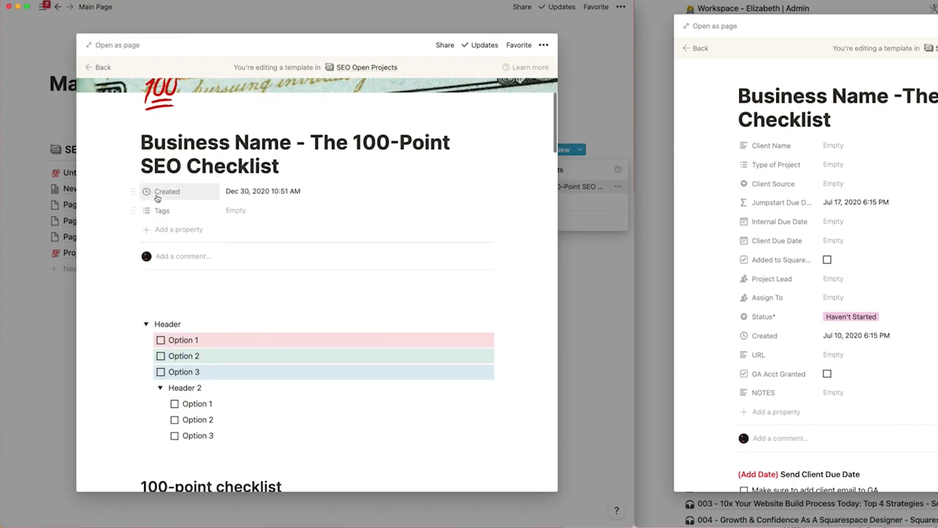
pyautogui.click(156, 211)
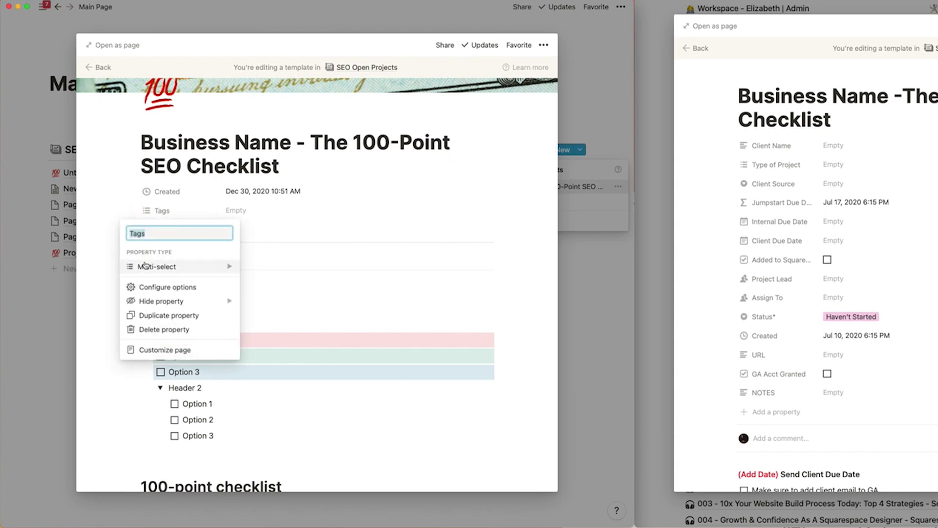
pyautogui.click(165, 330)
pyautogui.click(315, 268)
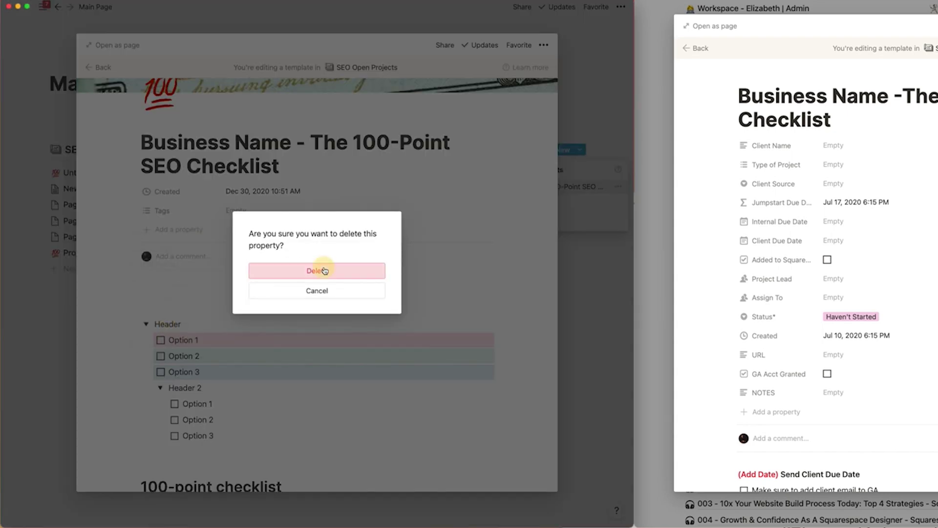
pyautogui.click(134, 191)
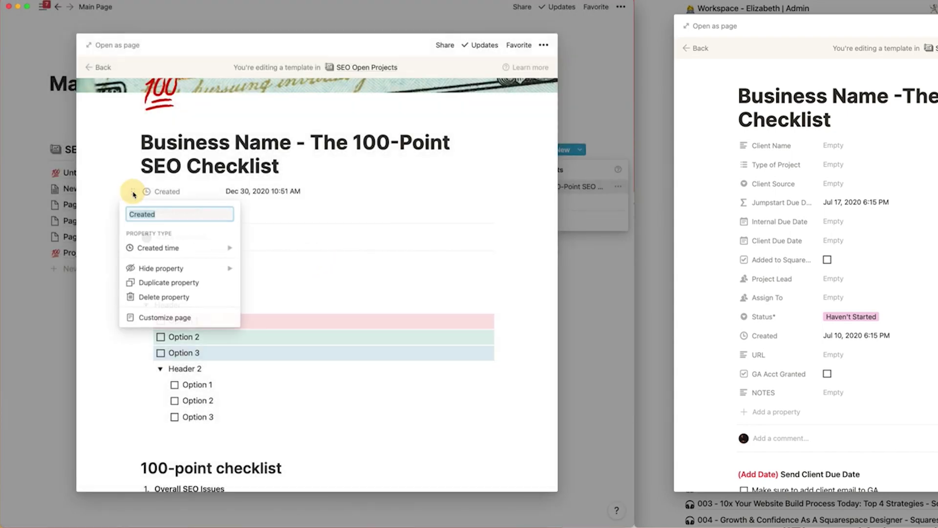
pyautogui.click(164, 296)
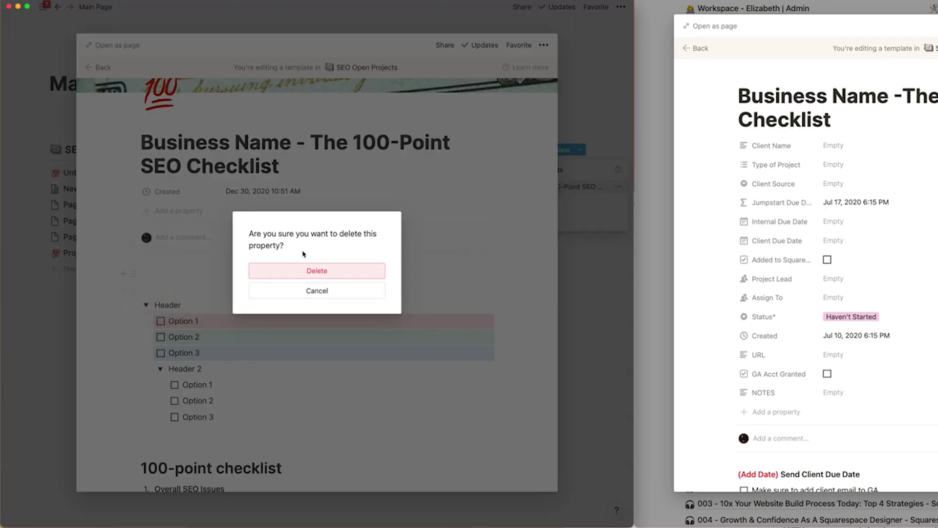
pyautogui.click(318, 269)
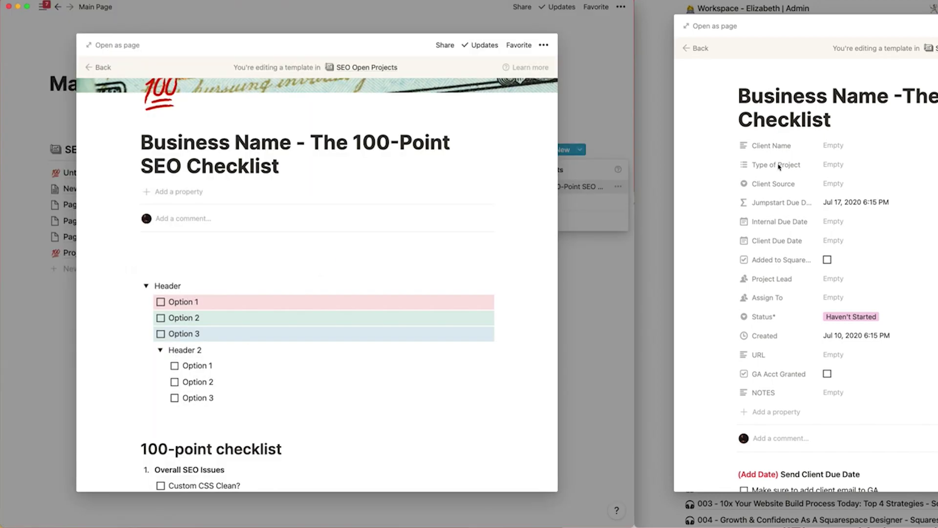
# Add a property named "Client Name" to the template and try the Last edited by type on it
pyautogui.click(174, 195)
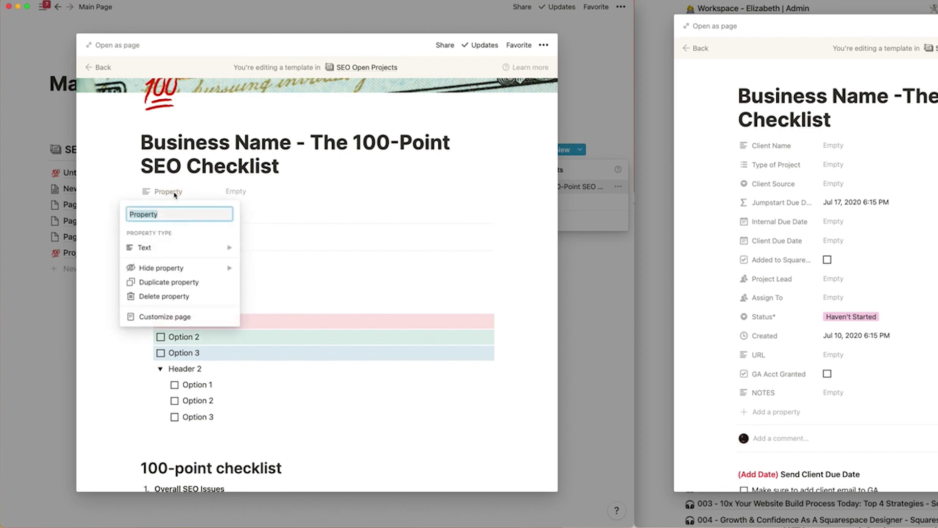
pyautogui.write('Client Name')
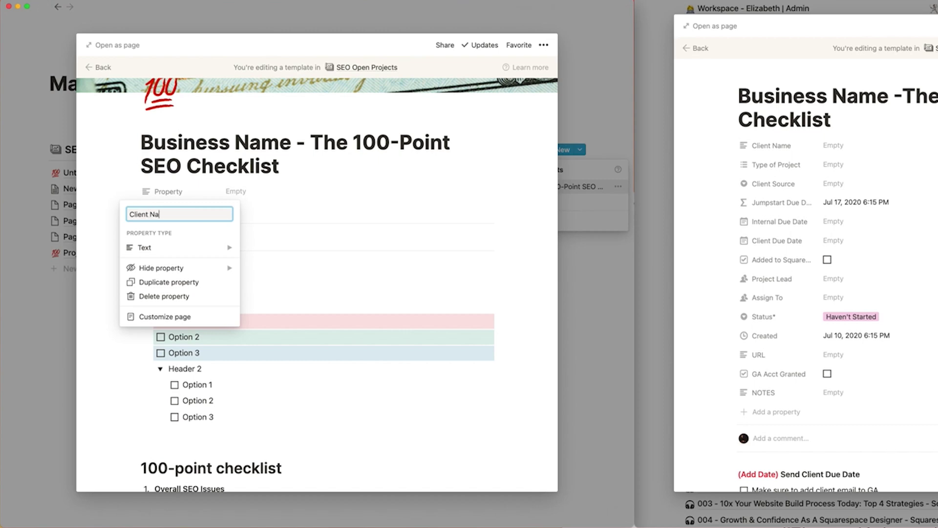
pyautogui.click(173, 249)
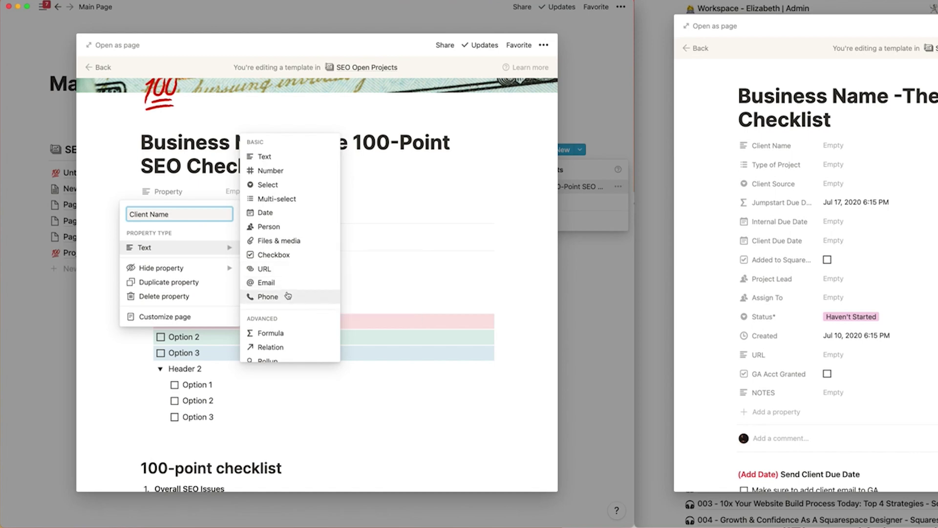
pyautogui.scroll(-3, 288, 295)
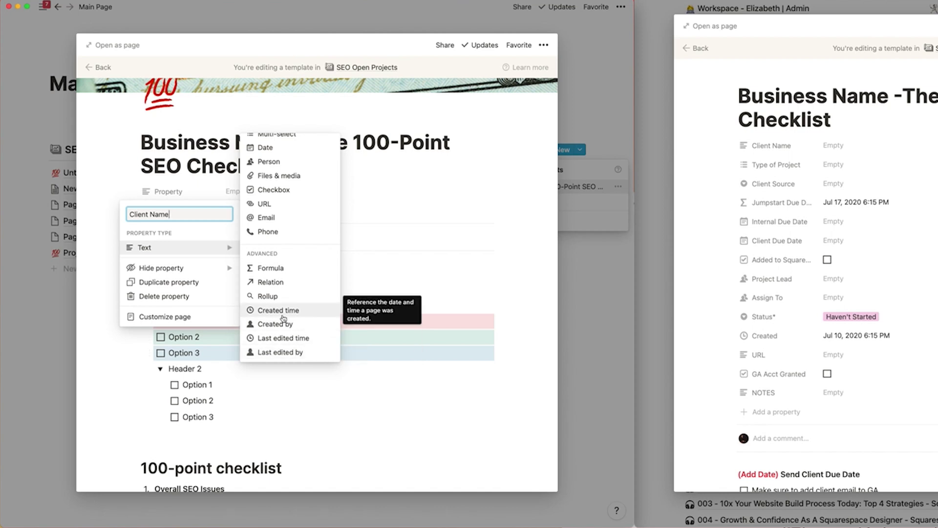
pyautogui.click(292, 352)
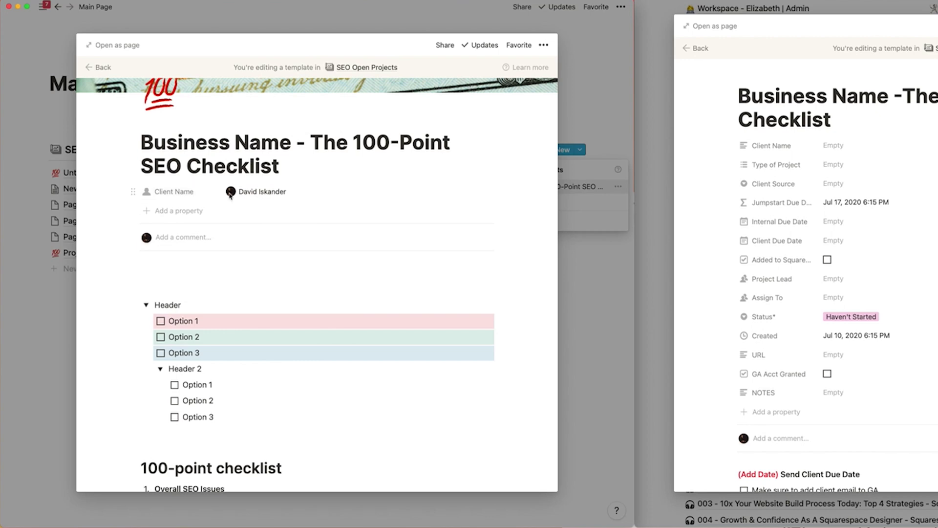
# Change the Client Name property's type to Text
pyautogui.click(194, 194)
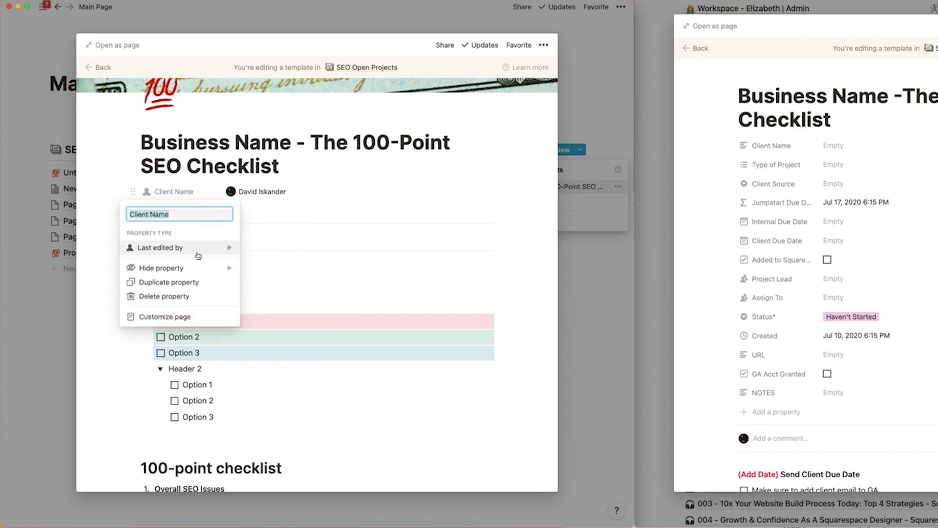
pyautogui.moveTo(183, 250)
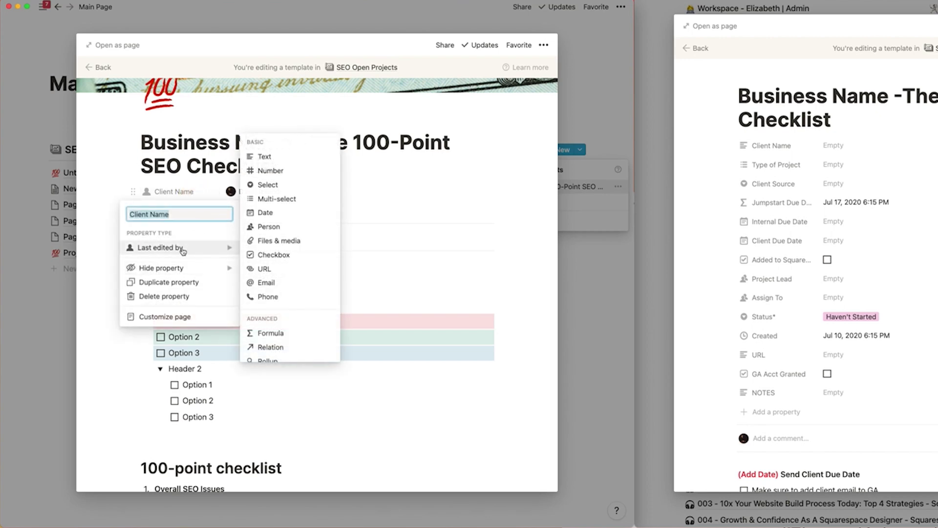
pyautogui.click(256, 159)
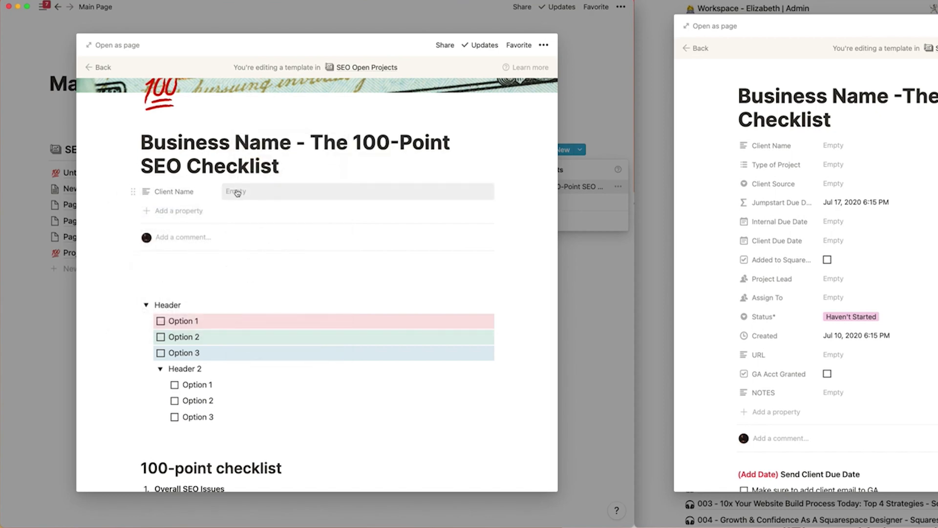
# Add a Multi-select property named "Type of Project" to the template below Client Name
pyautogui.click(193, 211)
pyautogui.write('Type of Project')
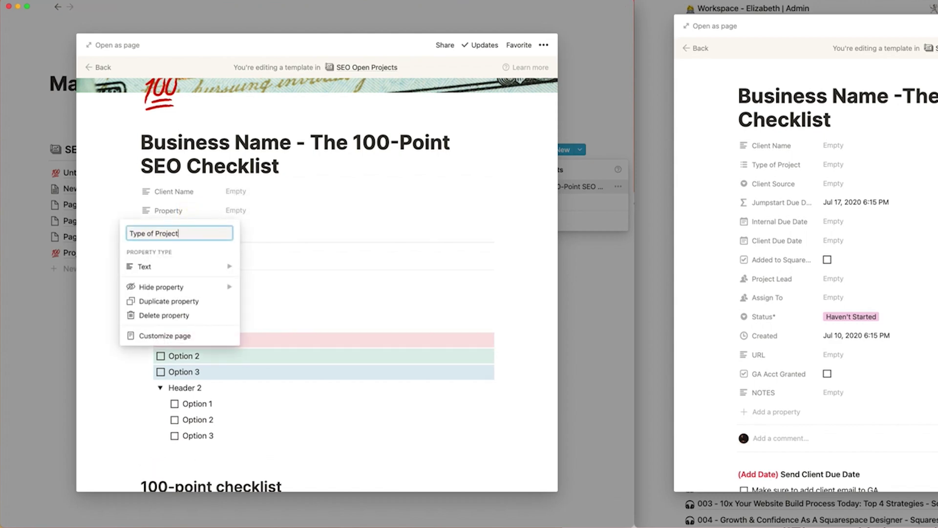
pyautogui.click(176, 267)
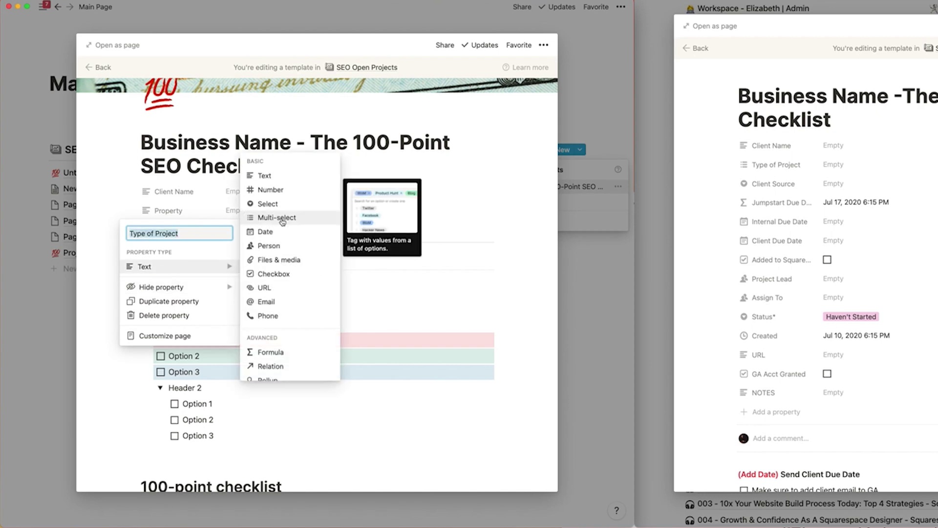
pyautogui.click(282, 218)
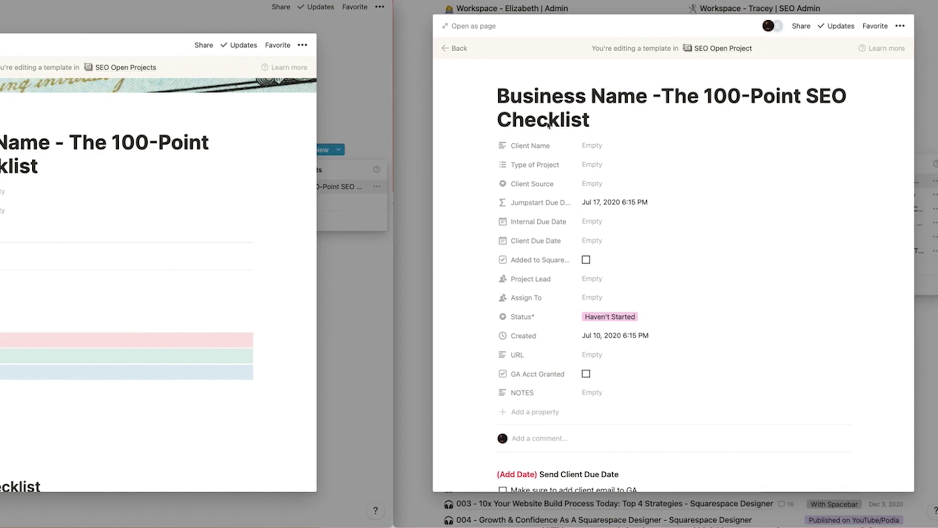
# Show the reference template's Type of Project options and keep Multi-select as the type of the new template's matching property
pyautogui.click(597, 166)
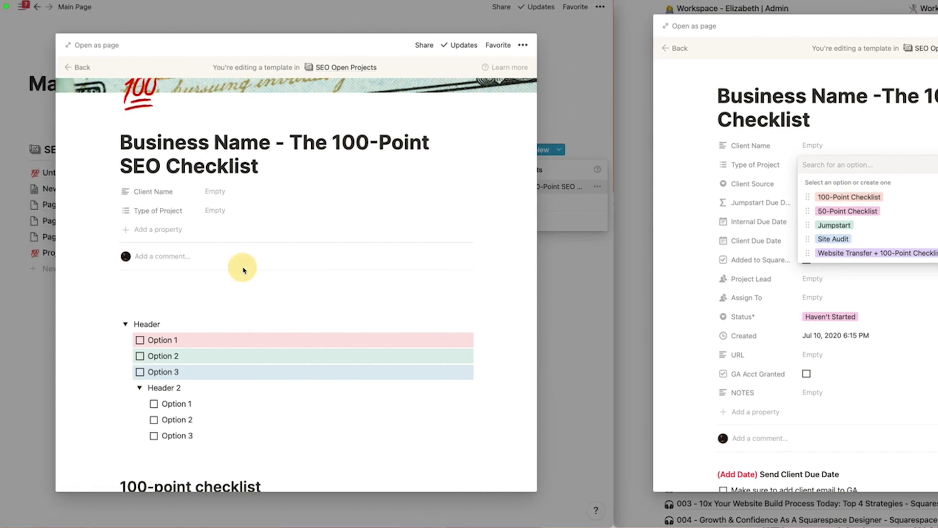
pyautogui.click(146, 213)
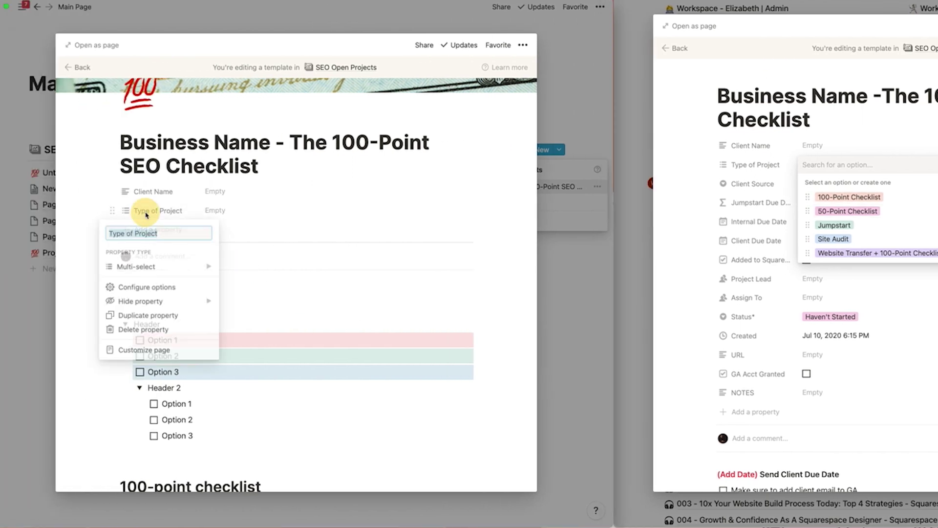
pyautogui.click(147, 266)
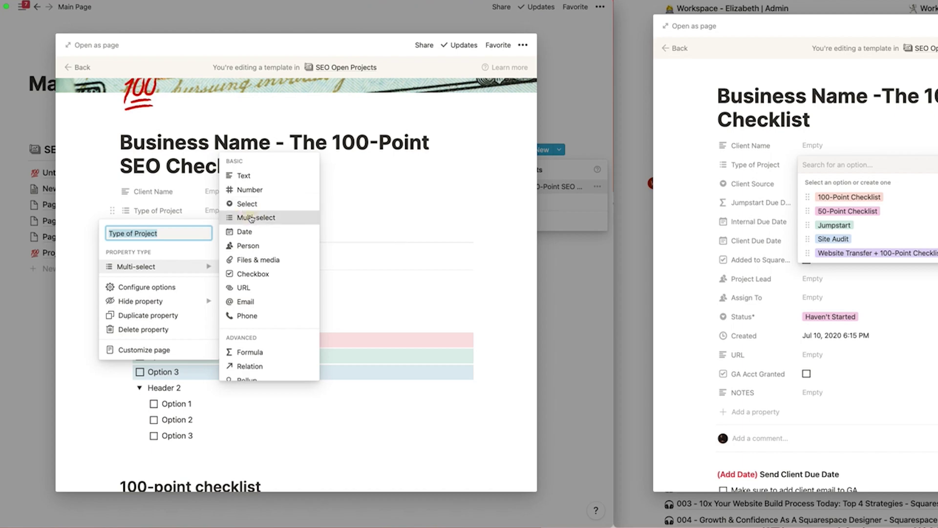
pyautogui.click(249, 218)
# Create the Type of Project options 100-Point Checklist, 50-Point Checklist, Jumpstart, Site Audit and Website Transfer + 100 Point Checklist
pyautogui.click(221, 211)
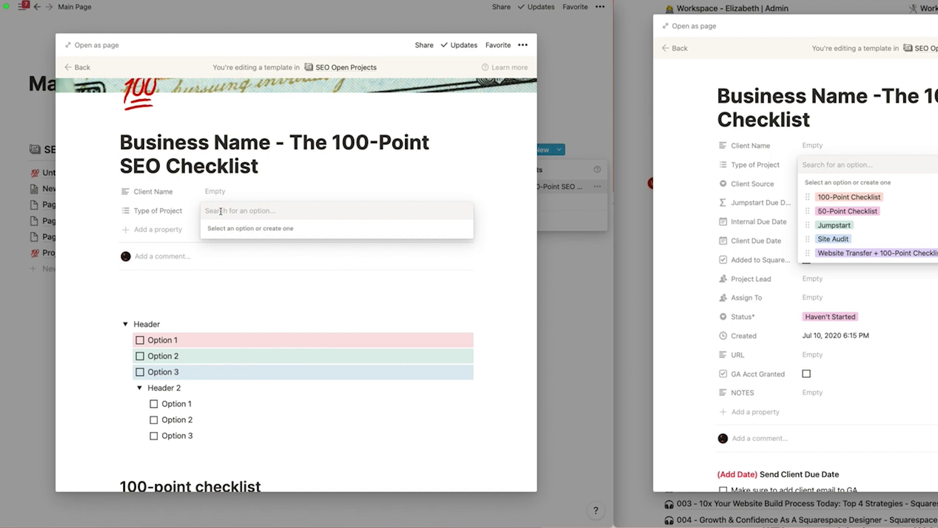
pyautogui.write('S')
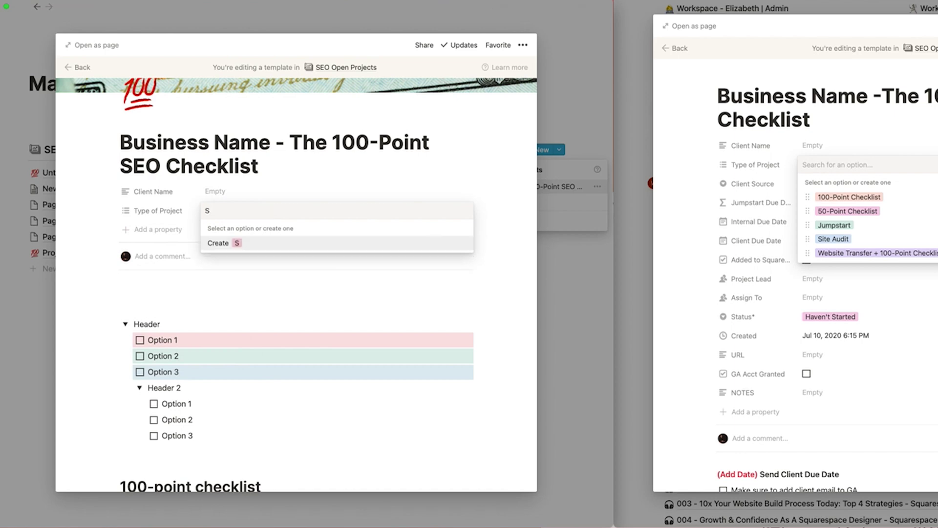
pyautogui.press('BackSpace')
pyautogui.write('100-Point Checklist')
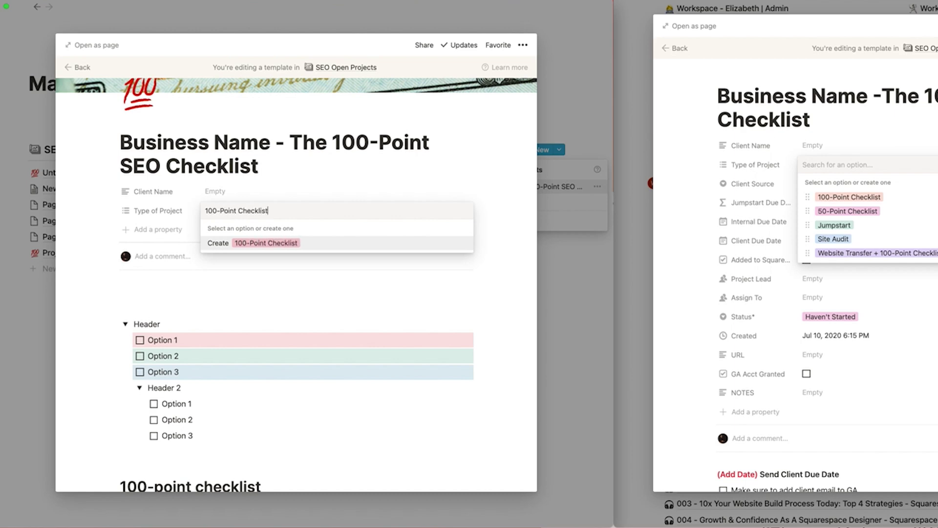
pyautogui.press('Return')
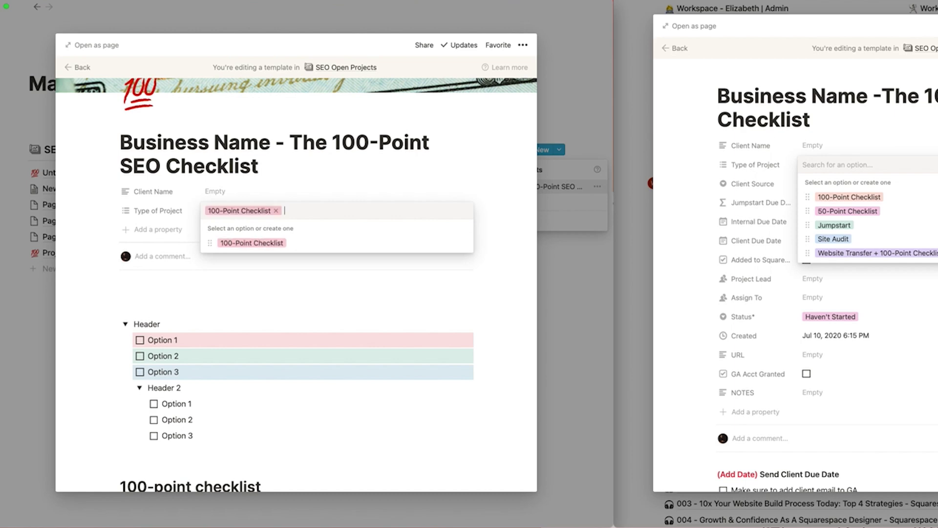
pyautogui.write('50-Point Checklist')
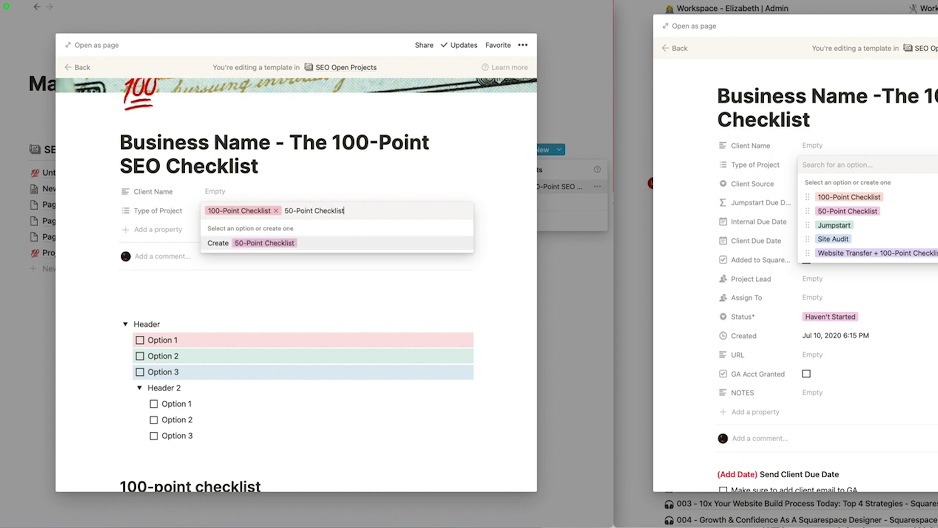
pyautogui.press('Return')
pyautogui.write('Jumpstart Site Audit Website Transfer + 100 Point Checklist')
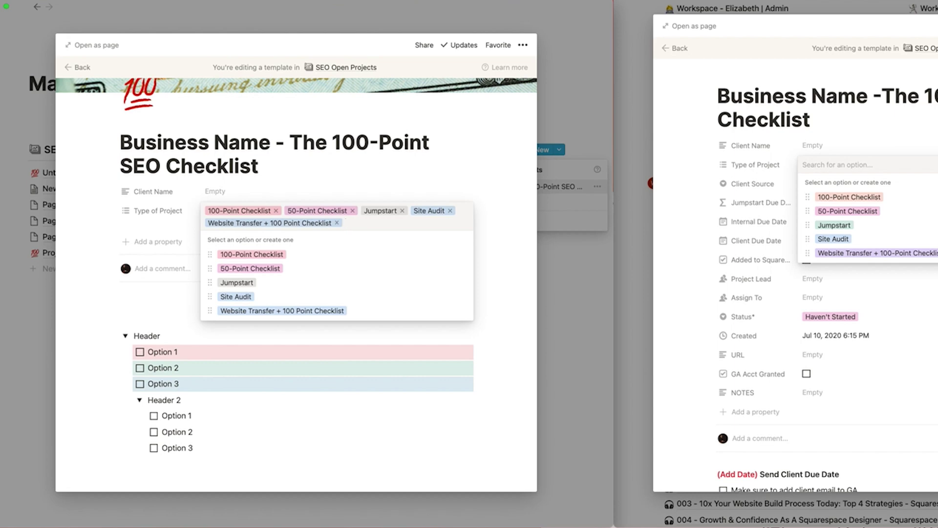
pyautogui.click(171, 208)
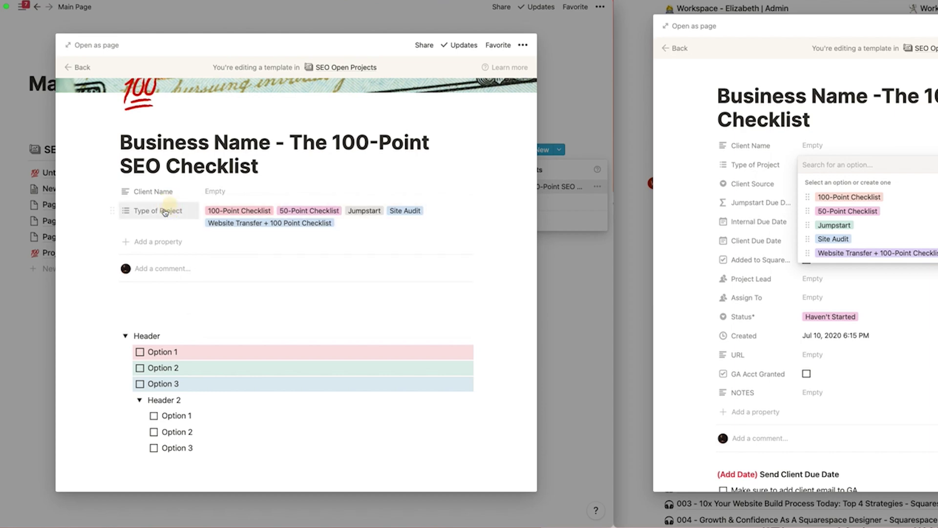
# Change the Type of Project property's type to Select
pyautogui.click(166, 210)
pyautogui.moveTo(164, 275)
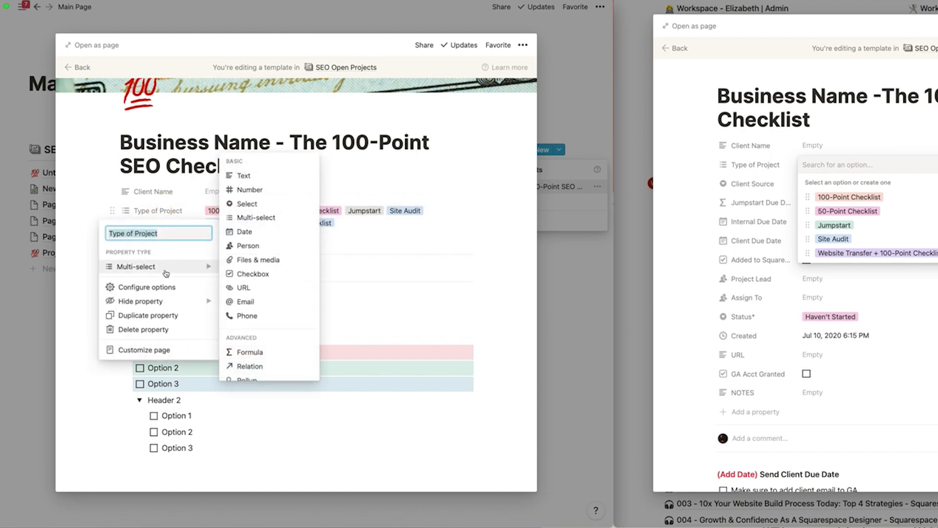
pyautogui.click(247, 204)
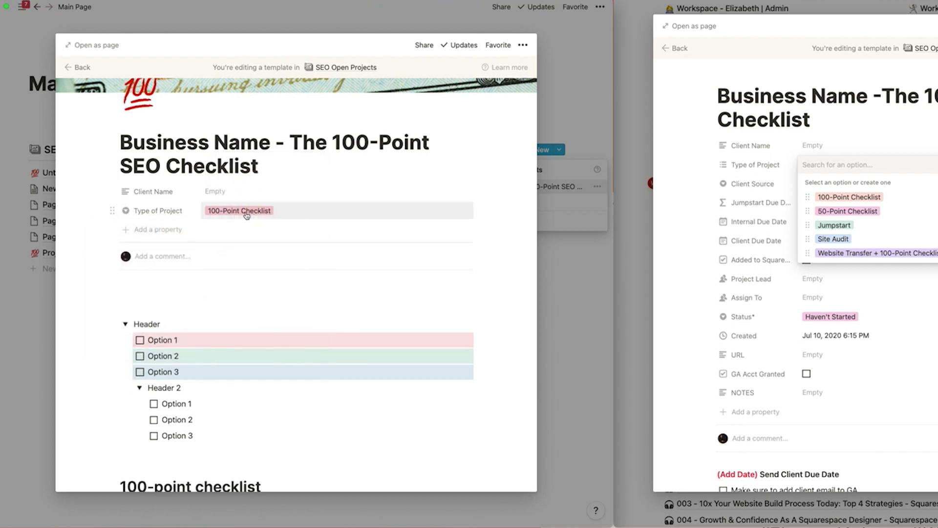
# Try adding the options "Jumpstart Sample" and "Sample New" to the single-select Type of Project property
pyautogui.click(247, 216)
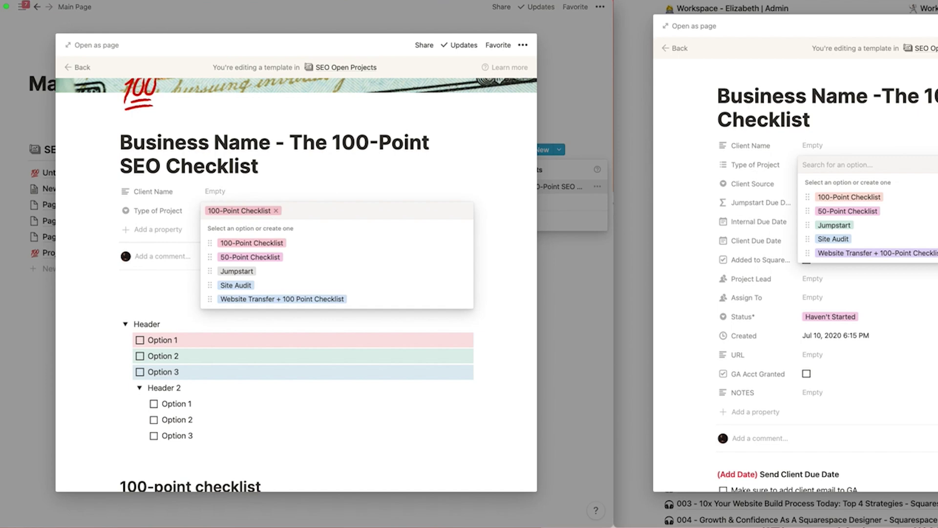
pyautogui.write('Jumpstart Sample')
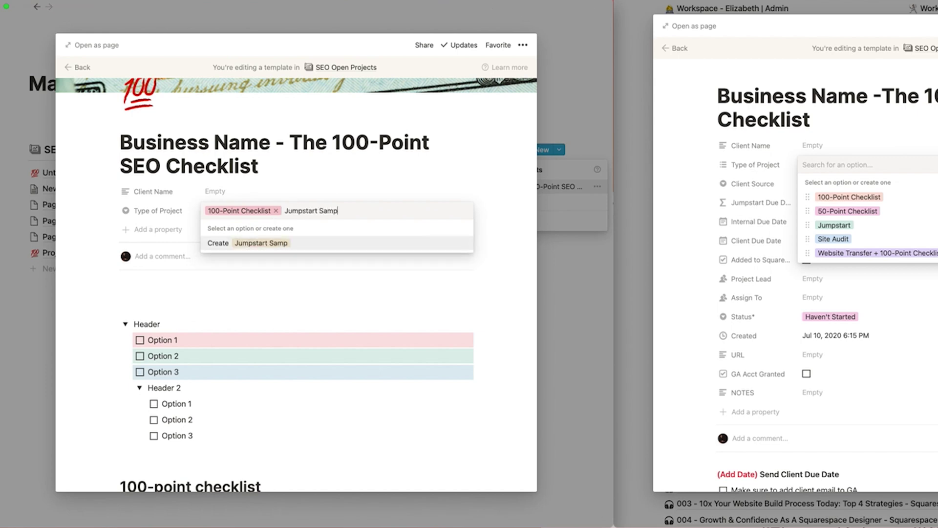
pyautogui.press('Return')
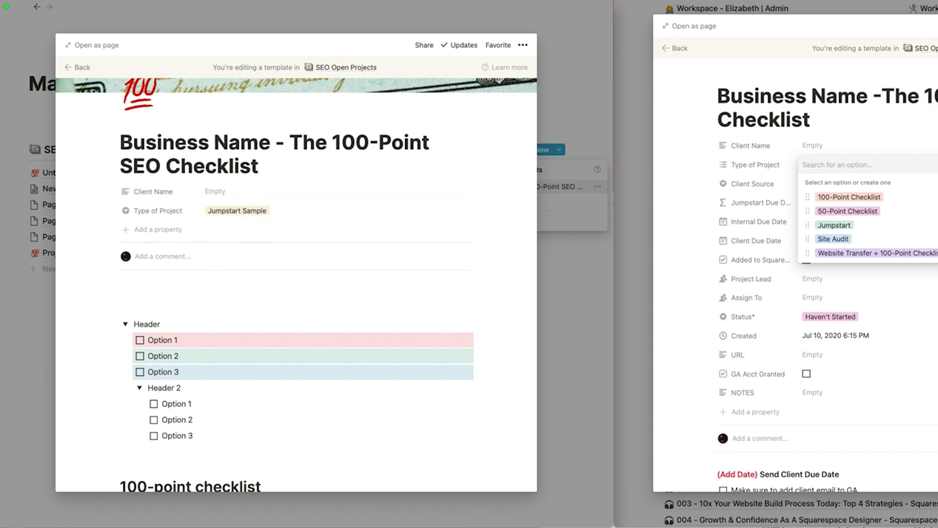
pyautogui.click(296, 216)
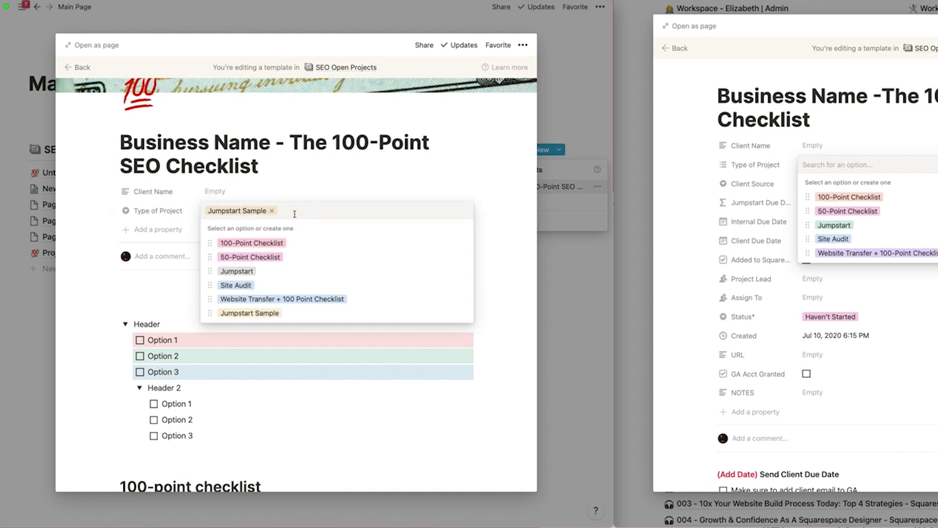
pyautogui.write('Sample New')
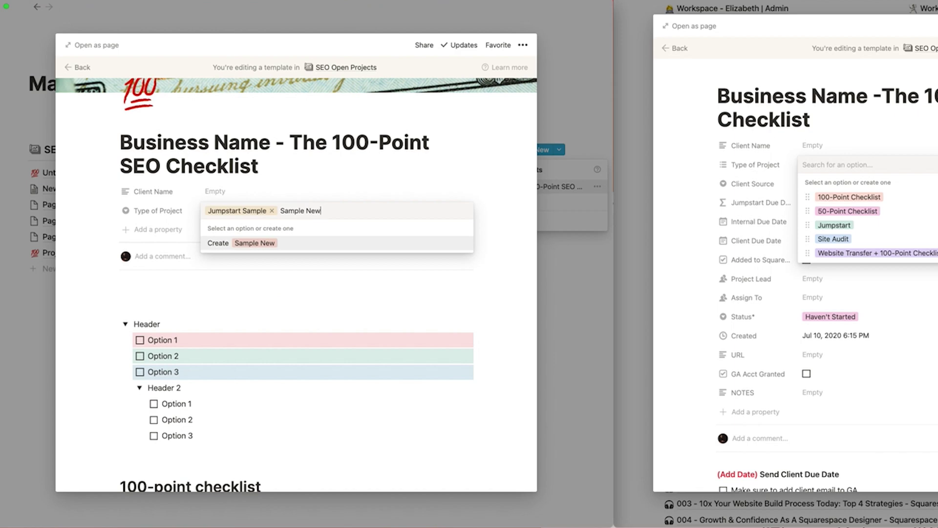
pyautogui.press('Return')
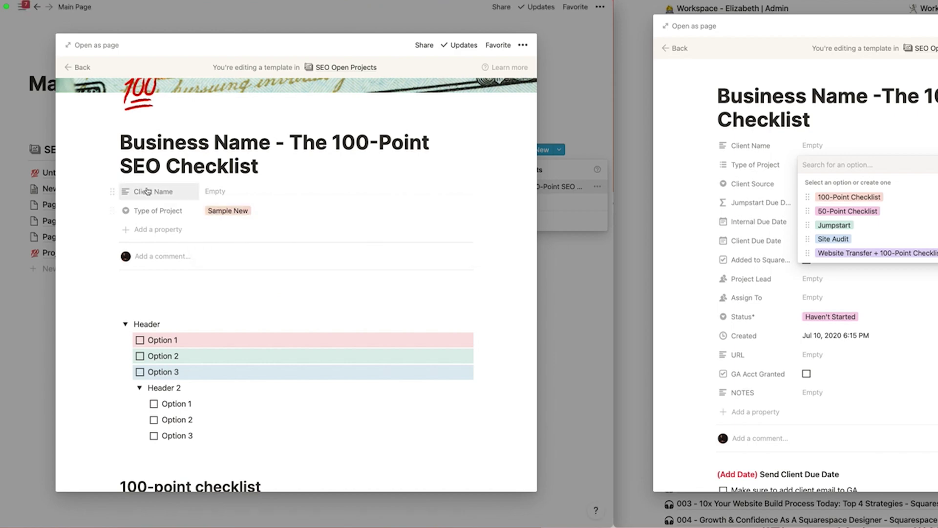
# Switch the Type of Project property's type back to Multi-select
pyautogui.click(157, 215)
pyautogui.moveTo(129, 267)
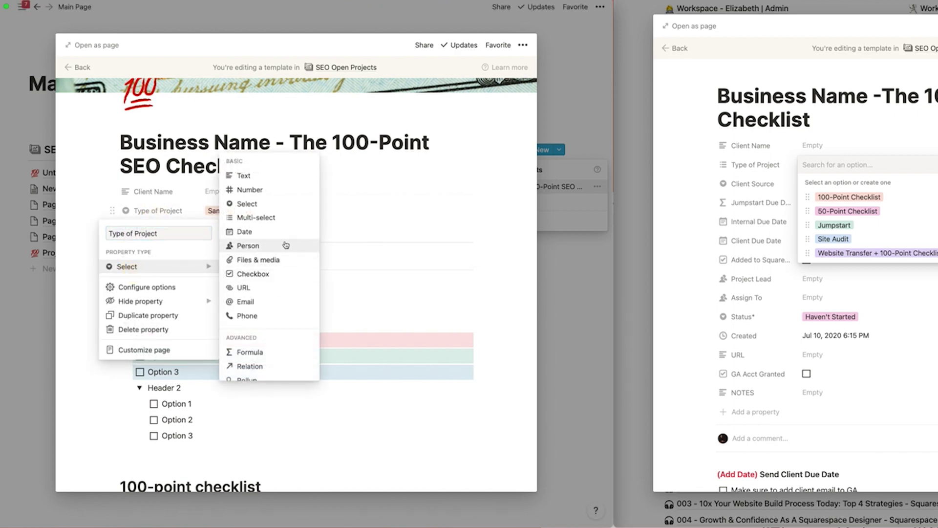
pyautogui.click(269, 218)
# Add the options "New new" and "New new new" to Type of Project and move Website Transfer + 100 Point Checklist first in the list
pyautogui.click(276, 210)
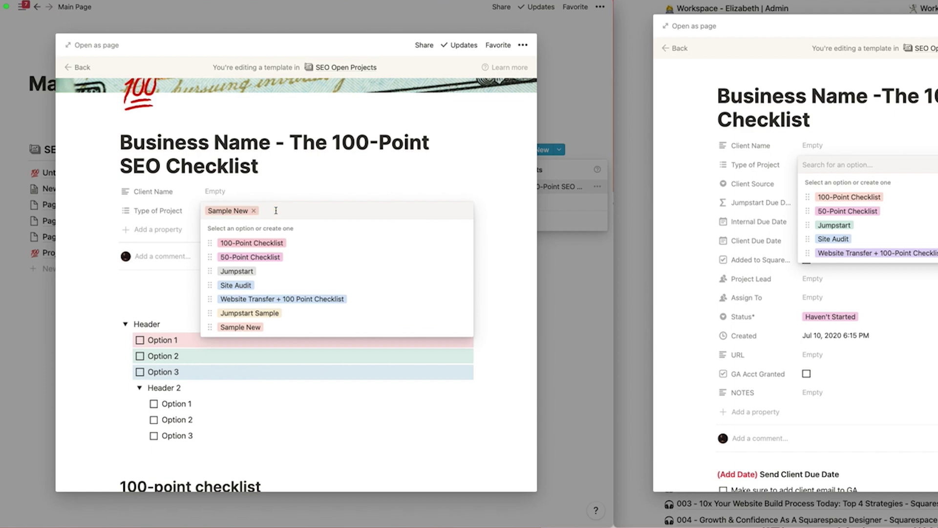
pyautogui.write('New new')
pyautogui.press('Return')
pyautogui.write('New new new')
pyautogui.press('Return')
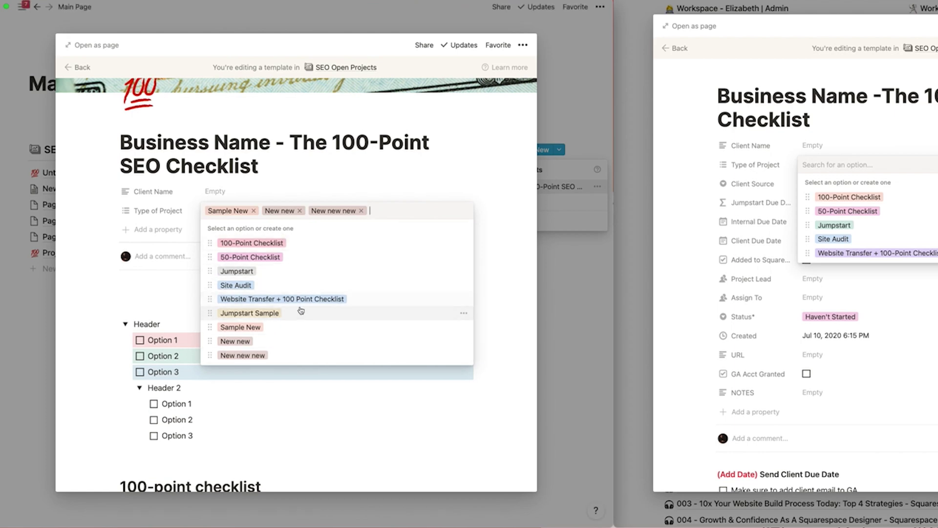
pyautogui.moveTo(209, 297); pyautogui.dragTo(216, 242)
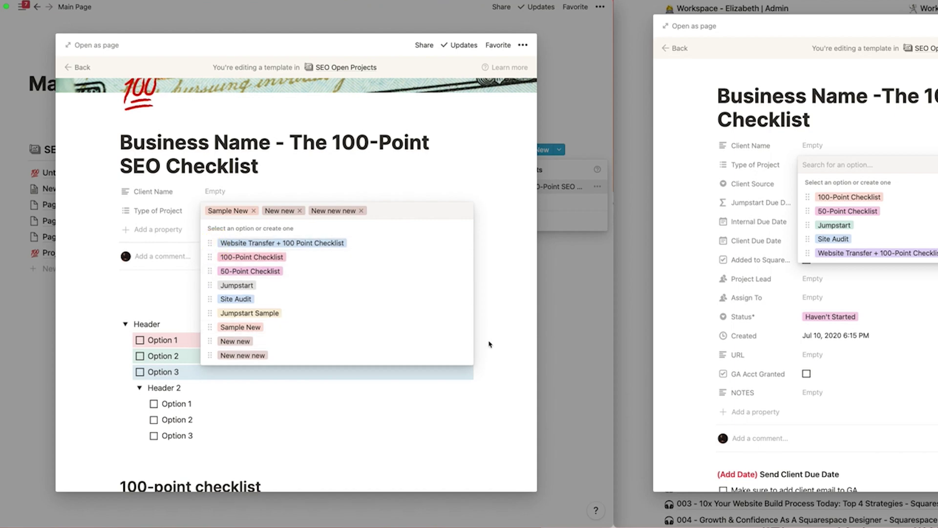
# Delete the Sample New, New new, New new new and Jumpstart Sample options and move Website Transfer + 100 Point Checklist to the list's end
pyautogui.click(463, 328)
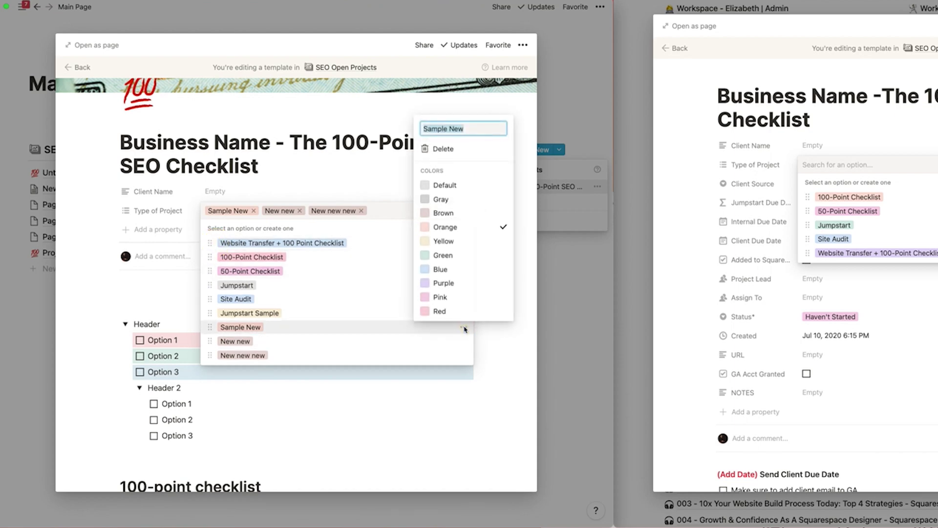
pyautogui.click(444, 148)
pyautogui.click(310, 269)
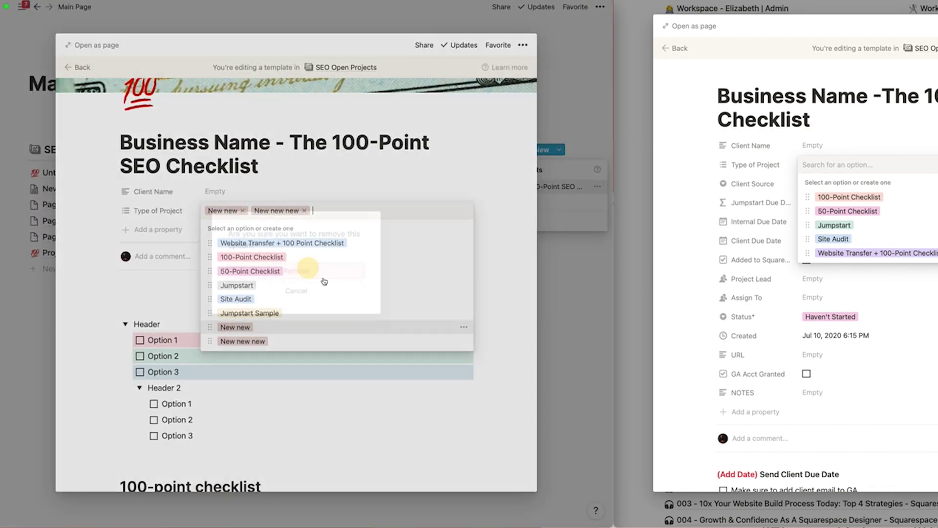
pyautogui.click(463, 328)
pyautogui.click(464, 328)
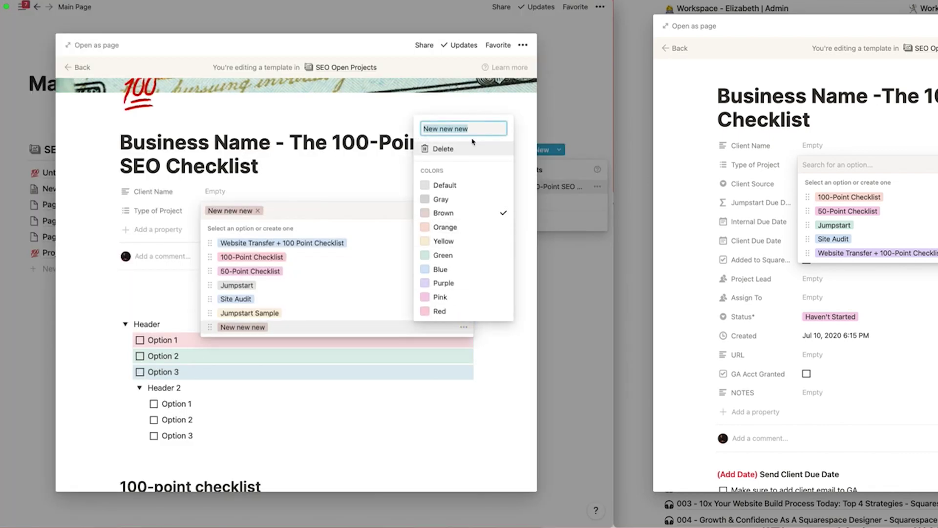
pyautogui.click(443, 148)
pyautogui.click(310, 270)
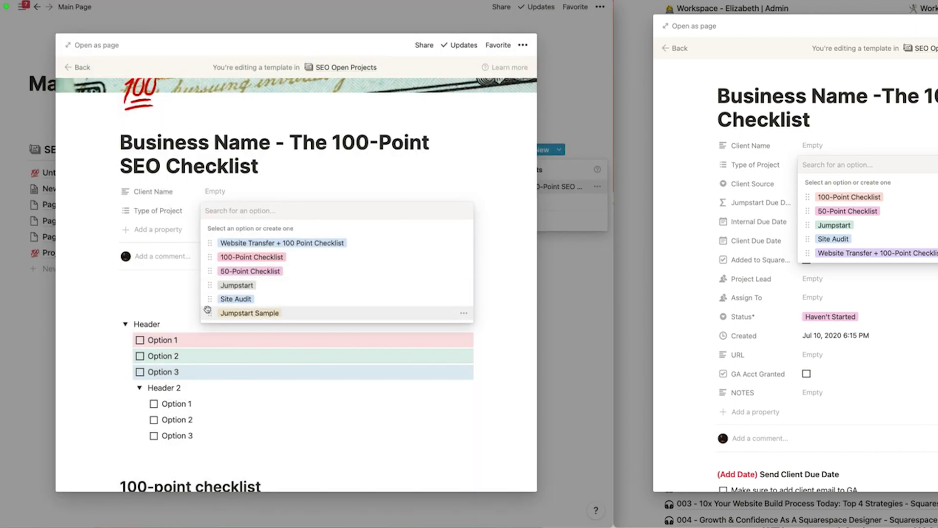
pyautogui.click(464, 313)
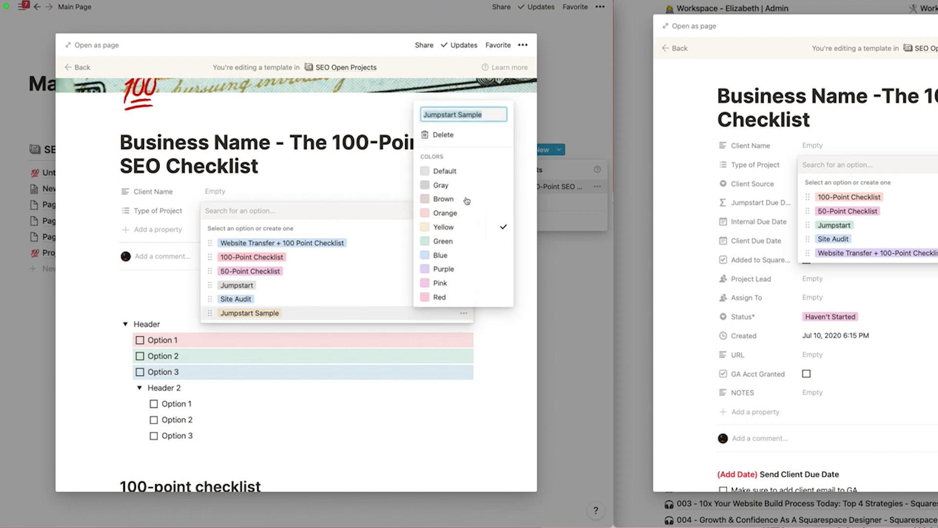
pyautogui.click(440, 135)
pyautogui.moveTo(212, 242); pyautogui.dragTo(210, 298)
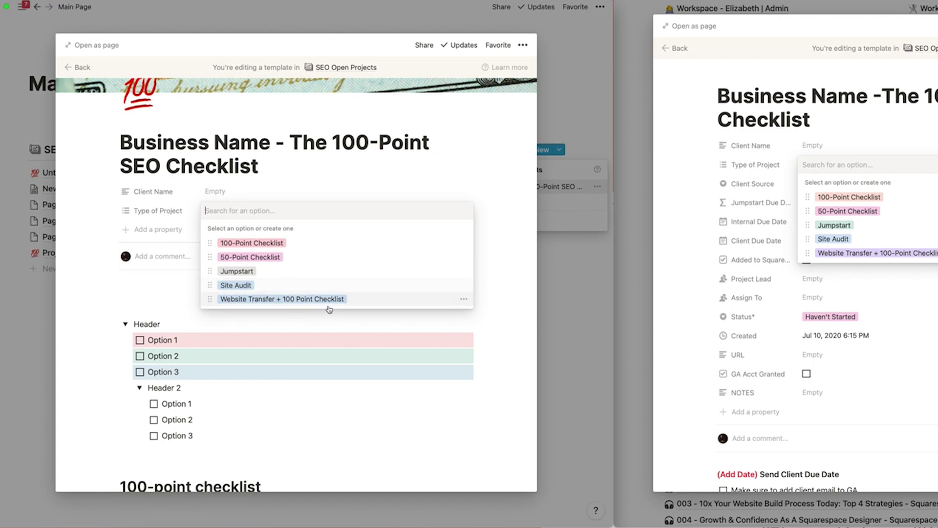
# Color the Website Transfer + 100 Point Checklist option green and set Type of Project to 100-Point Checklist
pyautogui.click(463, 298)
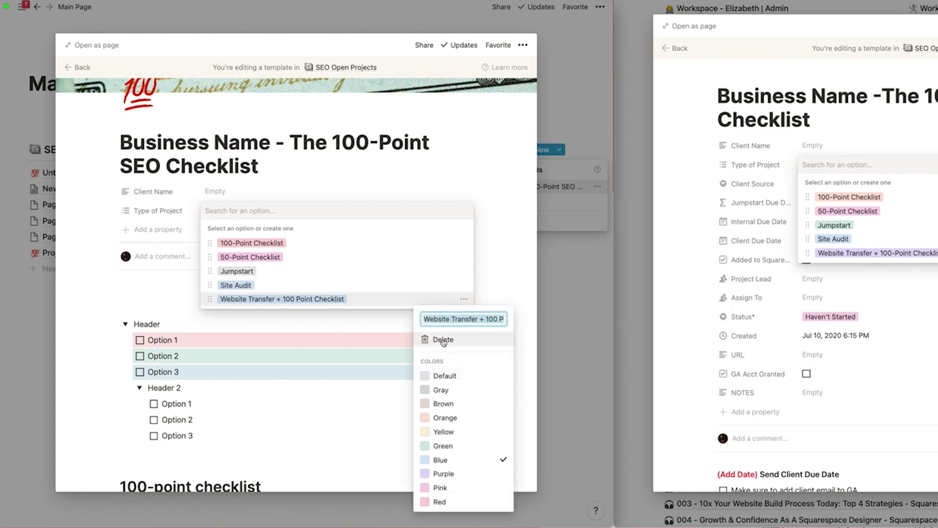
pyautogui.click(440, 445)
pyautogui.click(356, 234)
pyautogui.click(251, 242)
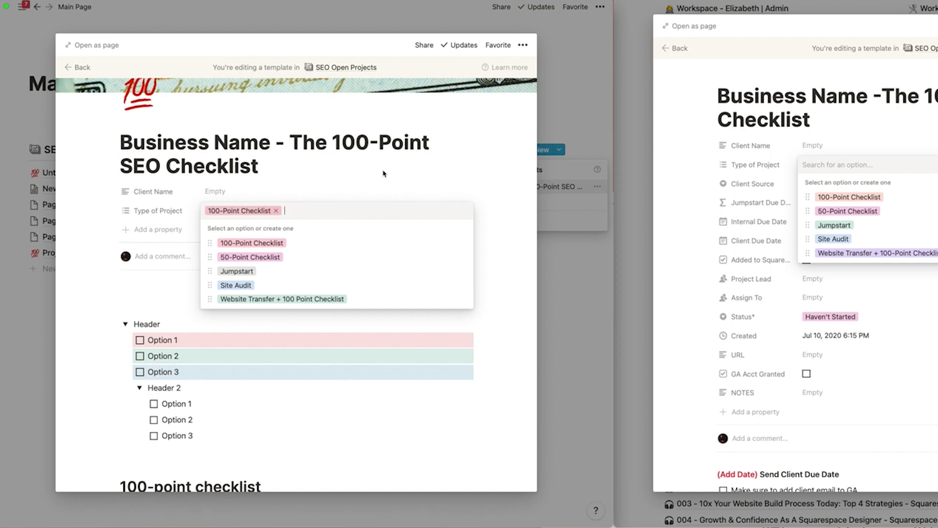
pyautogui.click(765, 192)
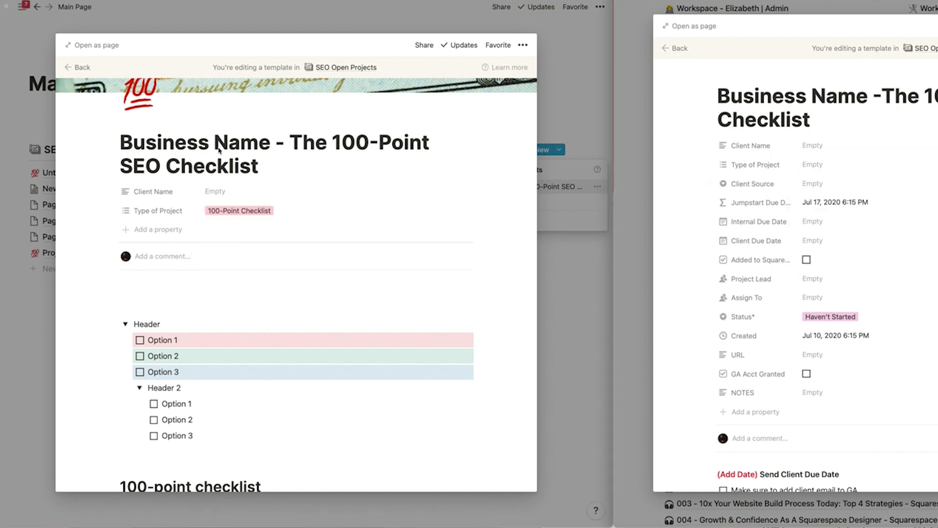
# Add a Select property named "Client Source" to the template below Type of Project
pyautogui.click(155, 229)
pyautogui.click(151, 230)
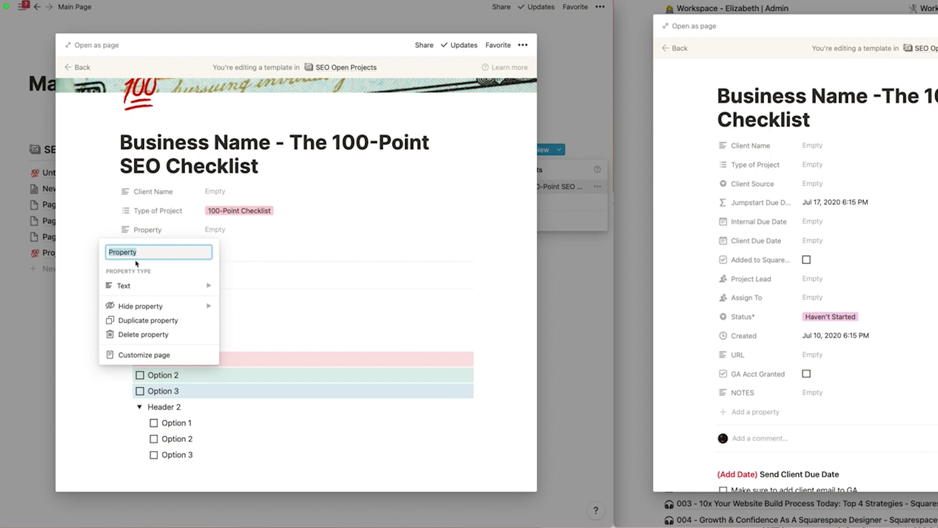
pyautogui.write('Client Source')
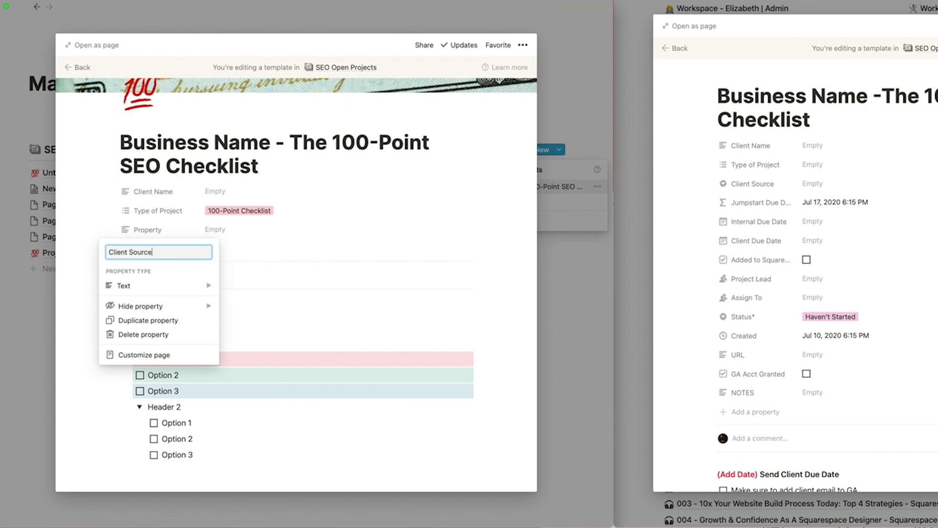
pyautogui.click(125, 288)
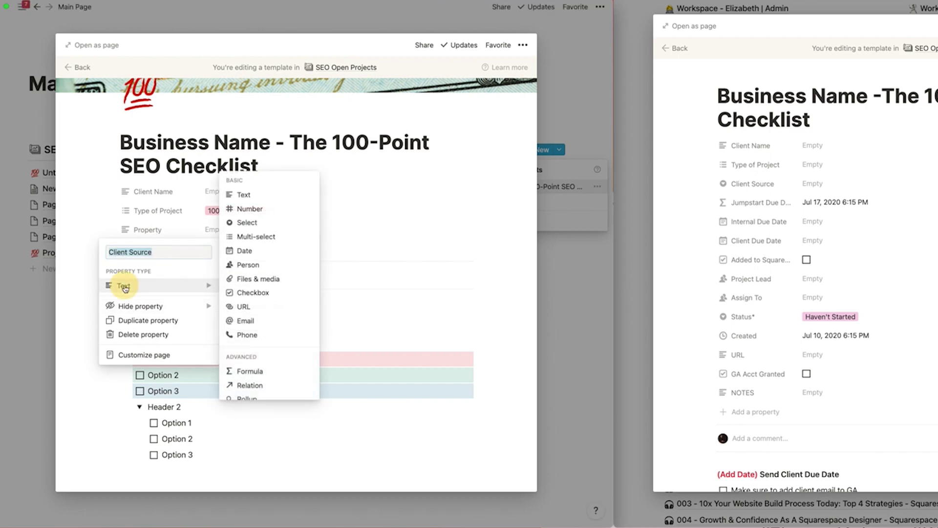
pyautogui.click(246, 222)
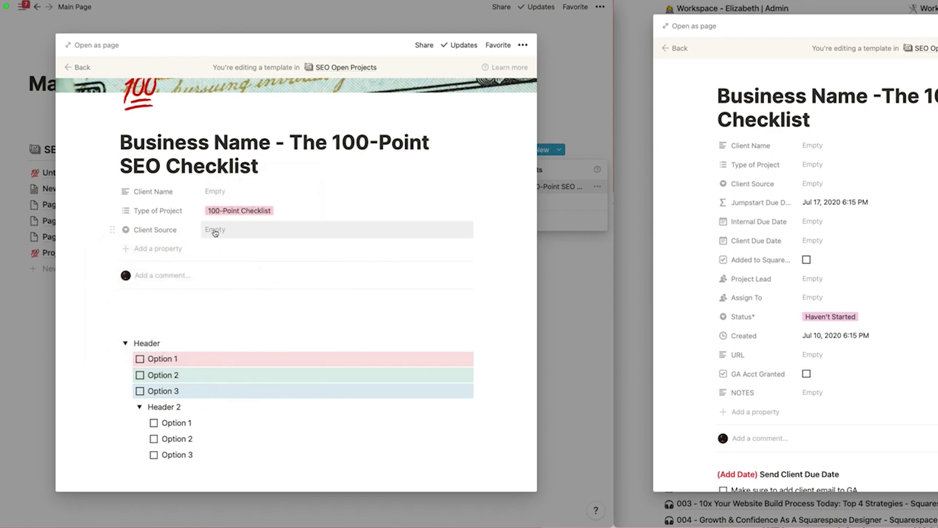
# Consult the reference template's Client Source options and change the template's own Client Source property to Multi-select
pyautogui.click(817, 183)
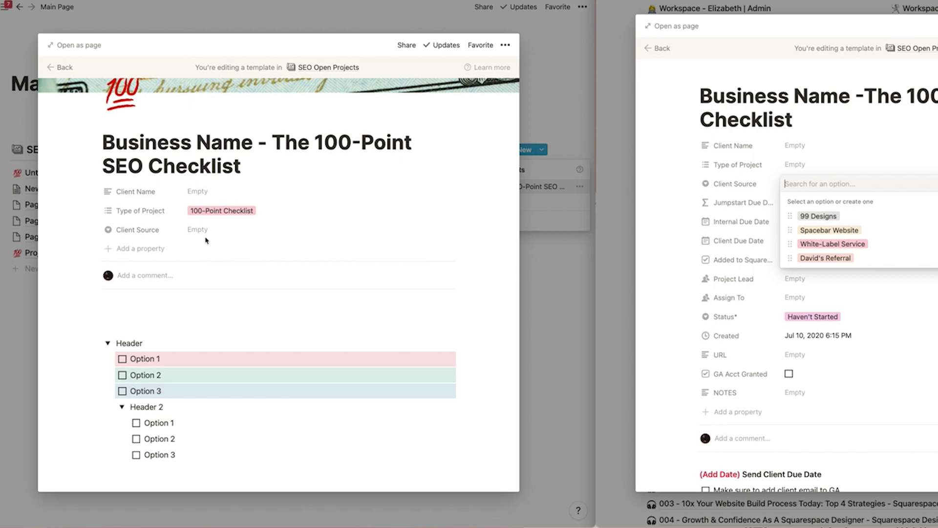
pyautogui.click(138, 229)
pyautogui.moveTo(110, 286)
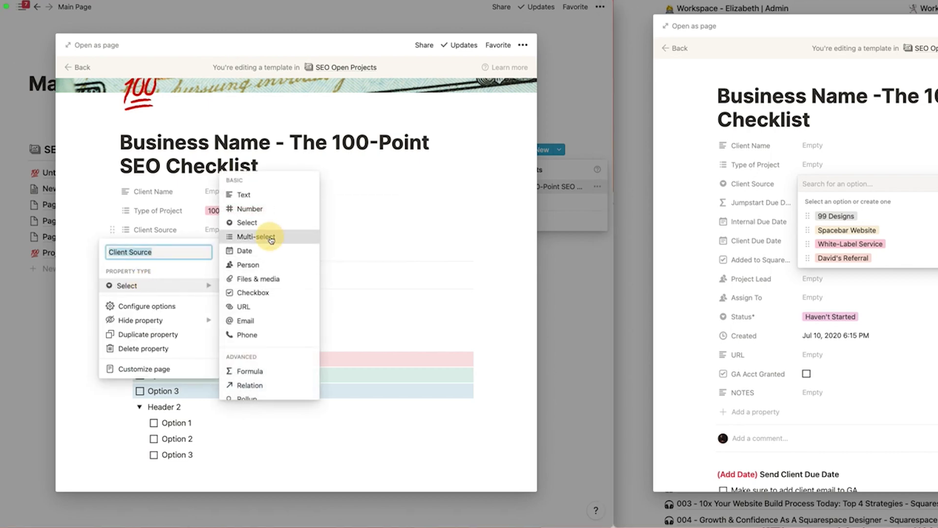
pyautogui.click(270, 237)
# Create the Client Source options "99 Designs", "Spacebar Website", "White-Label Service" and the referral option listed in the reference
pyautogui.click(231, 229)
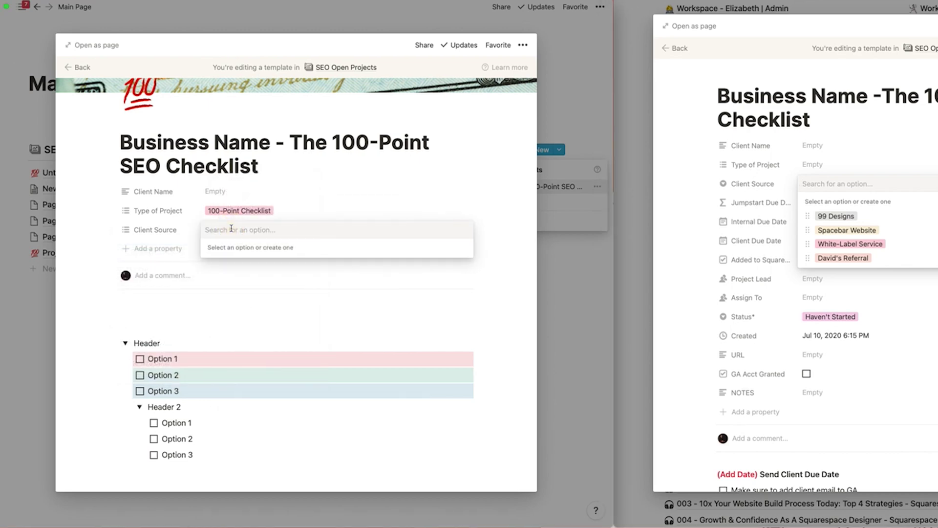
pyautogui.write('99 Designs')
pyautogui.press('Return')
pyautogui.write('Spacebar Website')
pyautogui.press('Return')
pyautogui.write('White-Label Service')
pyautogui.press('Return')
pyautogui.write("David's Reffera")
pyautogui.press('BackSpace')
pyautogui.press('BackSpace')
pyautogui.press('BackSpace')
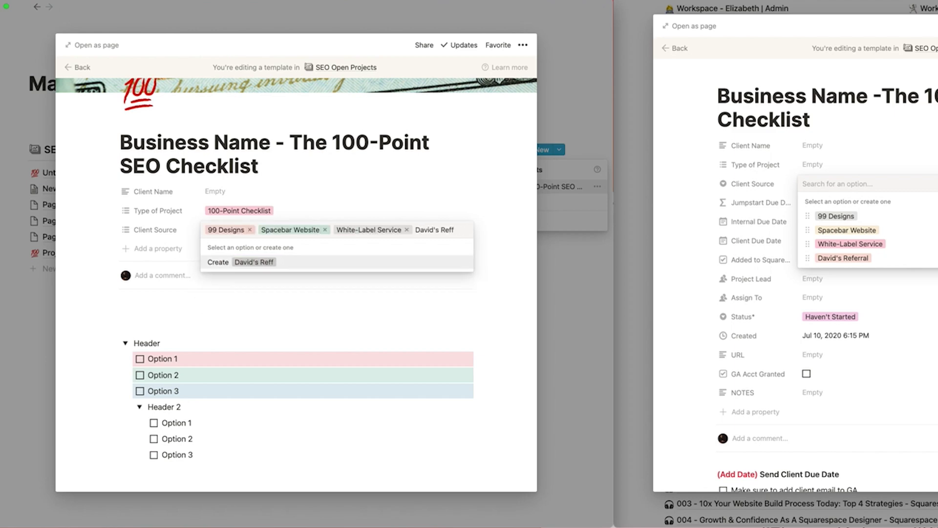
pyautogui.write('erral')
pyautogui.press('Return')
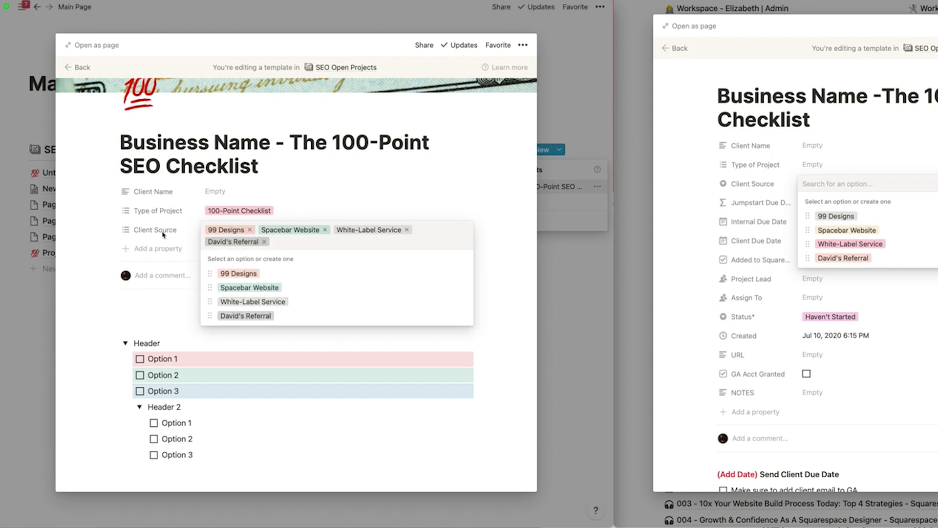
# Change Client Source back to a Select property and clear its selected 99 Designs option
pyautogui.click(163, 234)
pyautogui.click(155, 230)
pyautogui.moveTo(131, 287)
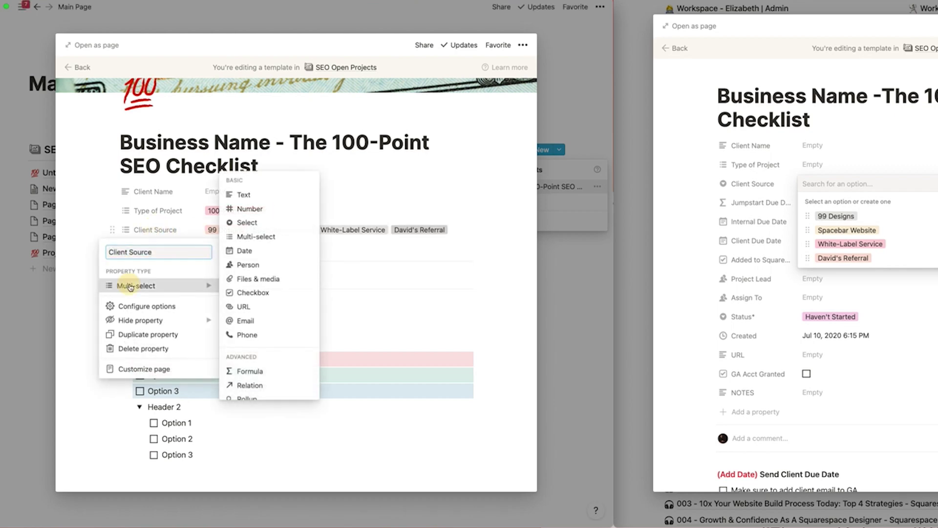
pyautogui.click(247, 222)
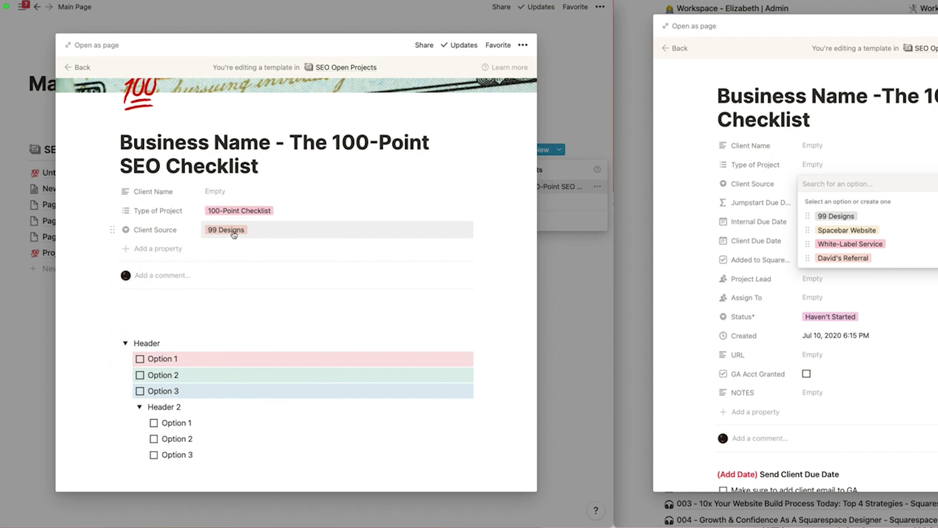
pyautogui.click(234, 231)
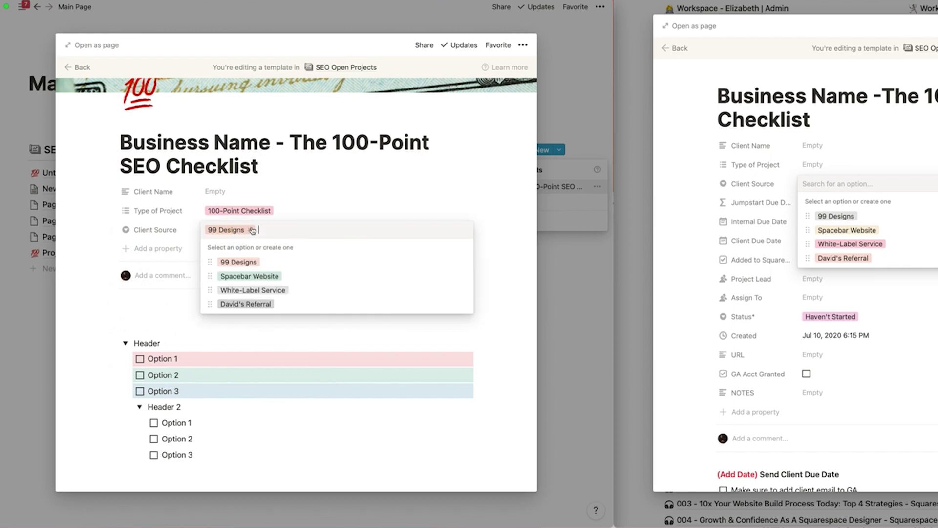
pyautogui.click(252, 230)
pyautogui.click(389, 189)
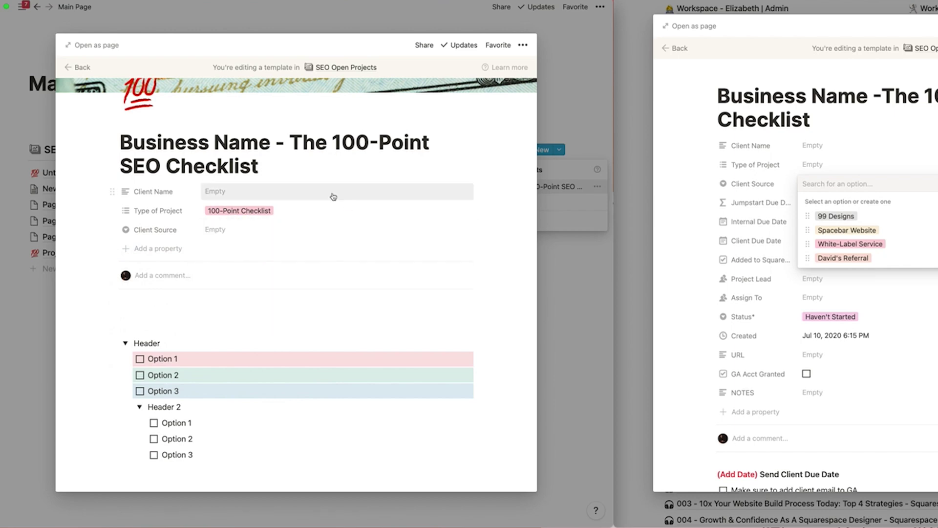
# Examine the reference template's Jumpstart Due Date formula and the property type of its Internal Due Date
pyautogui.scroll(-1, 333, 196)
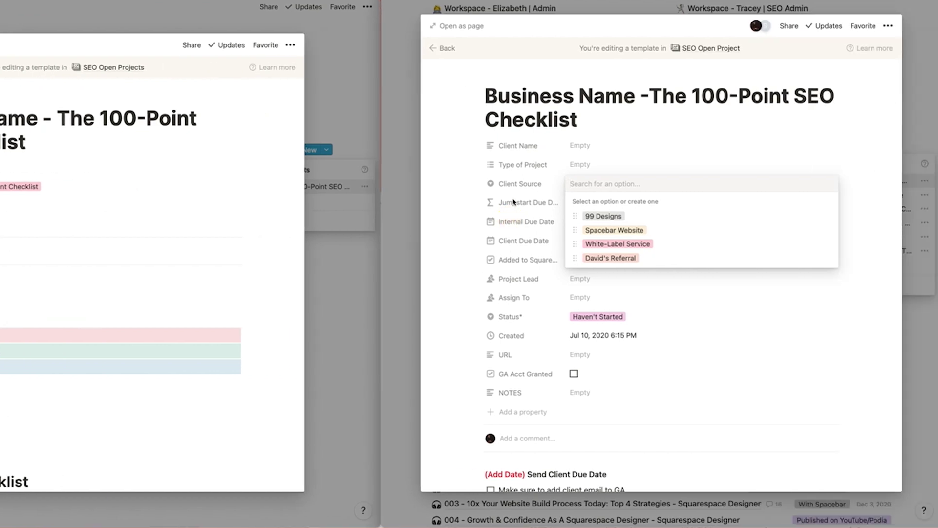
pyautogui.click(468, 219)
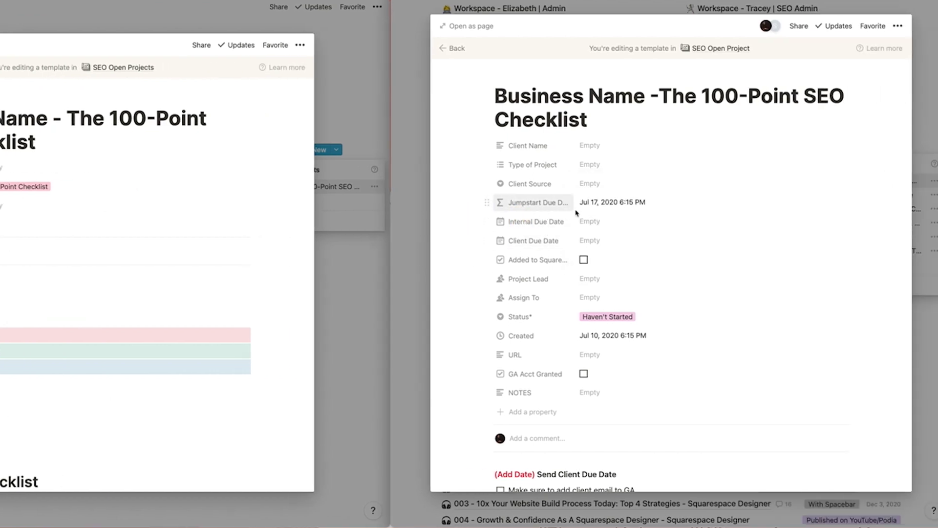
pyautogui.click(614, 205)
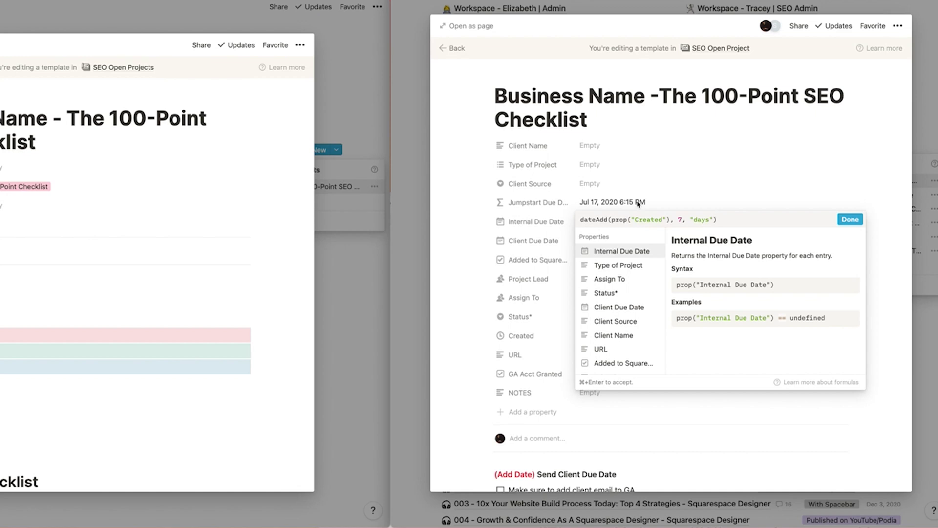
pyautogui.click(668, 200)
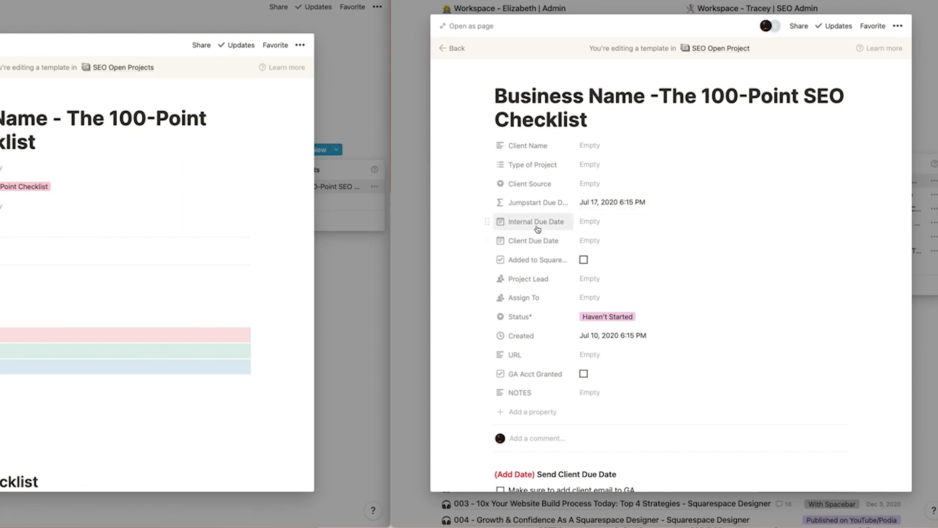
pyautogui.click(563, 227)
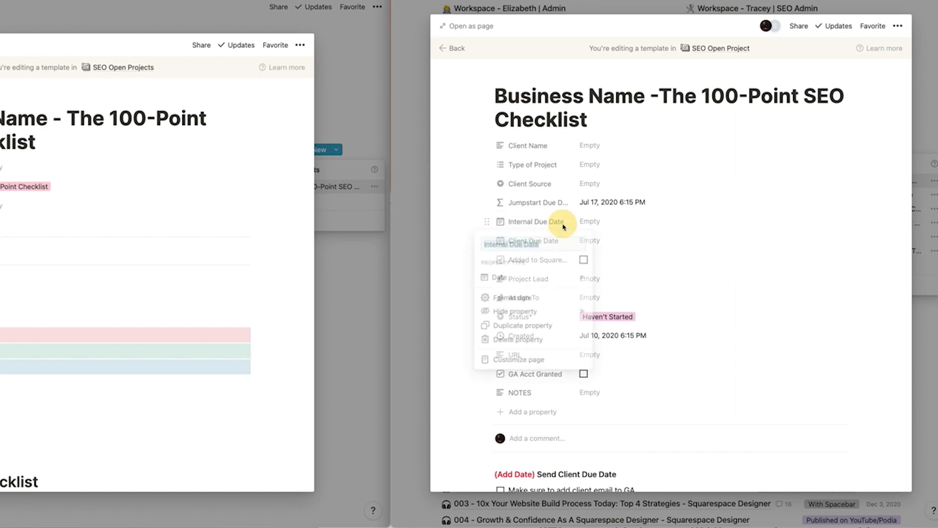
pyautogui.moveTo(514, 271)
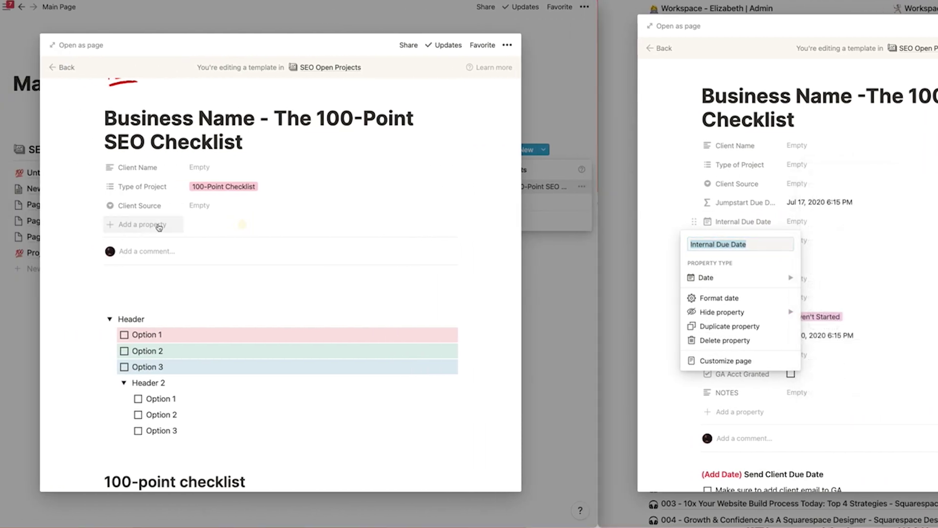
# Add a Date property named "Internal Due Date" to the template below Client Source
pyautogui.click(77, 225)
pyautogui.write('In')
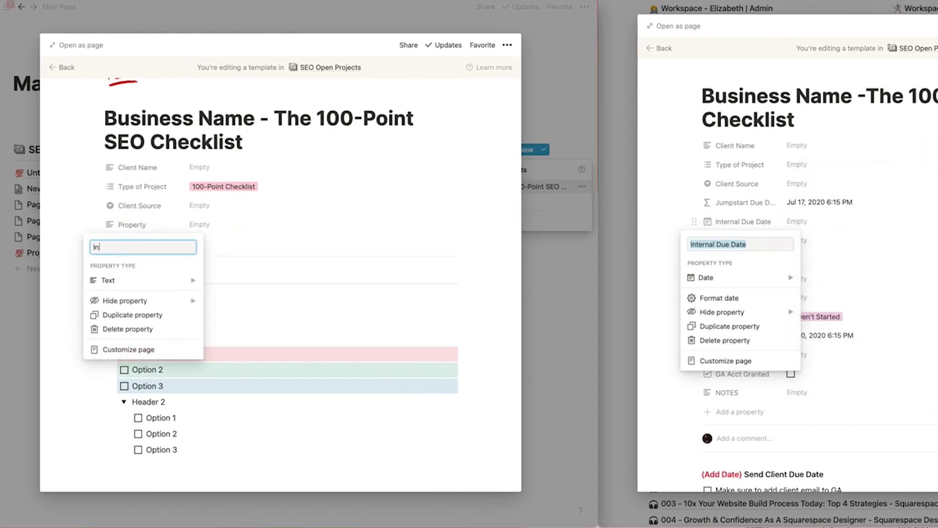
pyautogui.write('ternal Due Date')
pyautogui.moveTo(147, 280)
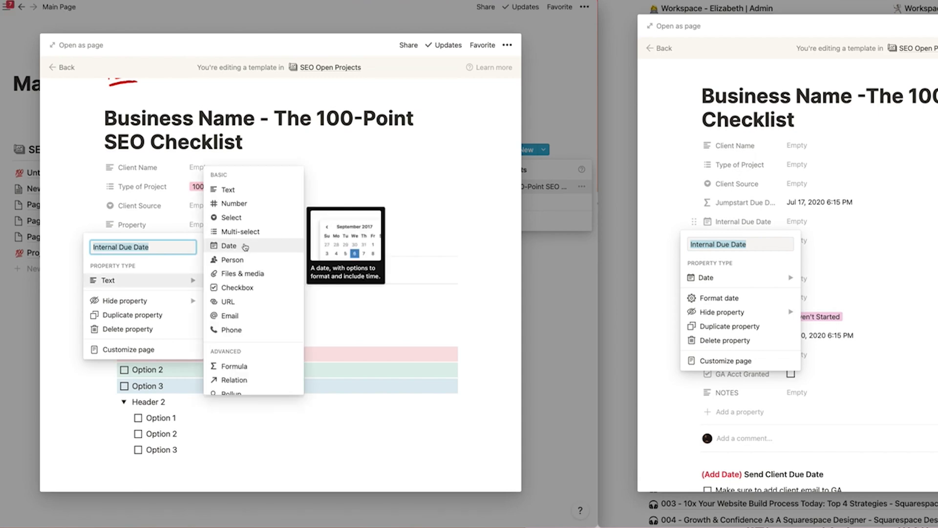
pyautogui.click(244, 247)
# View the calendar and reminder settings available for the template's Internal Due Date
pyautogui.click(218, 225)
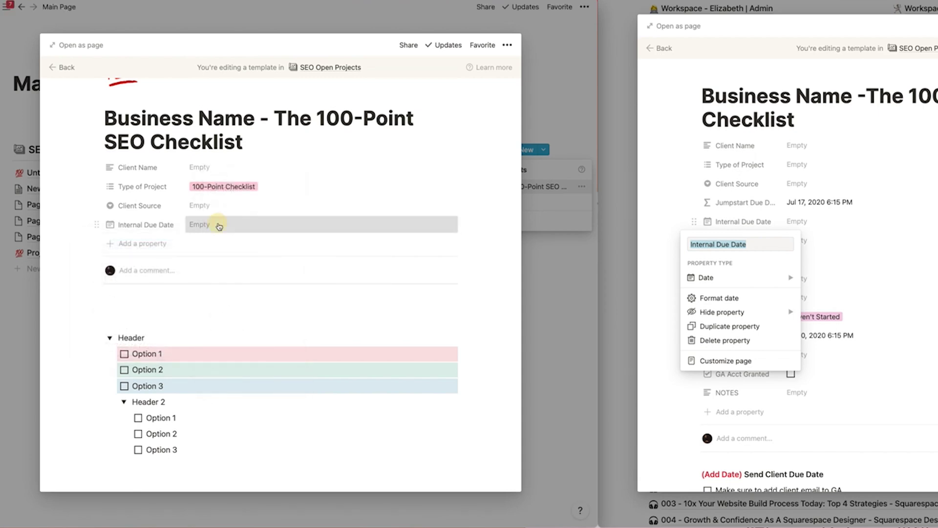
pyautogui.click(397, 251)
pyautogui.click(235, 224)
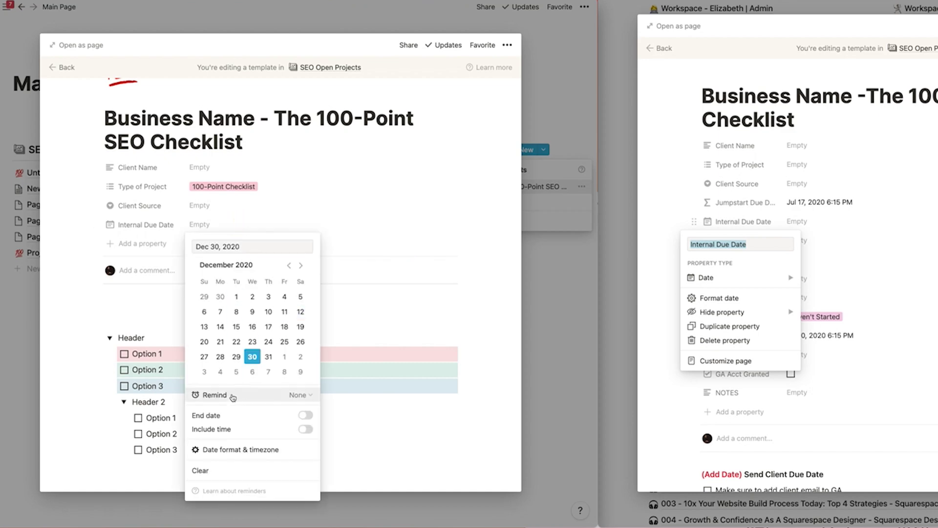
pyautogui.click(386, 224)
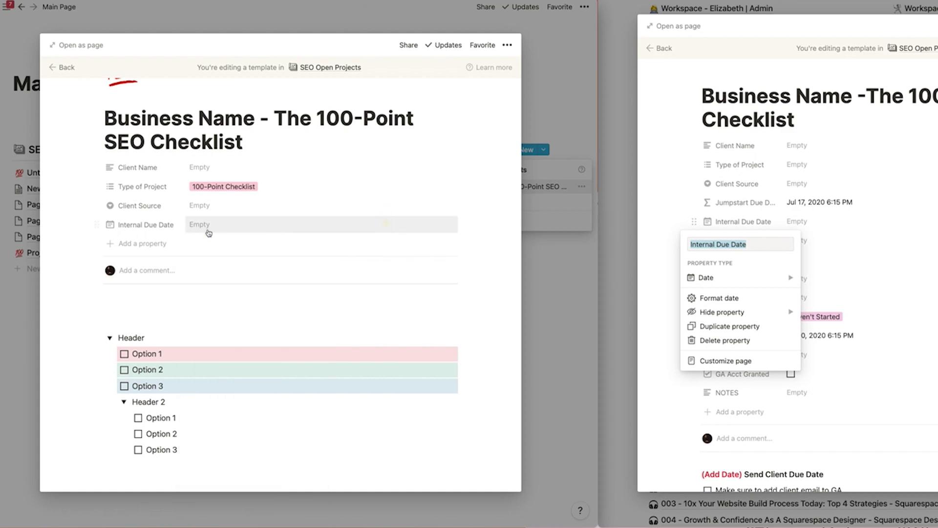
# Add a Date property named "Client Due Date" to the template below Internal Due Date
pyautogui.click(142, 243)
pyautogui.write('C')
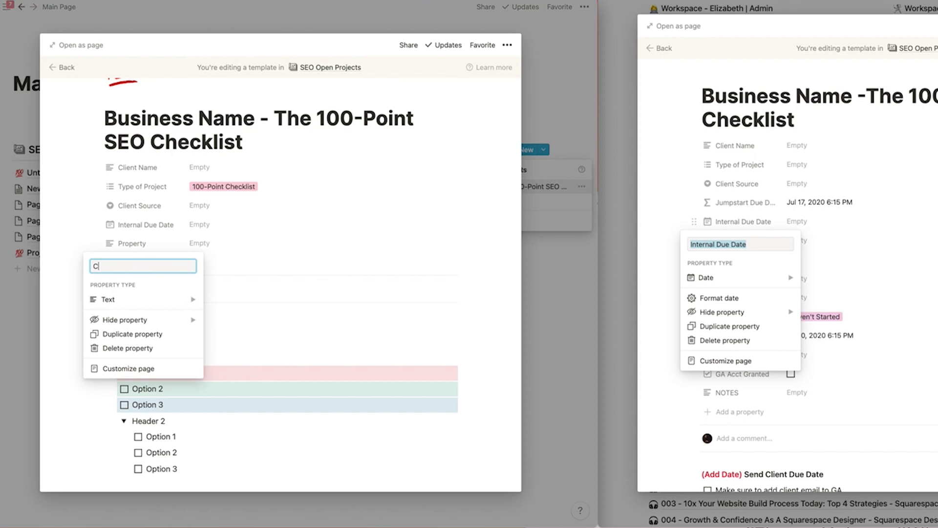
pyautogui.write('lient Due Date')
pyautogui.click(141, 299)
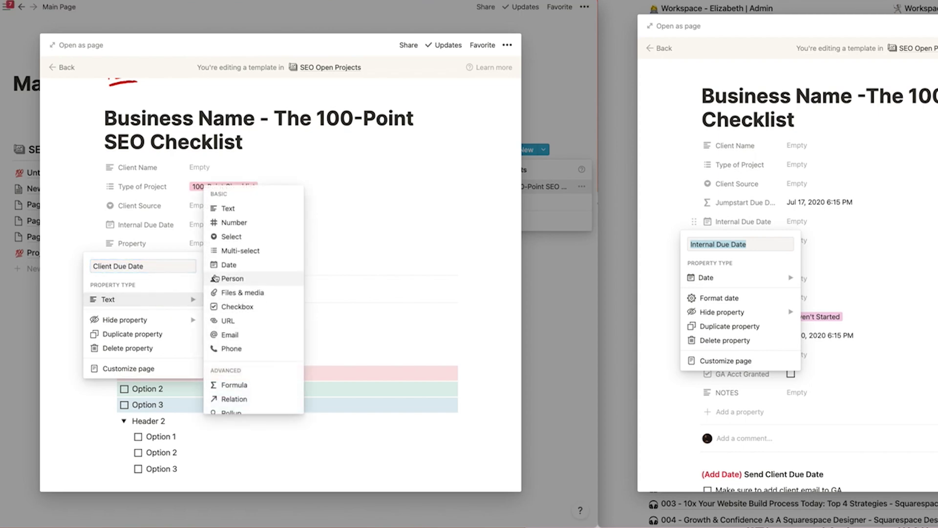
pyautogui.click(229, 265)
pyautogui.click(360, 208)
pyautogui.click(461, 146)
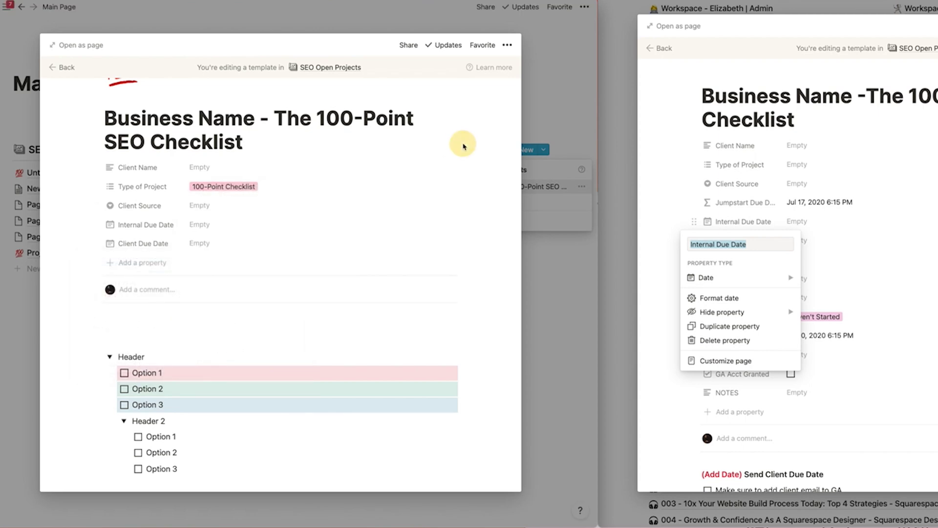
# Add a Checkbox property named "Added to SS?" to the template below Client Due Date
pyautogui.click(459, 184)
pyautogui.scroll(-3, 469, 185)
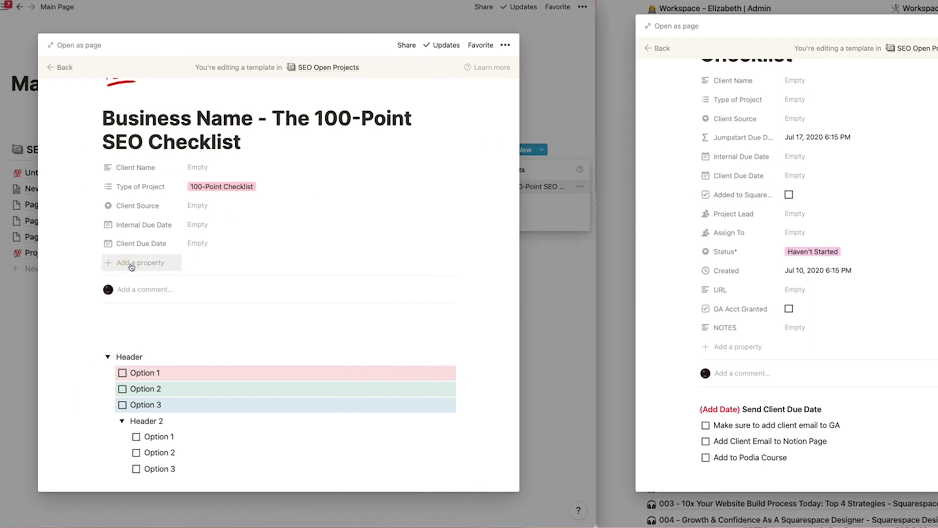
pyautogui.click(129, 263)
pyautogui.click(105, 318)
pyautogui.click(229, 329)
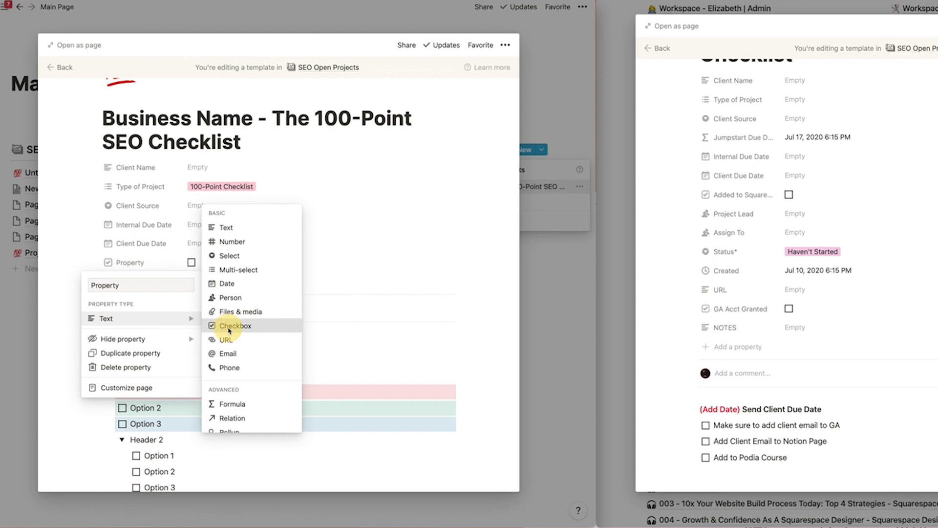
pyautogui.click(146, 265)
pyautogui.write('Ad')
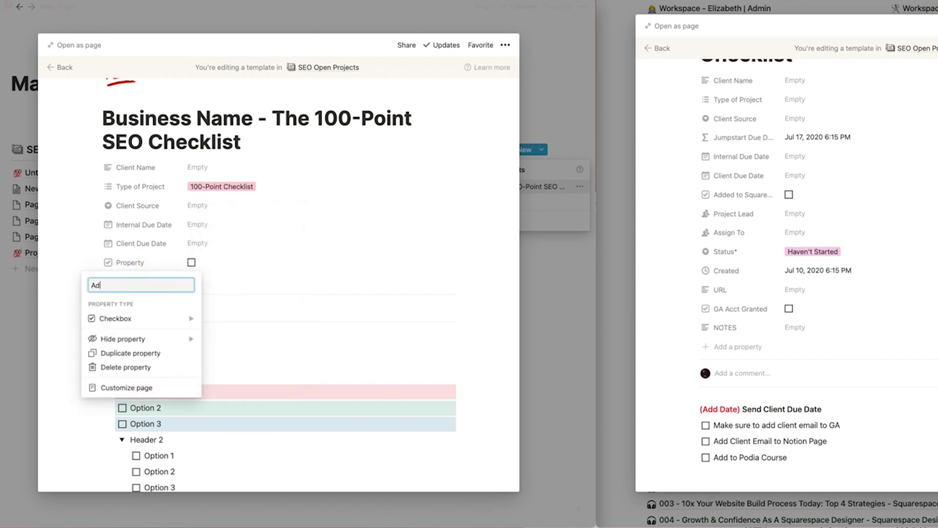
pyautogui.write('ded to SS?')
pyautogui.press('Return')
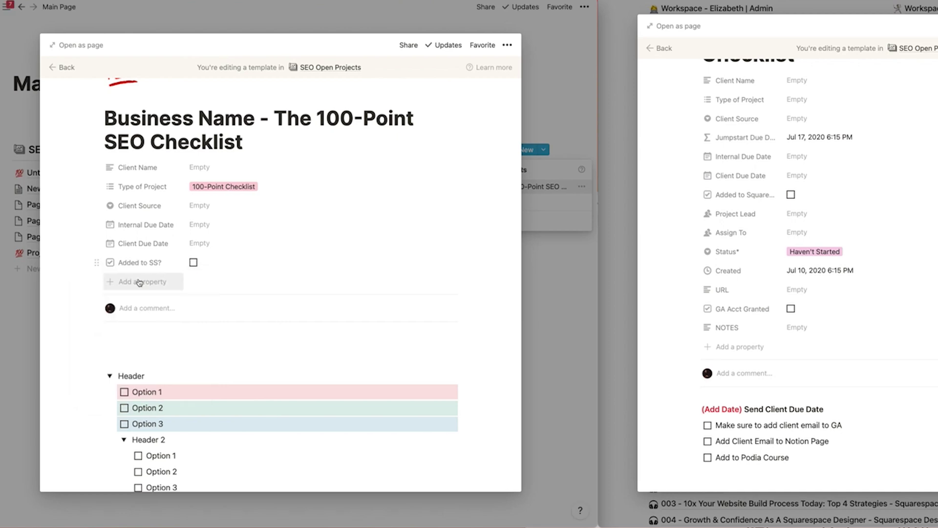
# Add a Person property named "Project Lead" below Added to SS?, followed by a new unnamed Text property
pyautogui.click(139, 282)
pyautogui.write('Project Lead')
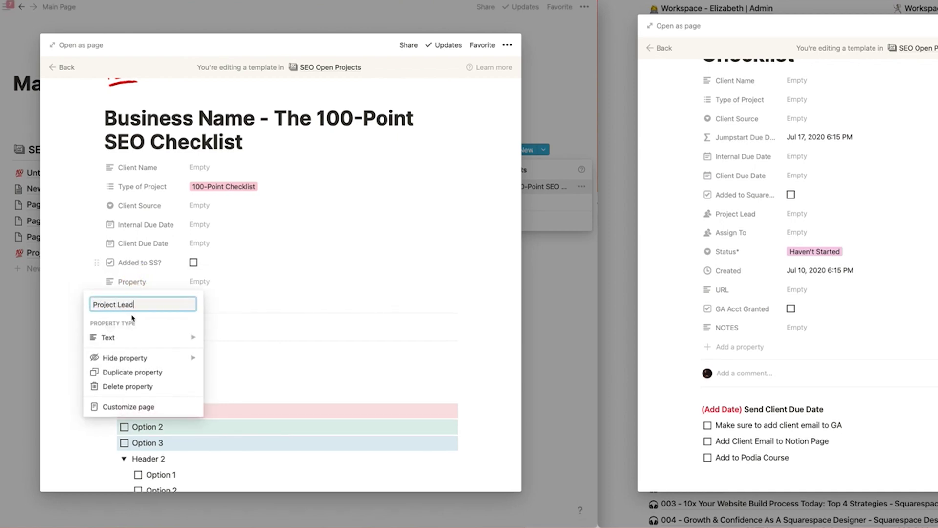
pyautogui.click(119, 337)
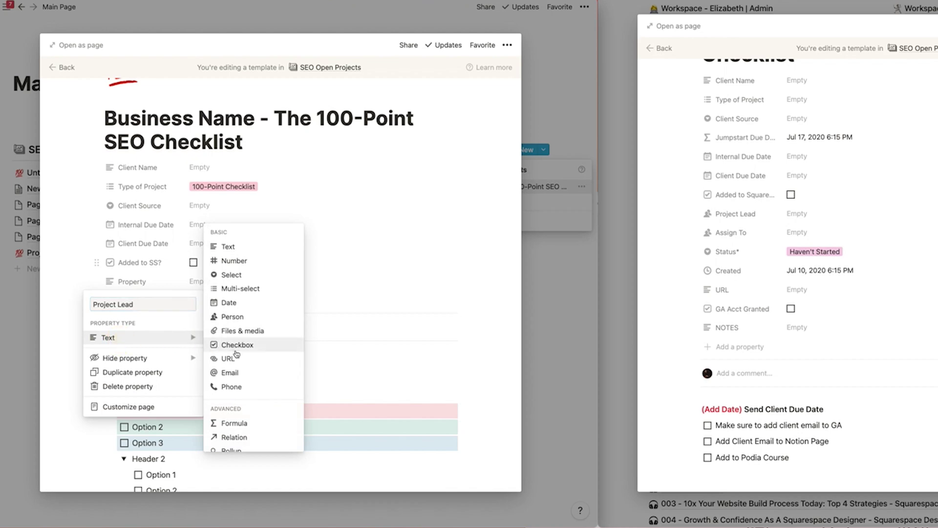
pyautogui.click(232, 317)
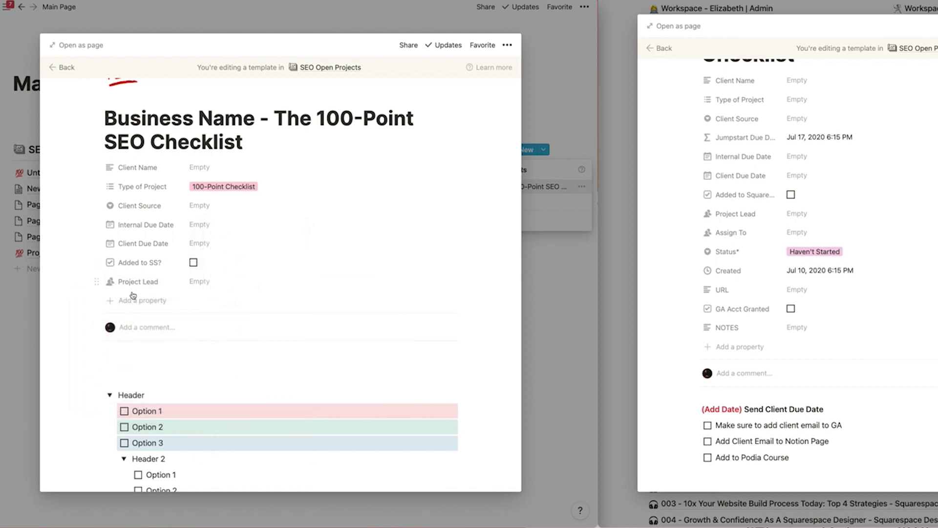
pyautogui.click(133, 298)
pyautogui.click(102, 287)
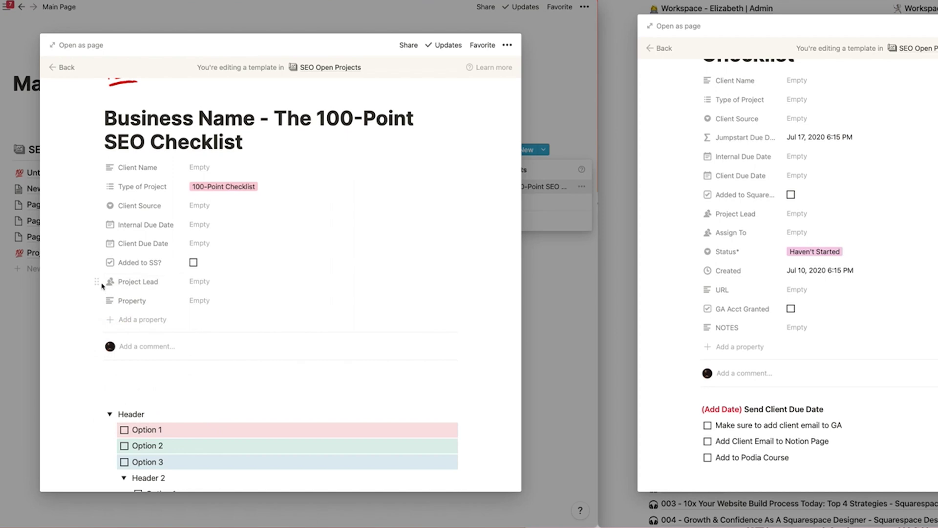
# Duplicate the Project Lead property and rename the copy "Assign To"
pyautogui.click(98, 282)
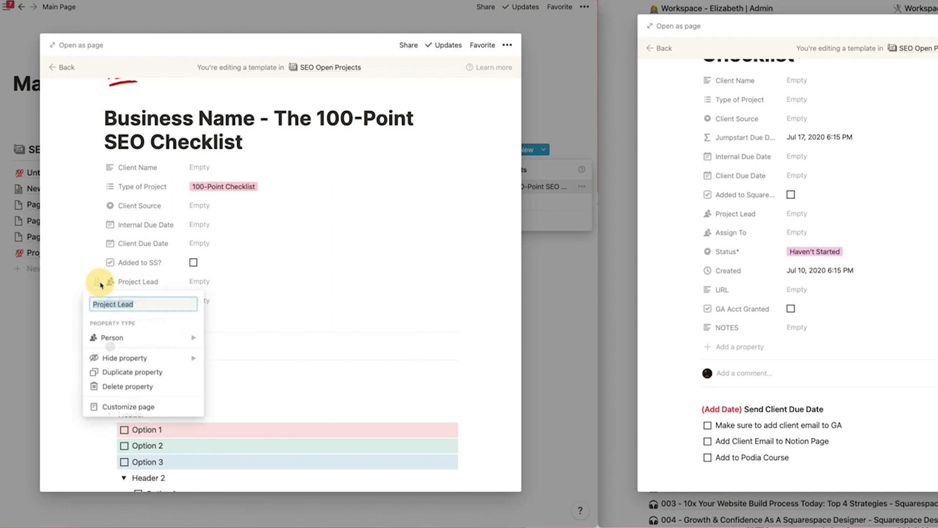
pyautogui.click(118, 375)
pyautogui.click(141, 304)
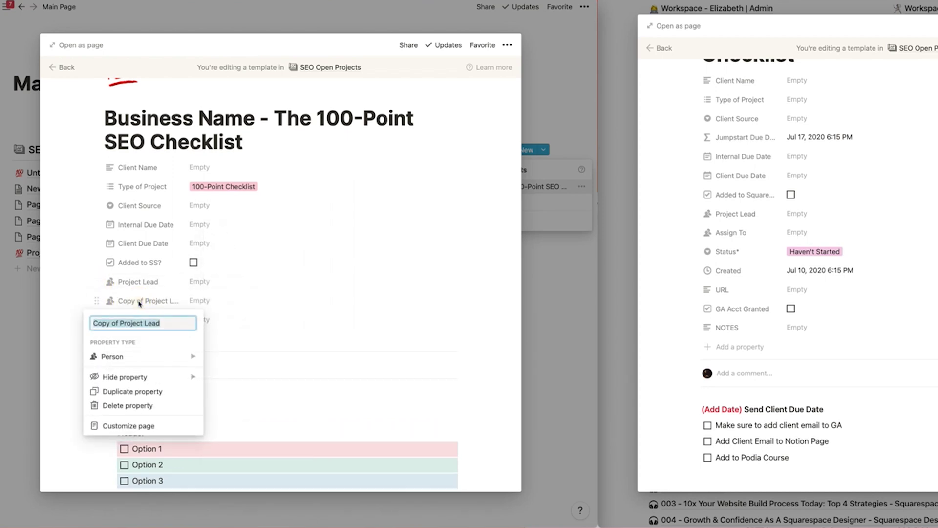
pyautogui.write('Assign To')
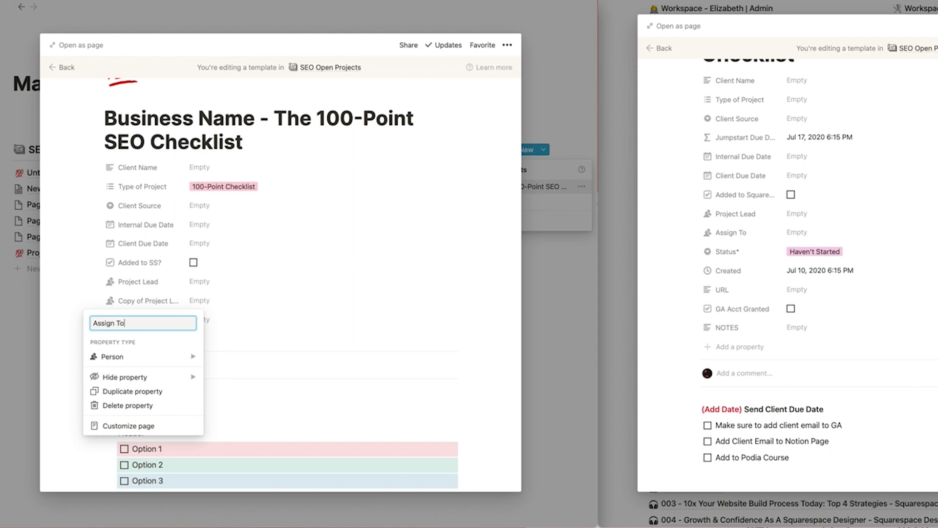
pyautogui.click(246, 314)
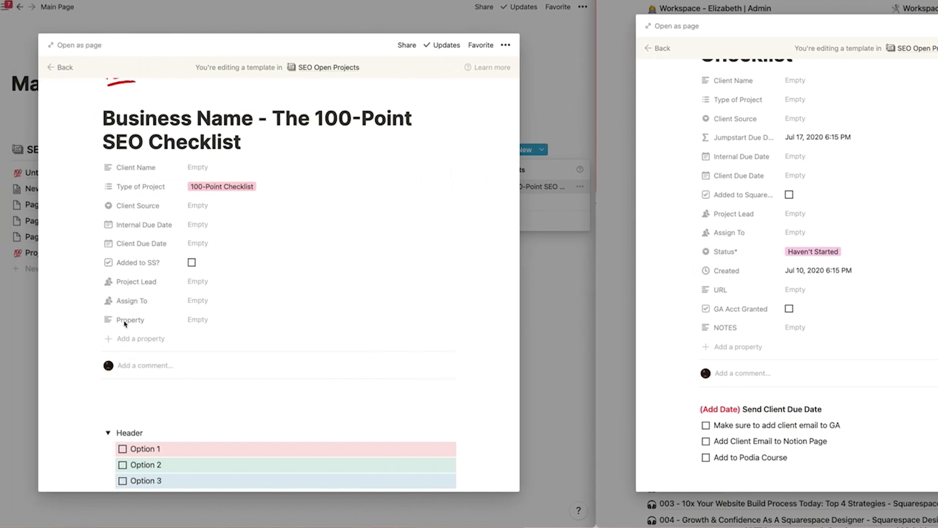
# Change the unnamed Text property below Assign To into a Created time property named "Created"
pyautogui.click(122, 321)
pyautogui.click(92, 318)
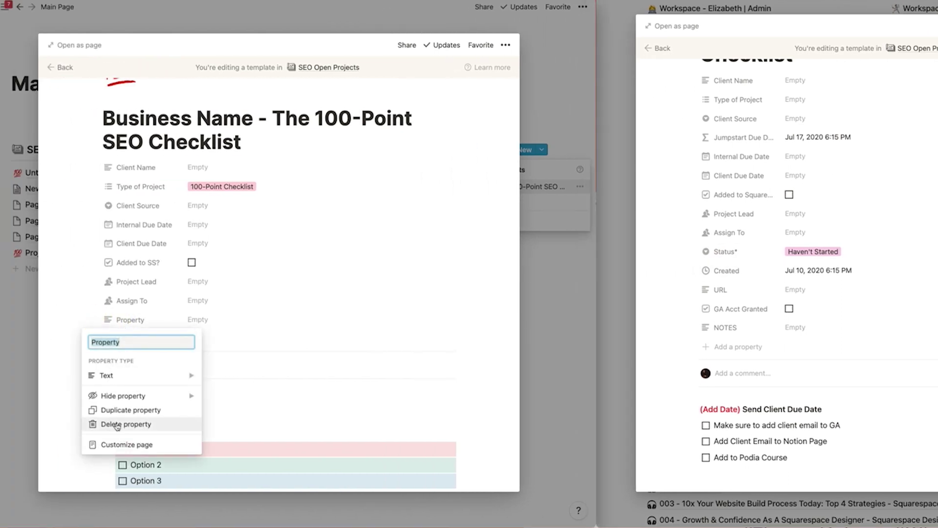
pyautogui.click(115, 424)
pyautogui.click(290, 278)
pyautogui.click(137, 320)
pyautogui.moveTo(132, 374)
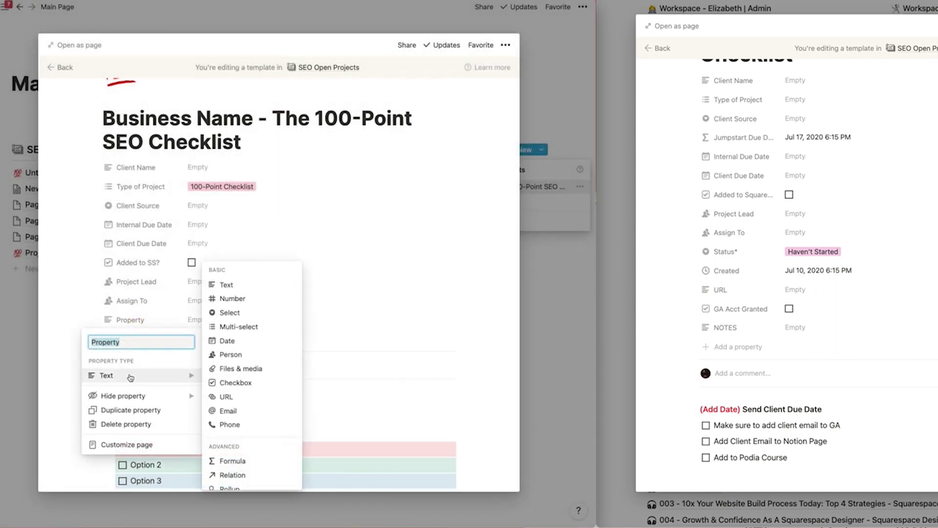
pyautogui.scroll(-3, 248, 420)
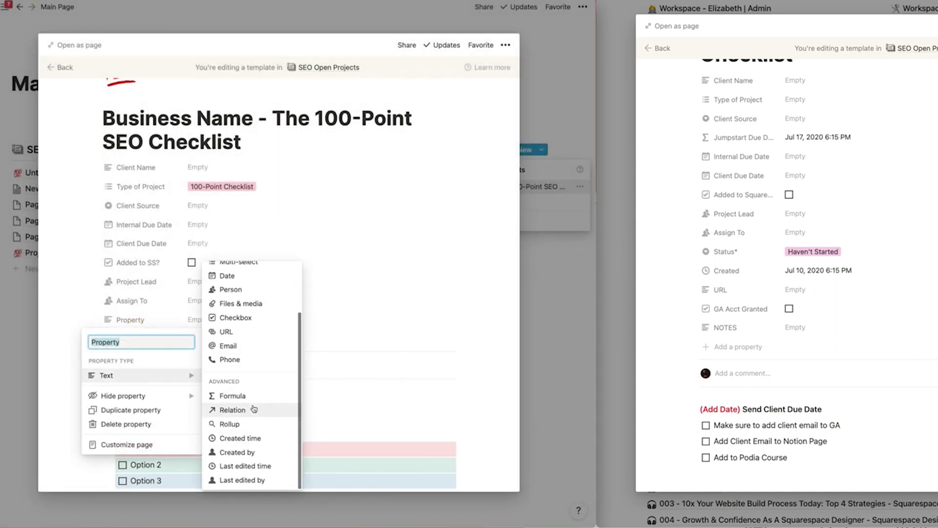
pyautogui.click(245, 442)
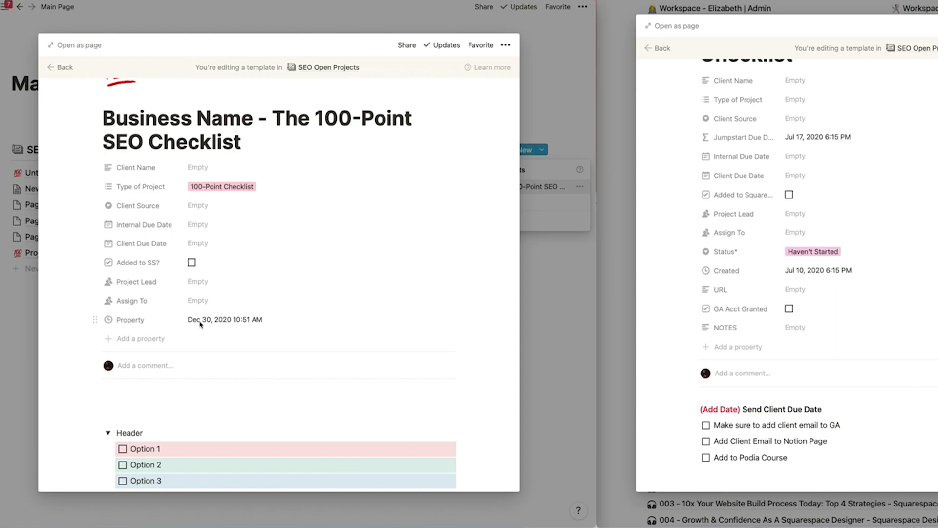
pyautogui.click(141, 320)
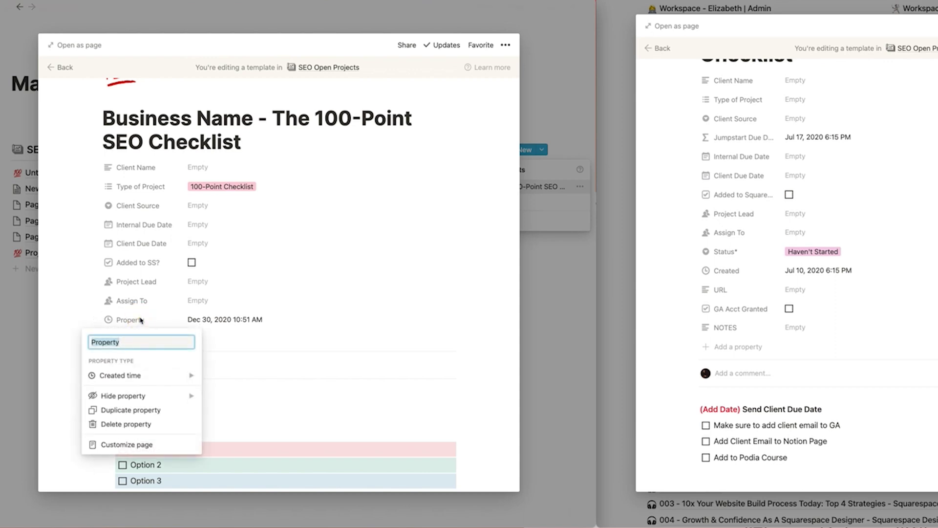
pyautogui.write('Cr')
pyautogui.press('Return')
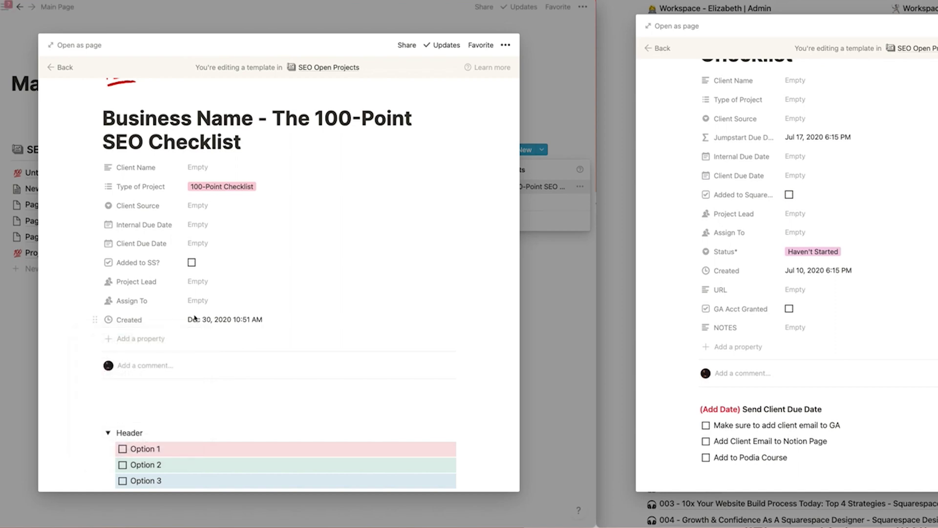
# Hide the Created property in the template
pyautogui.click(90, 320)
pyautogui.moveTo(146, 396)
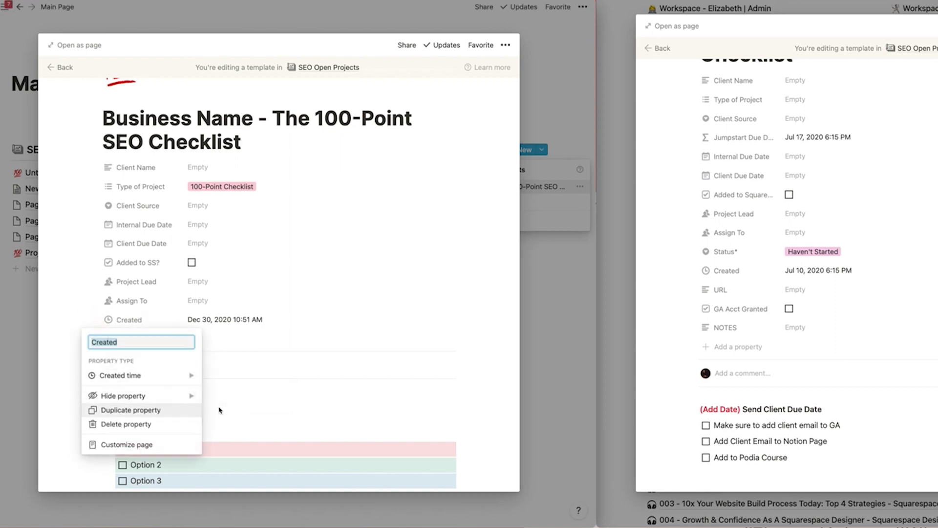
pyautogui.click(229, 403)
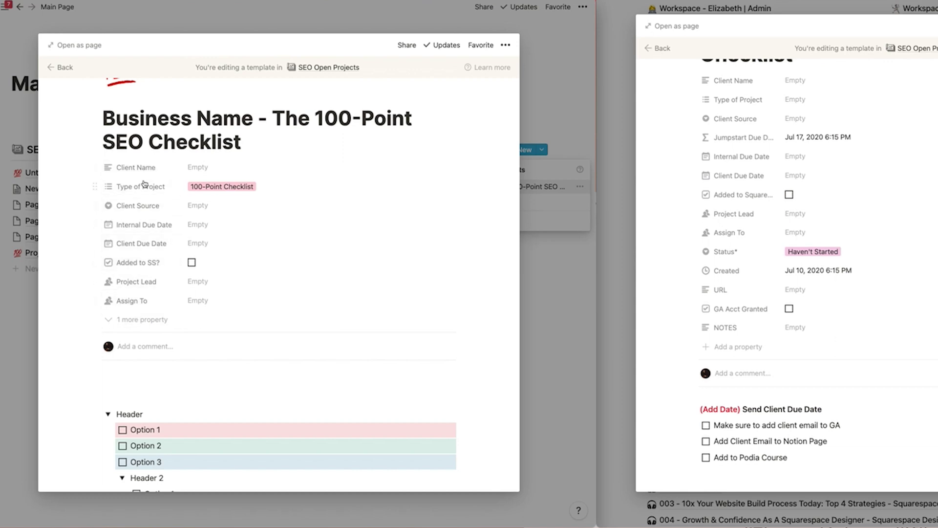
# Toggle the display of the template's hidden property and leave it expanded
pyautogui.click(139, 320)
pyautogui.click(139, 321)
pyautogui.click(82, 301)
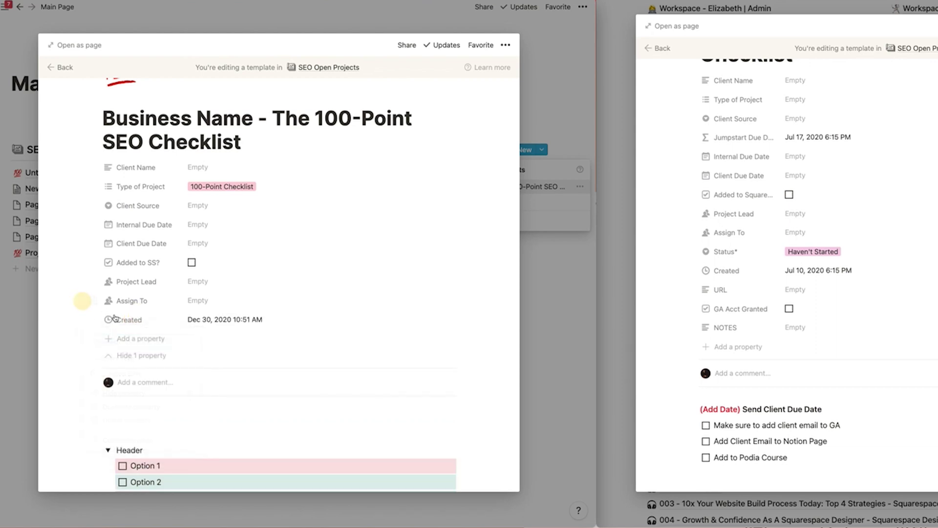
pyautogui.click(135, 358)
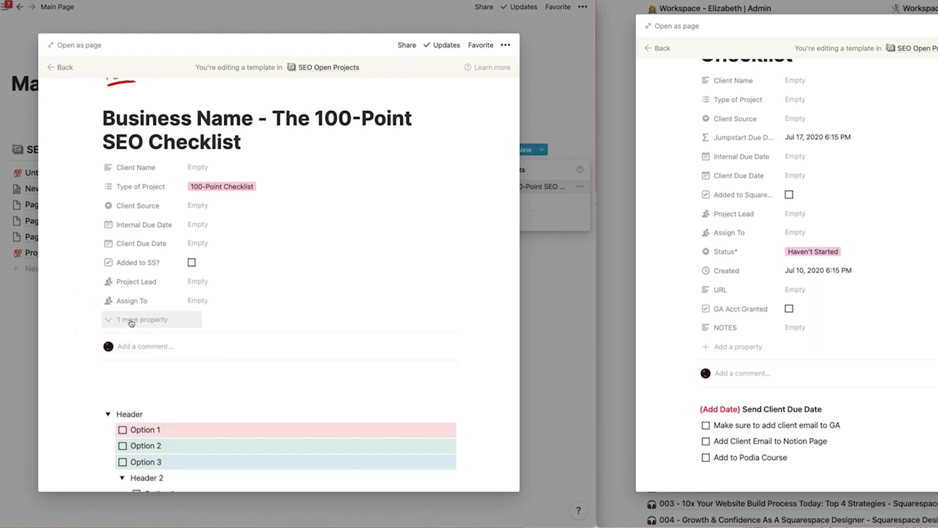
pyautogui.click(131, 322)
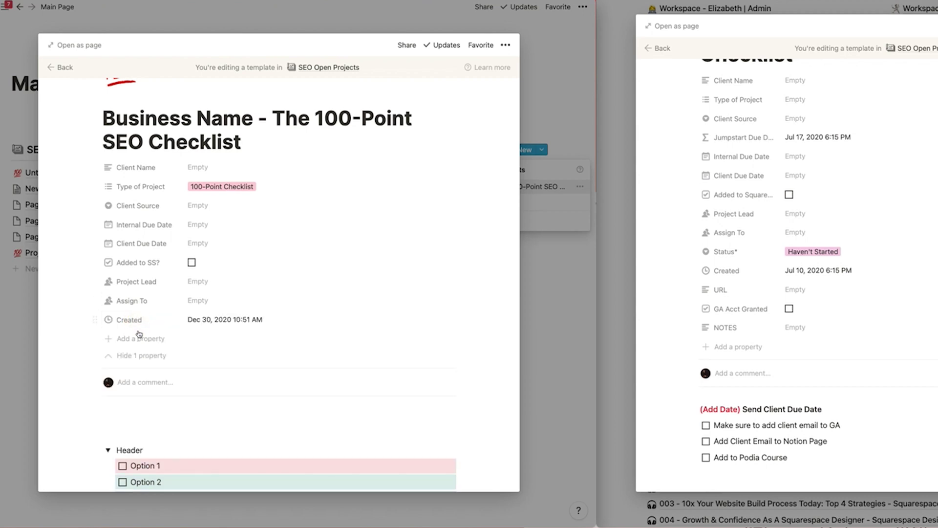
# Add a URL-type property named "URL" to the template below Created
pyautogui.click(140, 340)
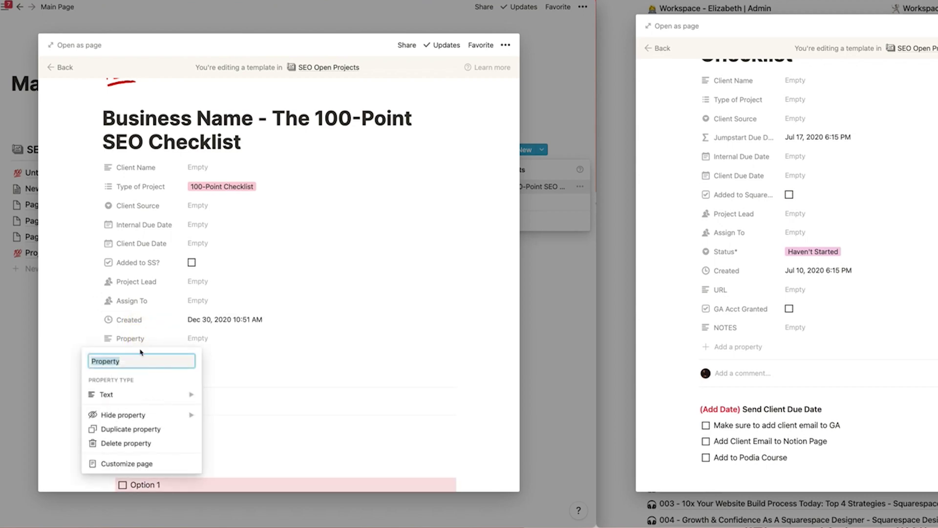
pyautogui.write('Notes')
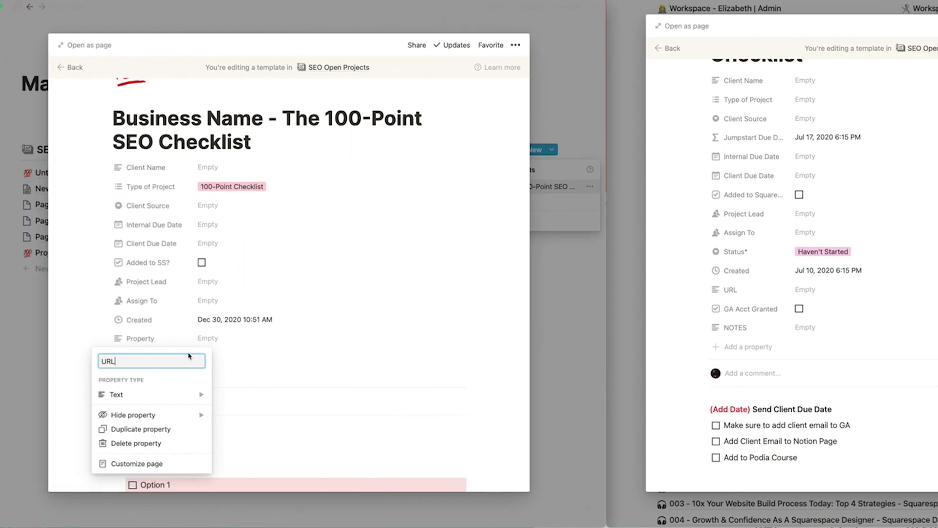
pyautogui.click(117, 395)
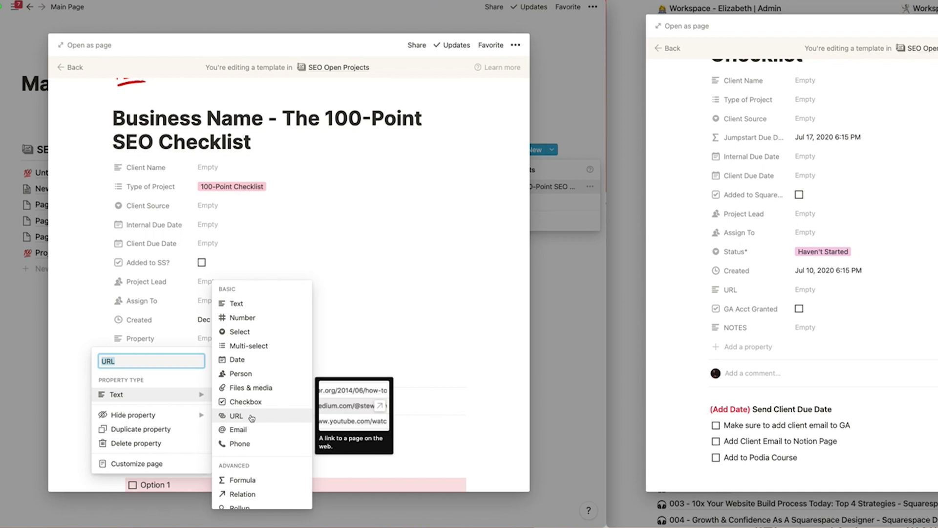
pyautogui.click(251, 416)
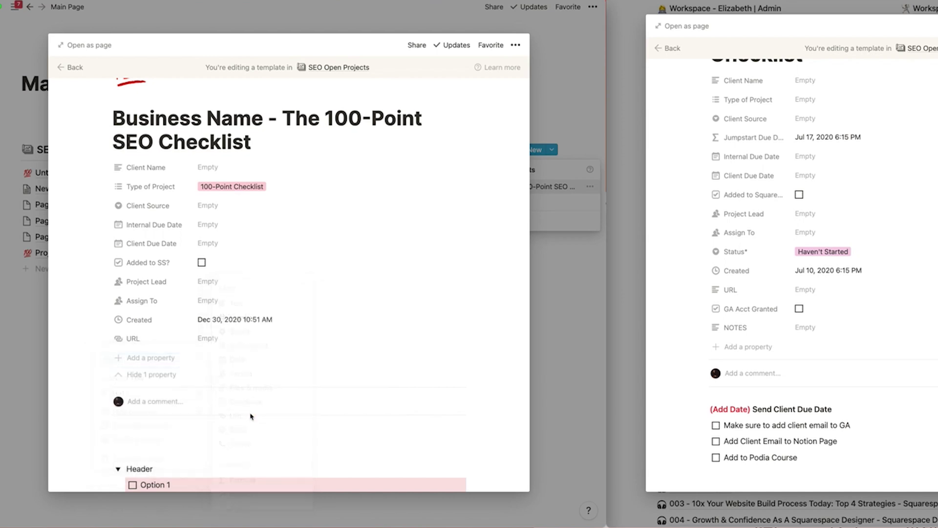
# Enter "website url" as the value of the template's URL property
pyautogui.click(205, 337)
pyautogui.write('website ')
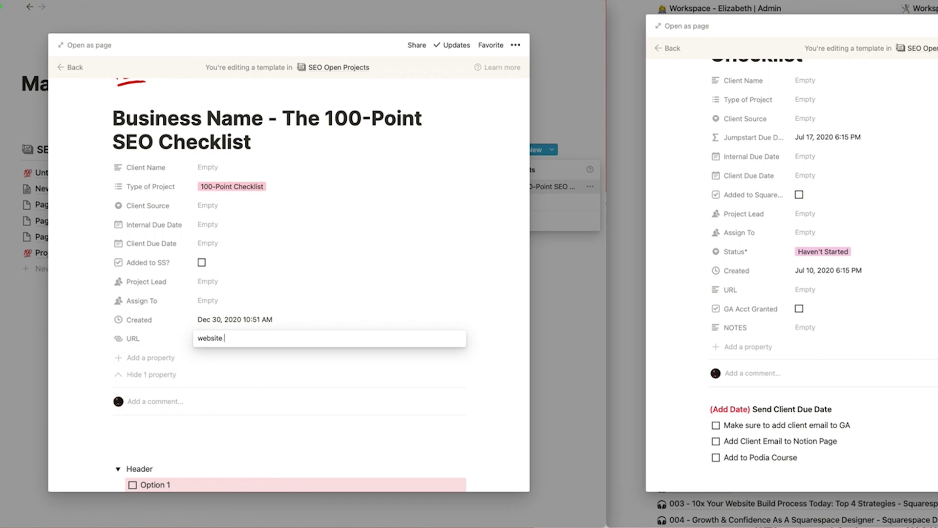
pyautogui.write('url')
pyautogui.press('Tab')
pyautogui.click(219, 344)
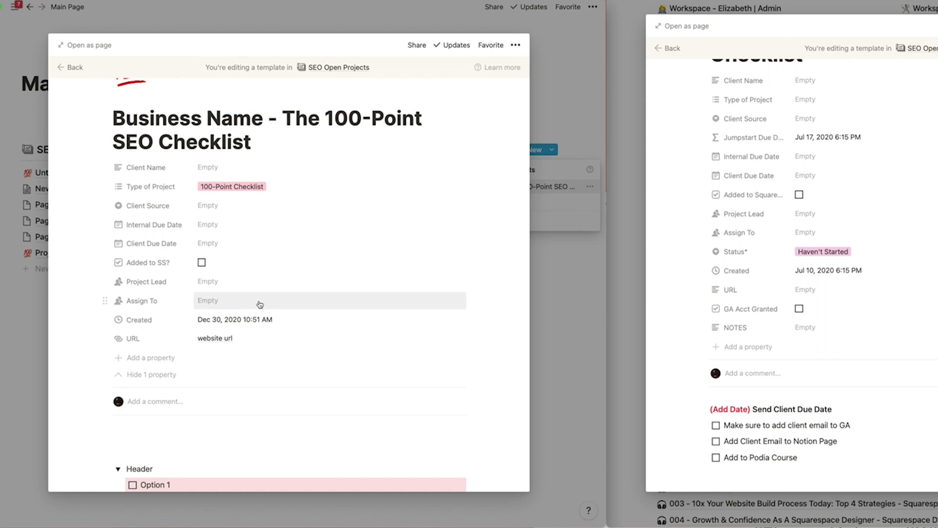
# Assign the first listed person as the template's default Project Lead, leaving Assign To empty
pyautogui.click(215, 302)
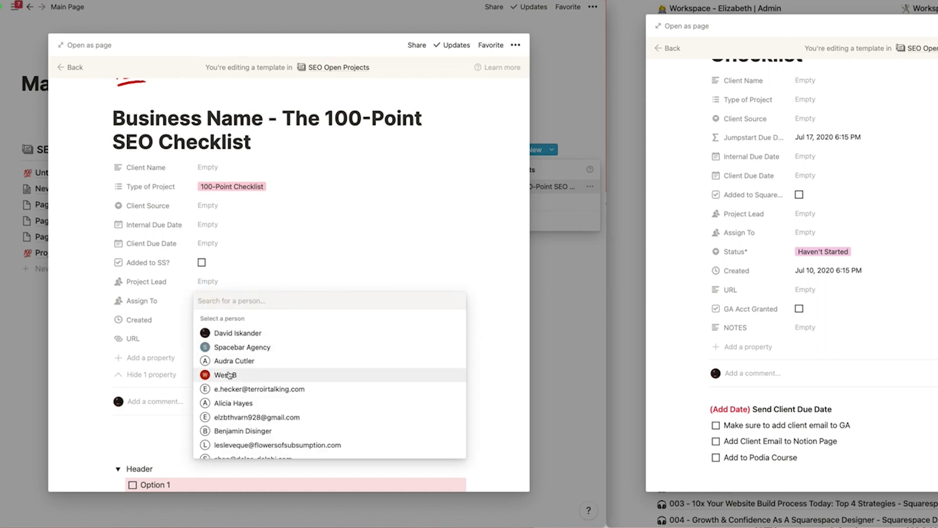
pyautogui.click(246, 282)
pyautogui.click(222, 284)
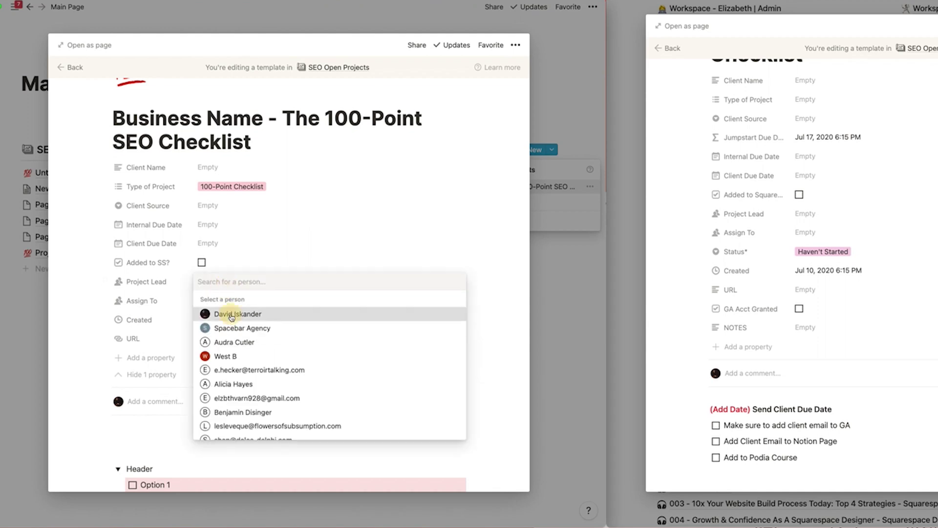
pyautogui.click(227, 313)
pyautogui.click(310, 258)
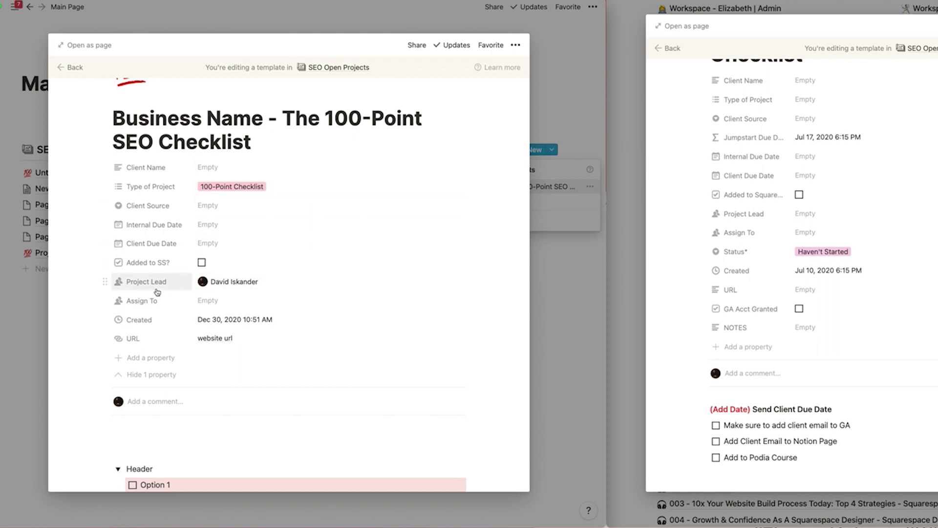
# Create a new SEO Open Projects page from the 100-Point SEO Checklist template, review its properties and contents, and close it
pyautogui.click(548, 293)
pyautogui.click(468, 190)
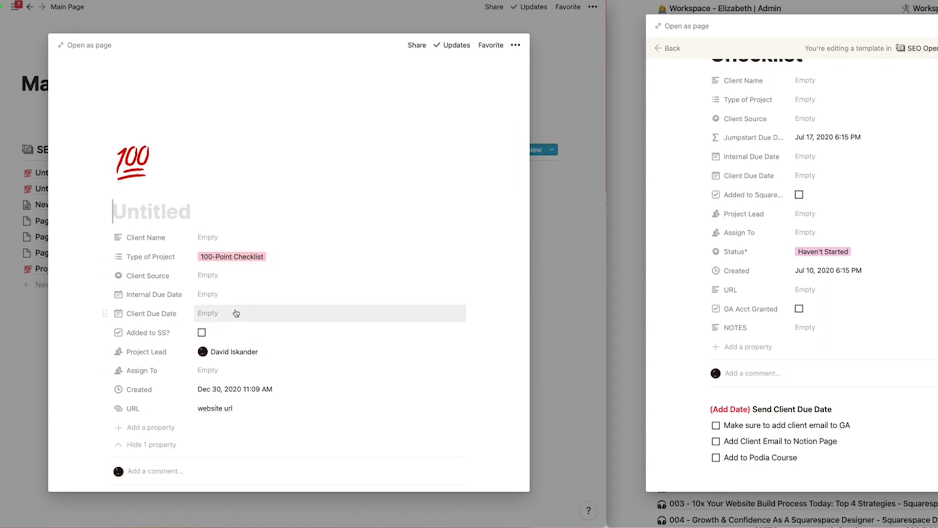
pyautogui.scroll(-2, 236, 313)
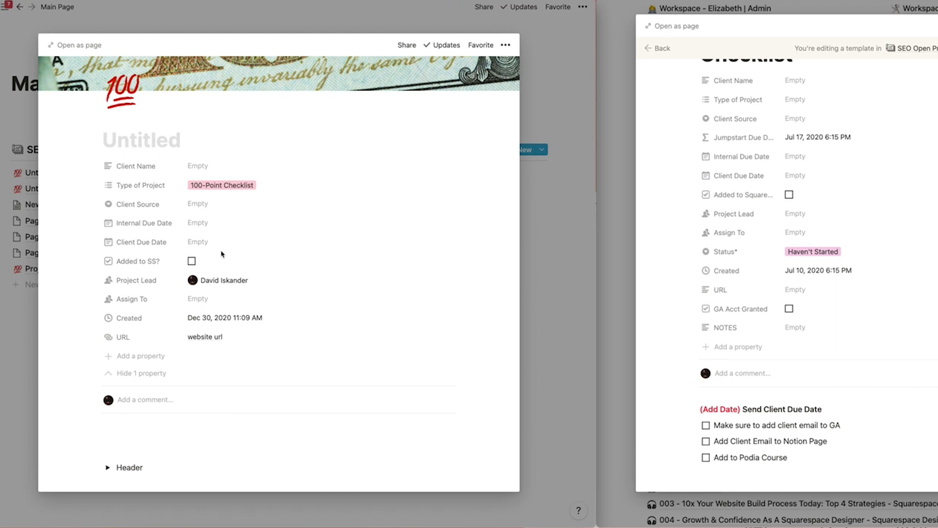
pyautogui.scroll(-5, 227, 331)
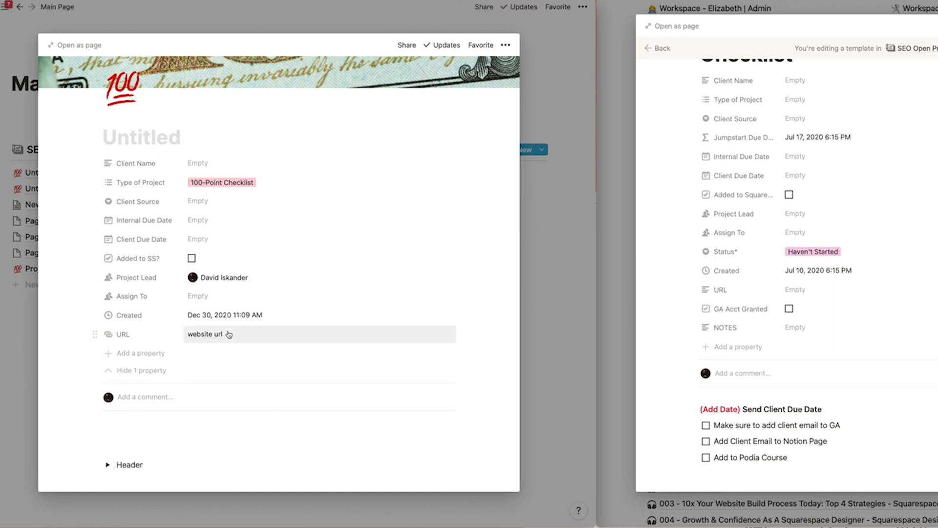
pyautogui.scroll(3, 228, 331)
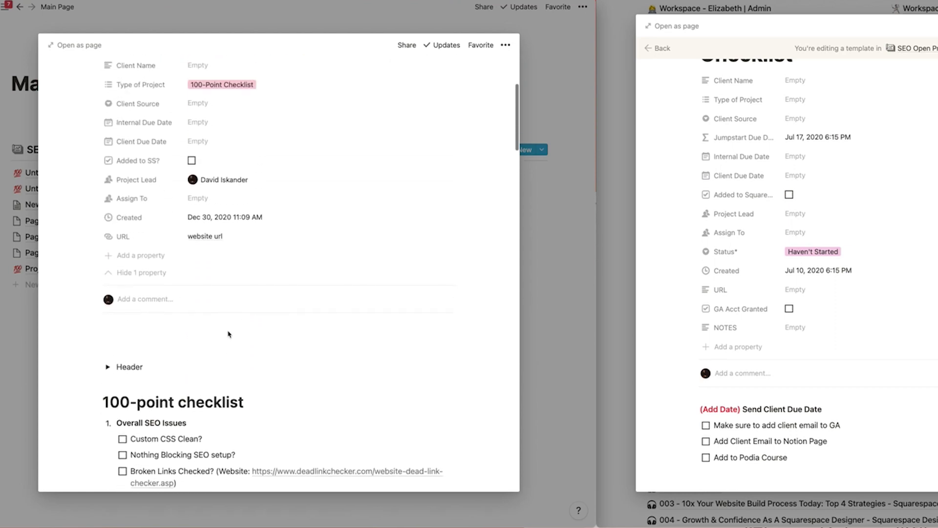
pyautogui.click(549, 238)
# Reopen the 100-Point SEO Checklist template for editing and clear its URL property's value
pyautogui.click(542, 149)
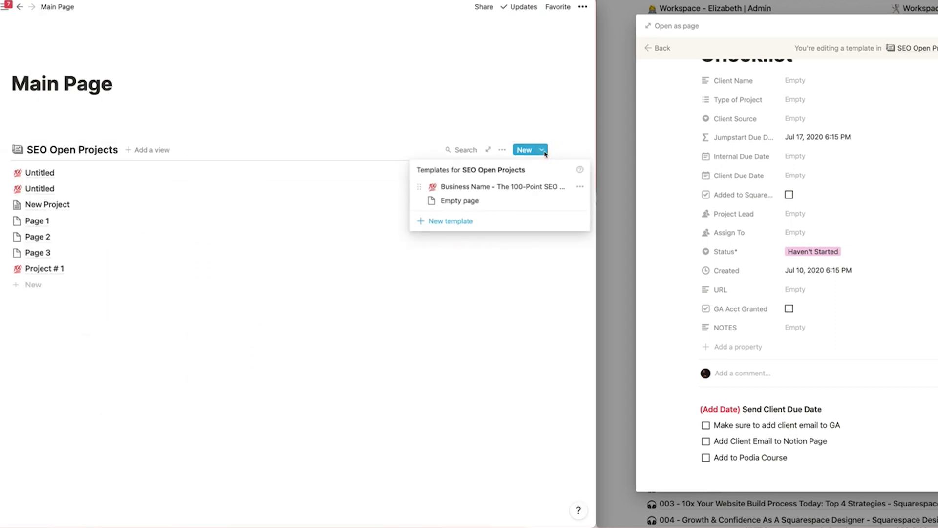
pyautogui.click(582, 188)
pyautogui.click(502, 174)
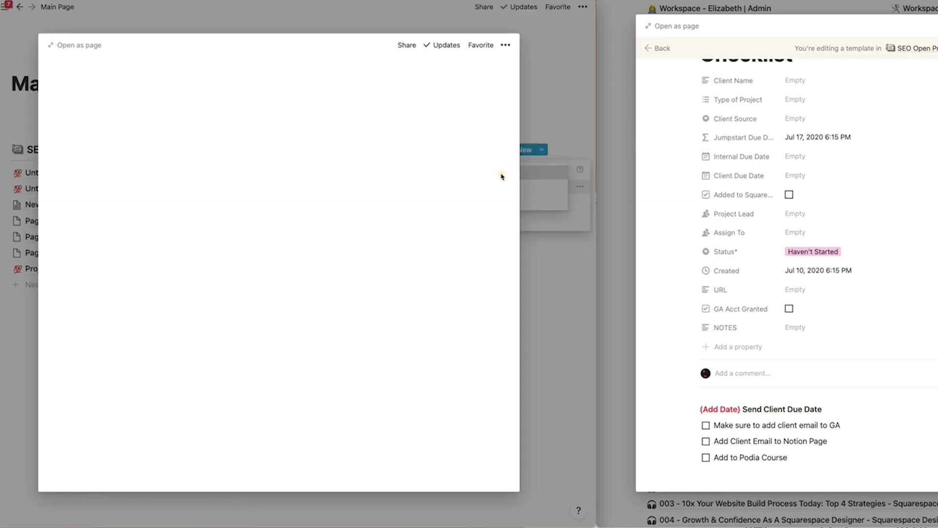
pyautogui.scroll(-3, 272, 323)
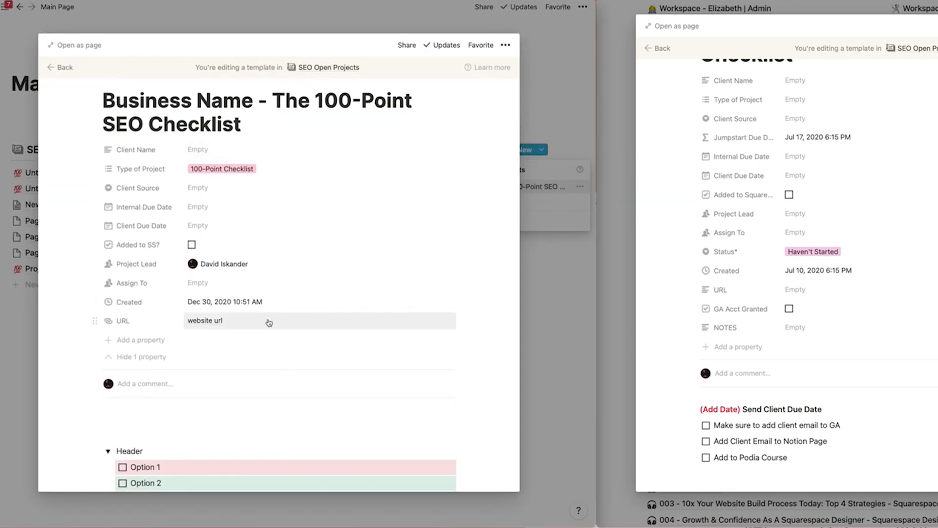
pyautogui.click(268, 322)
pyautogui.press('super+a')
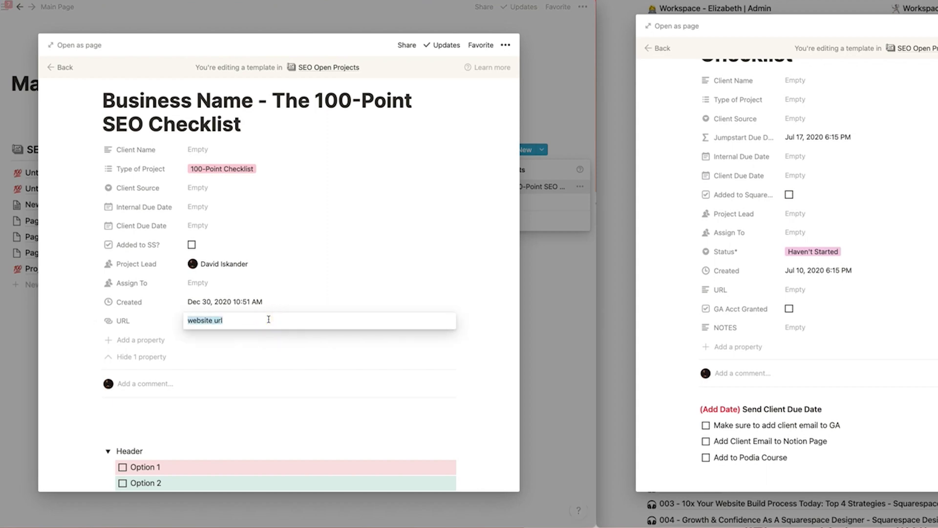
pyautogui.press('BackSpace')
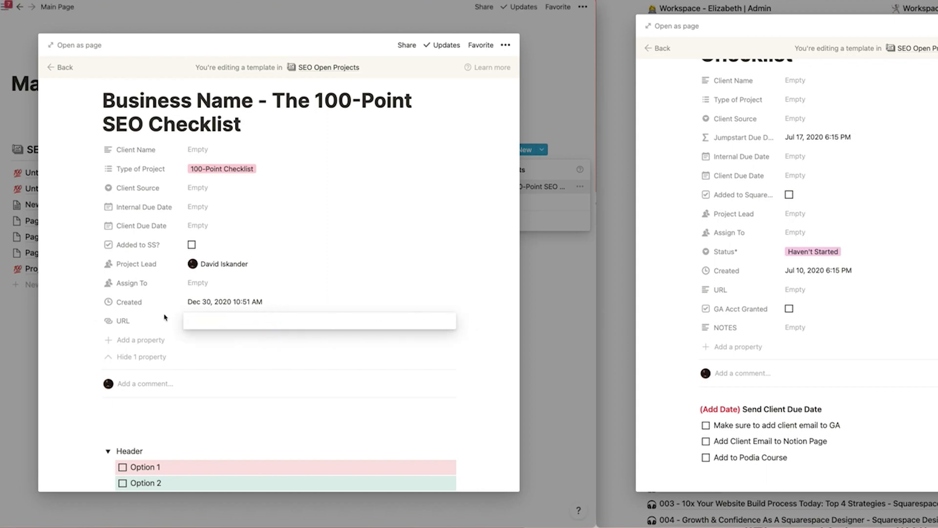
# Change the template's URL property type to Text
pyautogui.click(131, 321)
pyautogui.click(123, 321)
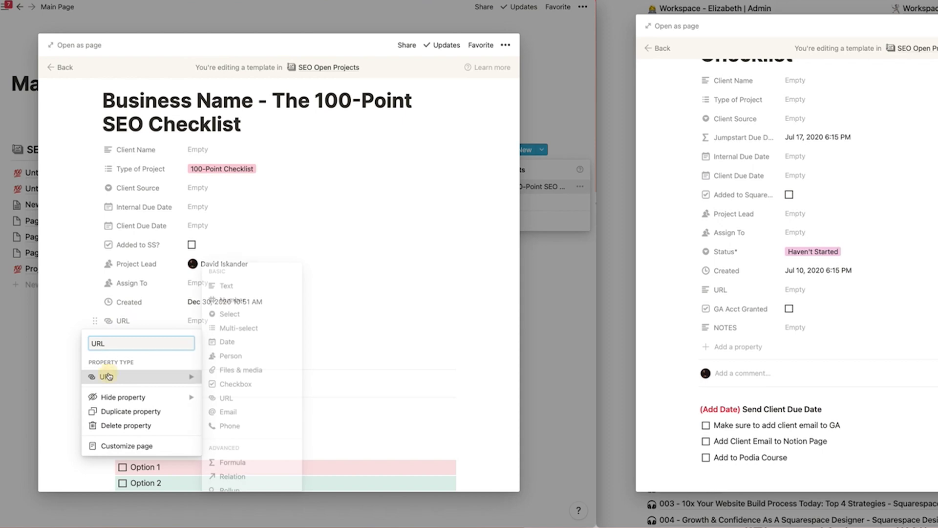
pyautogui.click(235, 287)
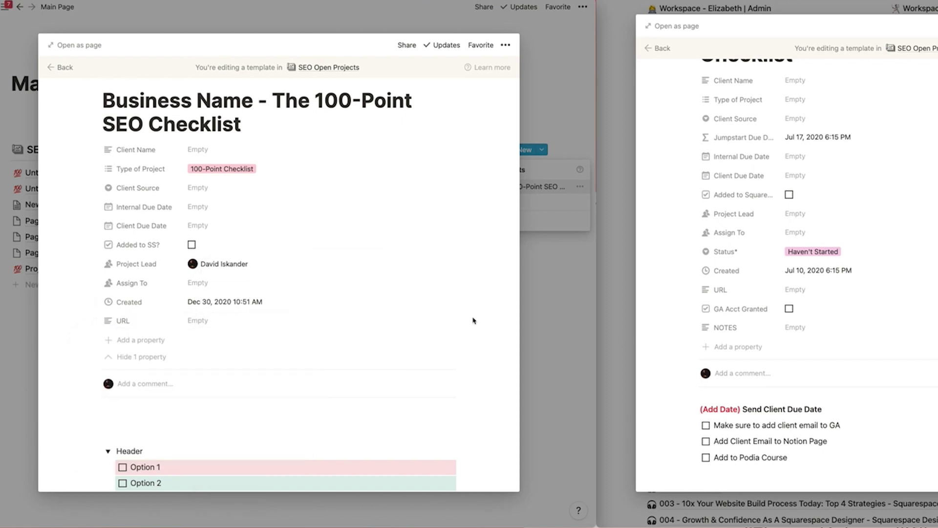
# Add a Checkbox property named "GA Granted?" and a Text property named "Notes" below URL
pyautogui.click(148, 339)
pyautogui.write('Notes')
pyautogui.click(287, 372)
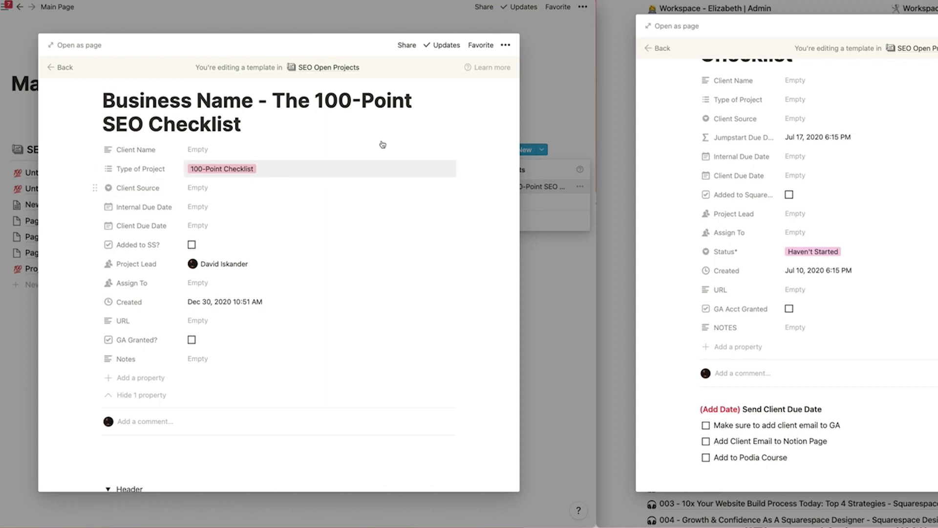
# Close the edited template and the reference template, returning to both project lists
pyautogui.click(538, 274)
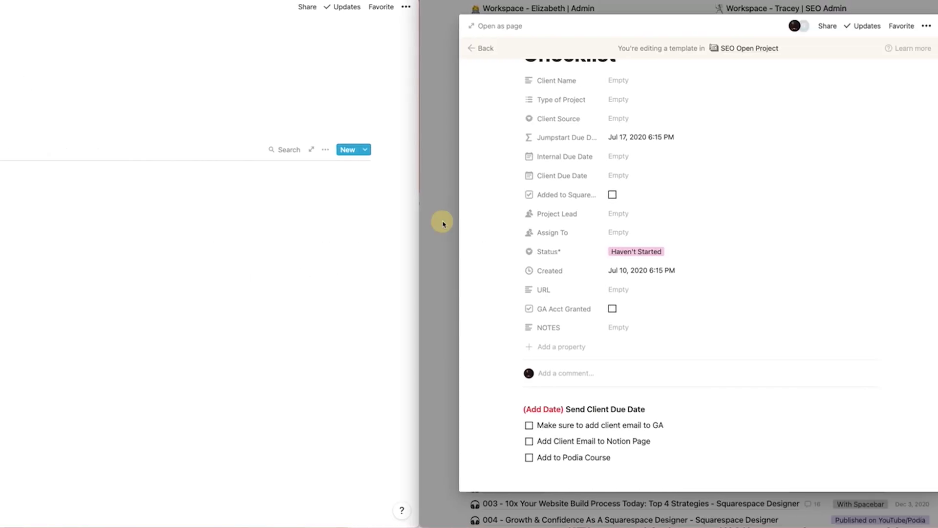
pyautogui.click(443, 225)
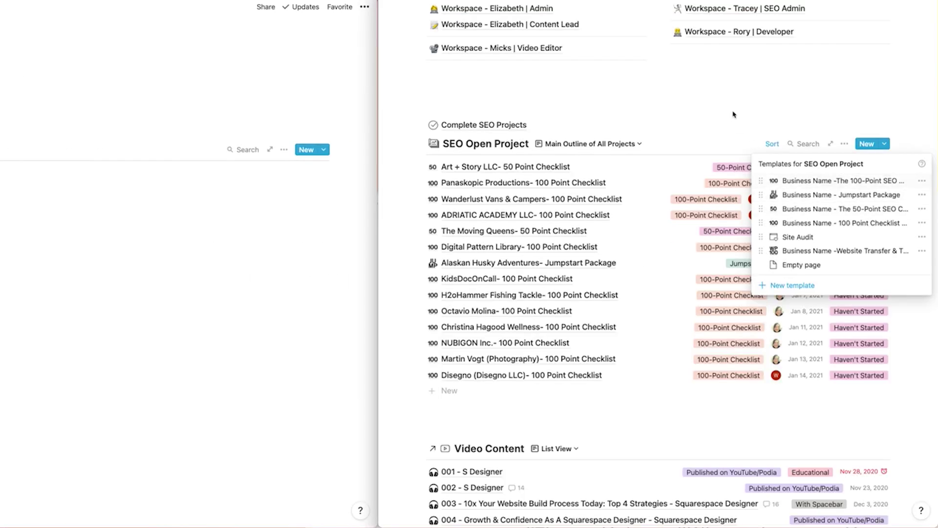
pyautogui.click(775, 113)
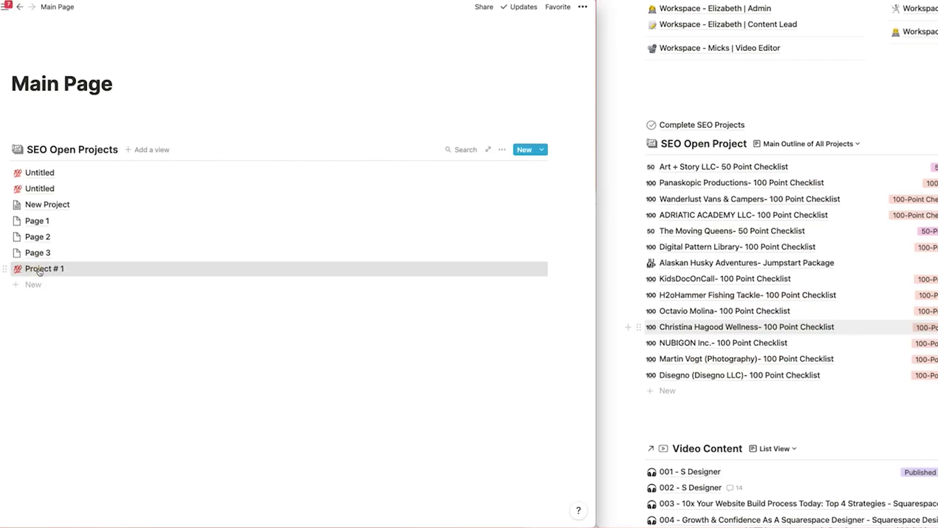
# Open Project # 1 from the SEO Open Projects list and set its Type of Project to 100-Point Checklist
pyautogui.click(37, 268)
pyautogui.scroll(-3, 207, 249)
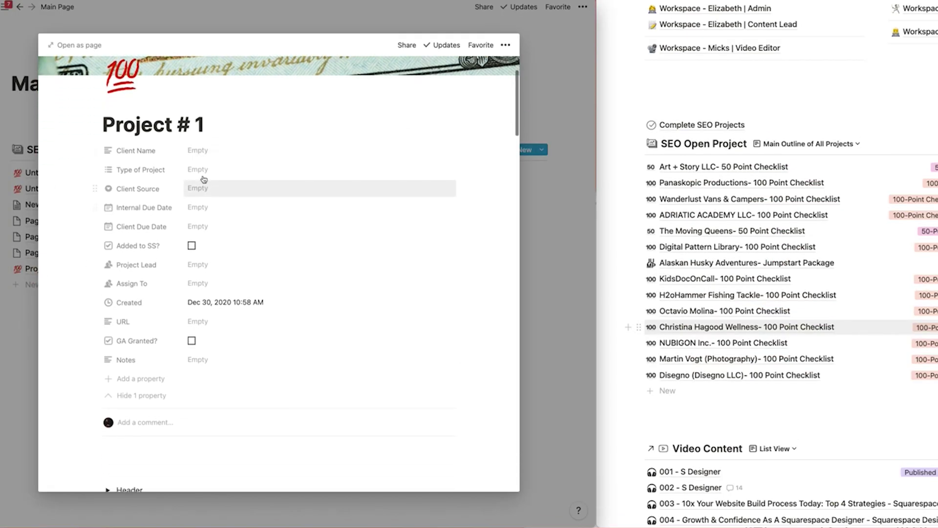
pyautogui.click(196, 169)
pyautogui.click(231, 202)
pyautogui.click(247, 147)
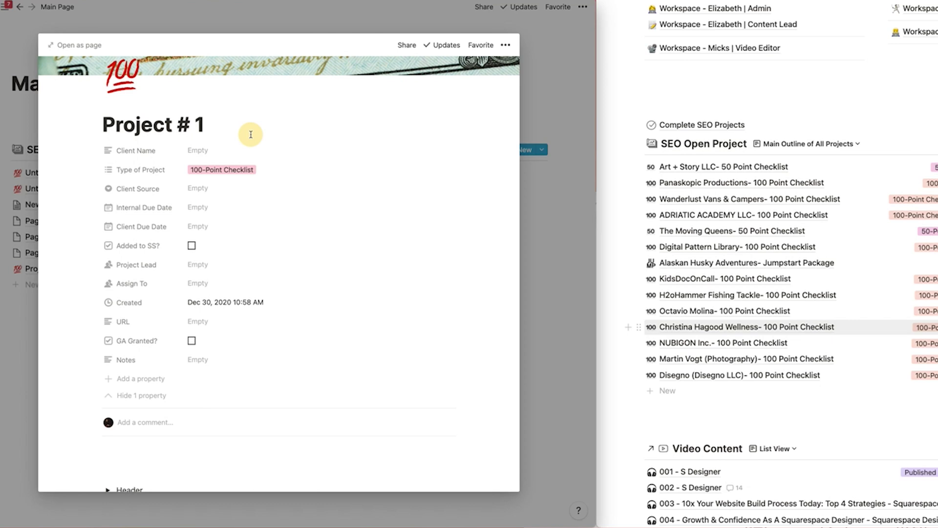
# Fill in the client, people, Spacebar Website source, Dec 9, 2020 and Jan 7, 2021 due dates, both checkboxes and URL spacebaragency.com, closing the project
pyautogui.click(201, 189)
pyautogui.click(222, 216)
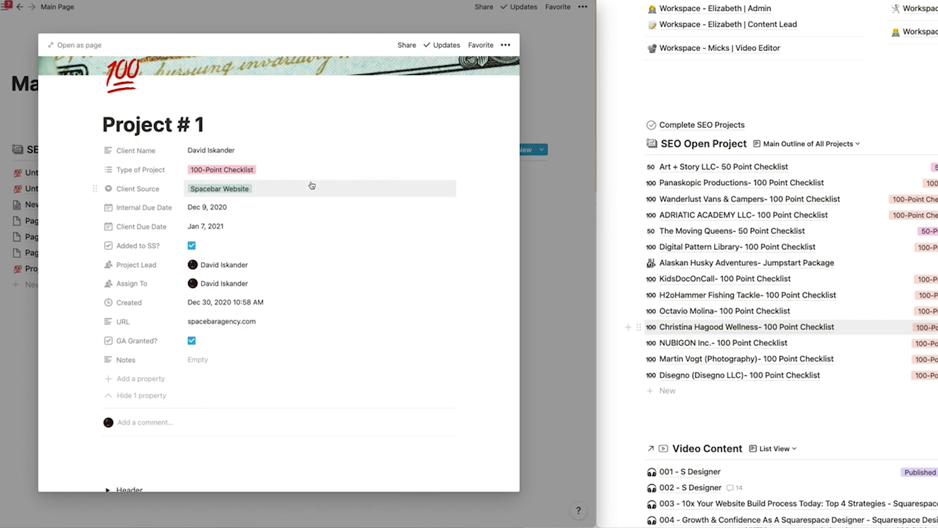
pyautogui.click(571, 244)
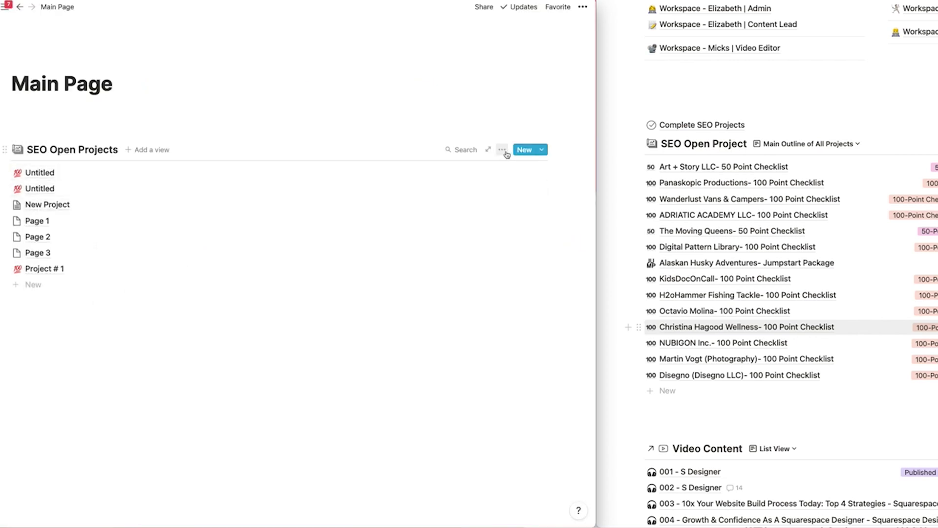
# Show the Assign To, Client Due Date and Type of Project properties in the SEO Open Projects list view
pyautogui.click(503, 151)
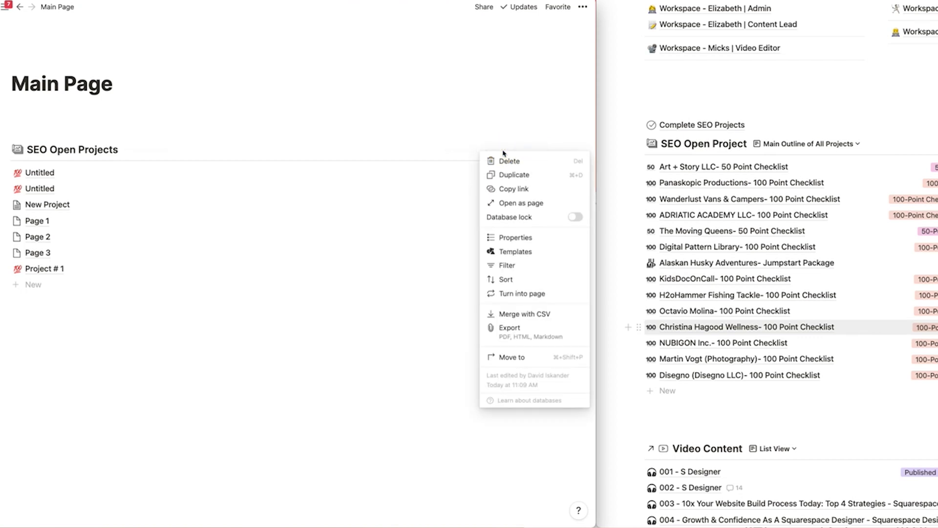
pyautogui.click(512, 238)
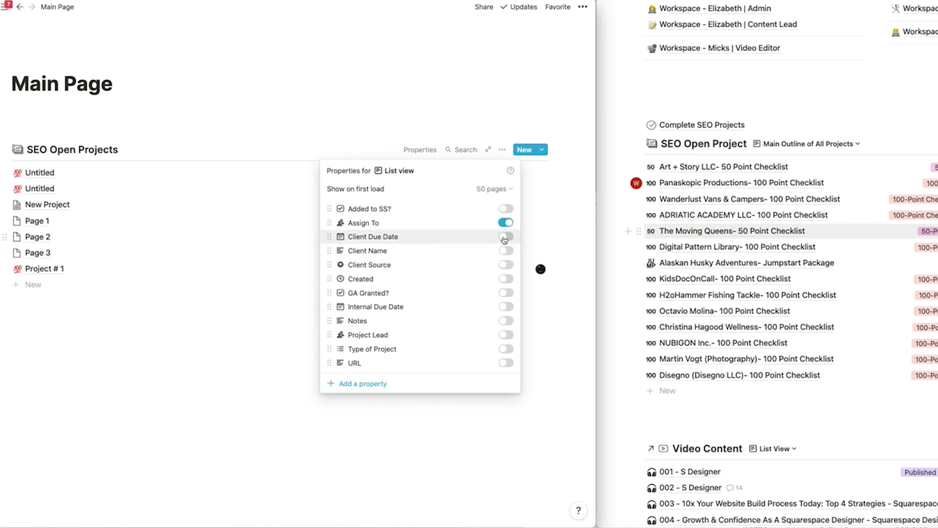
pyautogui.click(506, 237)
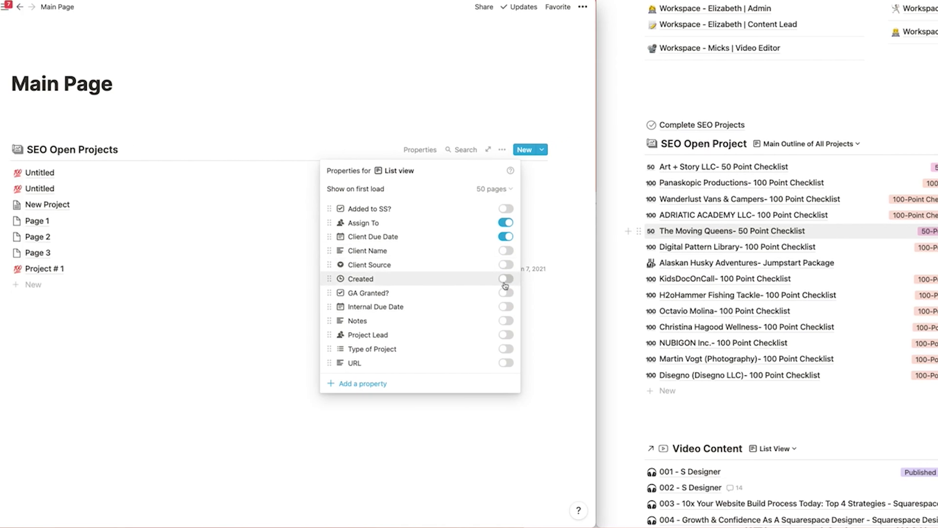
pyautogui.click(505, 350)
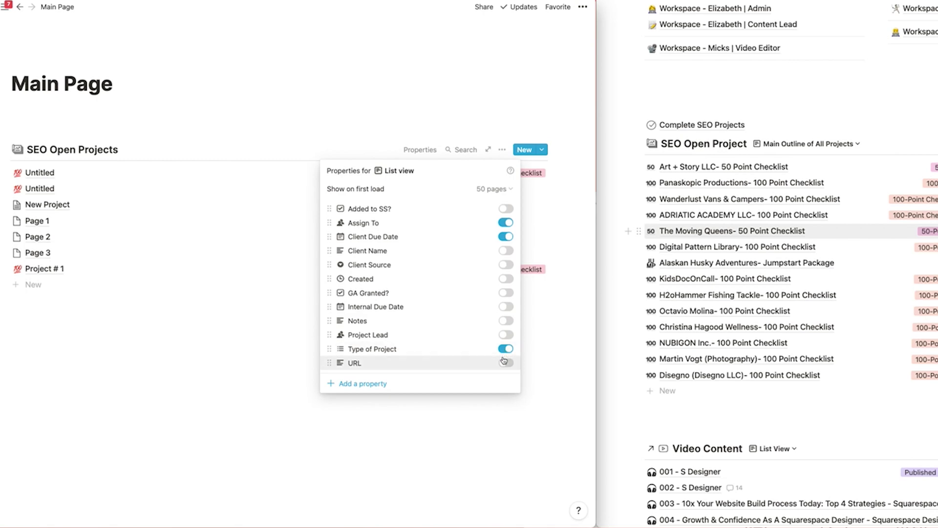
pyautogui.click(562, 215)
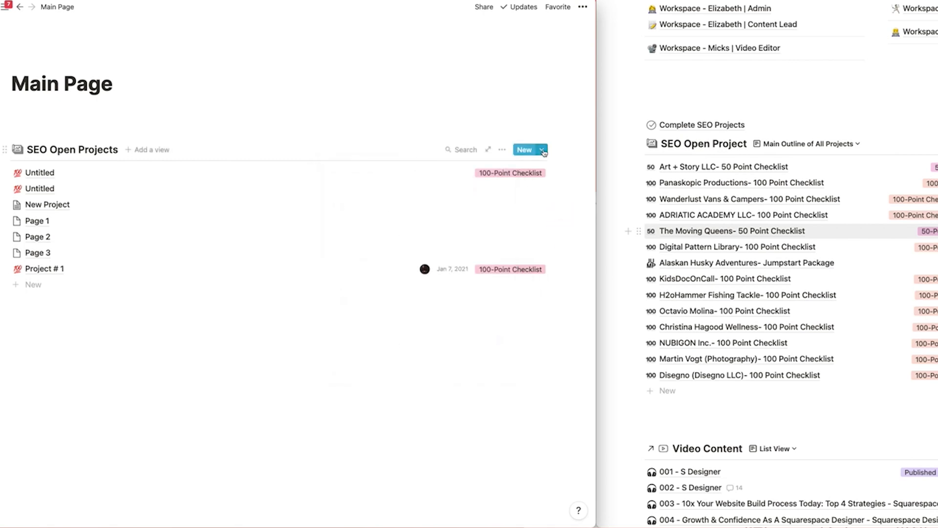
# Open the 100-Point SEO Checklist template for editing and add a Select property named "Status"
pyautogui.click(542, 150)
pyautogui.click(580, 186)
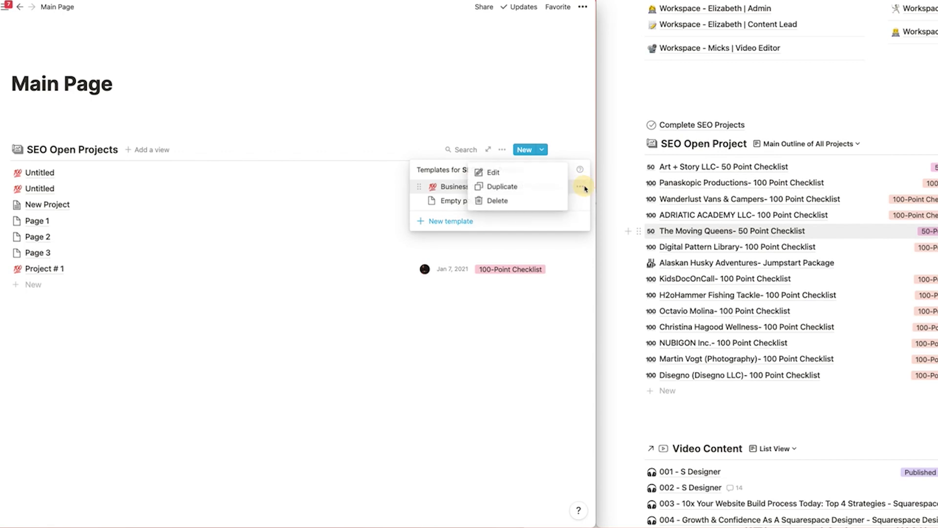
pyautogui.click(493, 172)
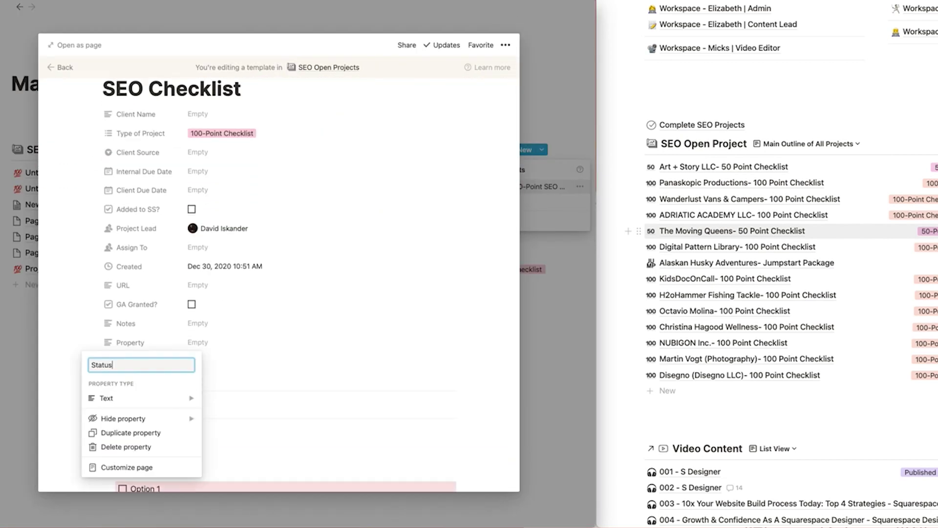
pyautogui.click(149, 398)
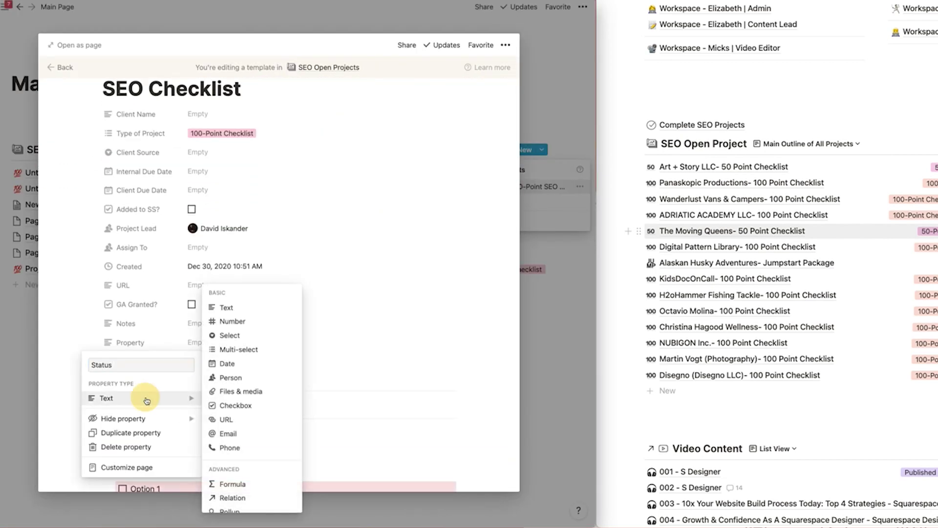
pyautogui.click(240, 338)
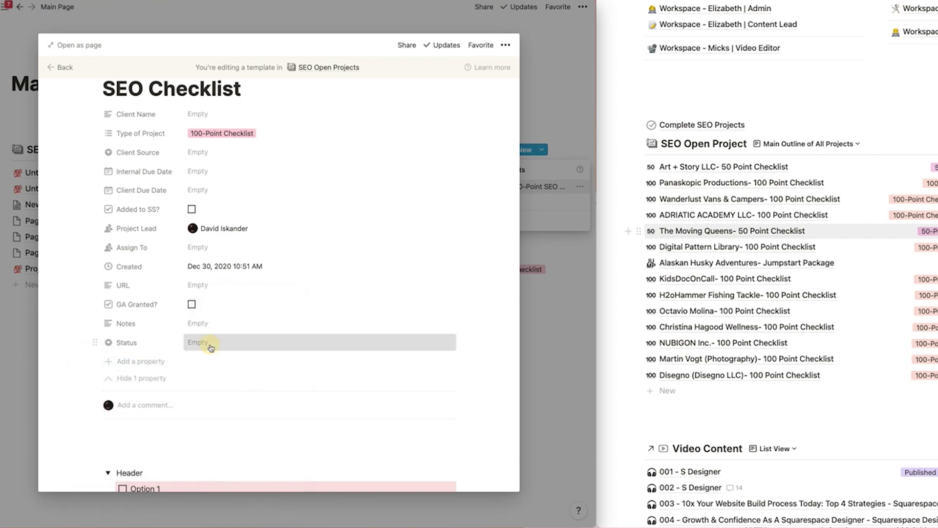
# Create the Status options Haven't Started, Started and Finished, keeping Haven't Started as the template's value
pyautogui.click(210, 346)
pyautogui.write('Hav')
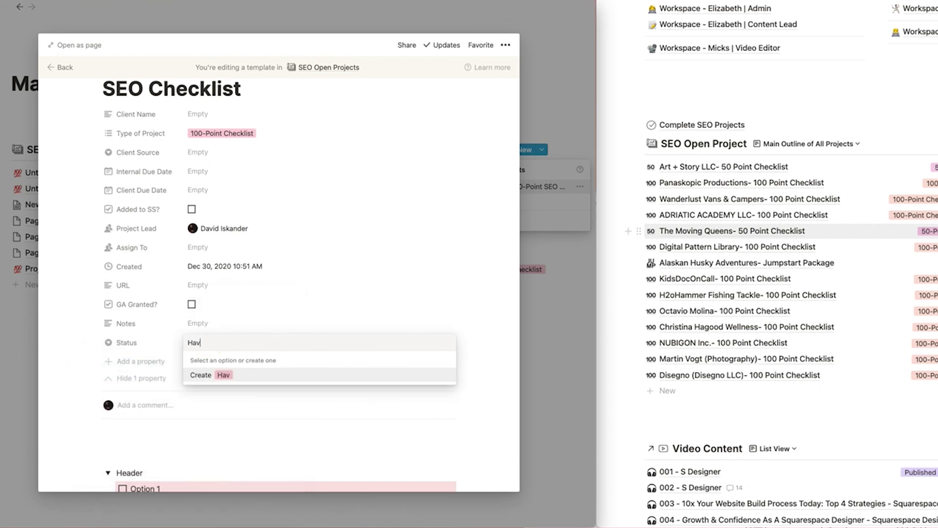
pyautogui.write("en't Started")
pyautogui.press('Return')
pyautogui.click(217, 342)
pyautogui.write('Started')
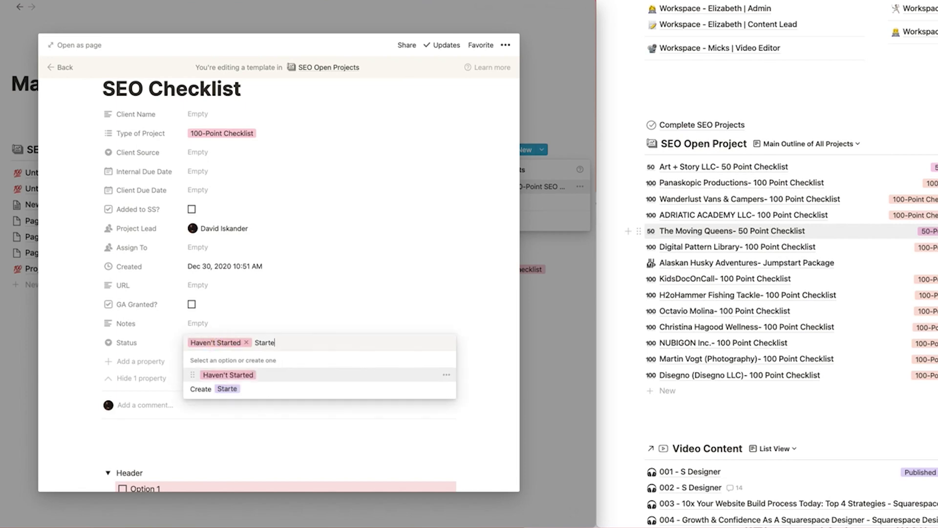
pyautogui.press('Return')
pyautogui.click(217, 342)
pyautogui.write('Finished')
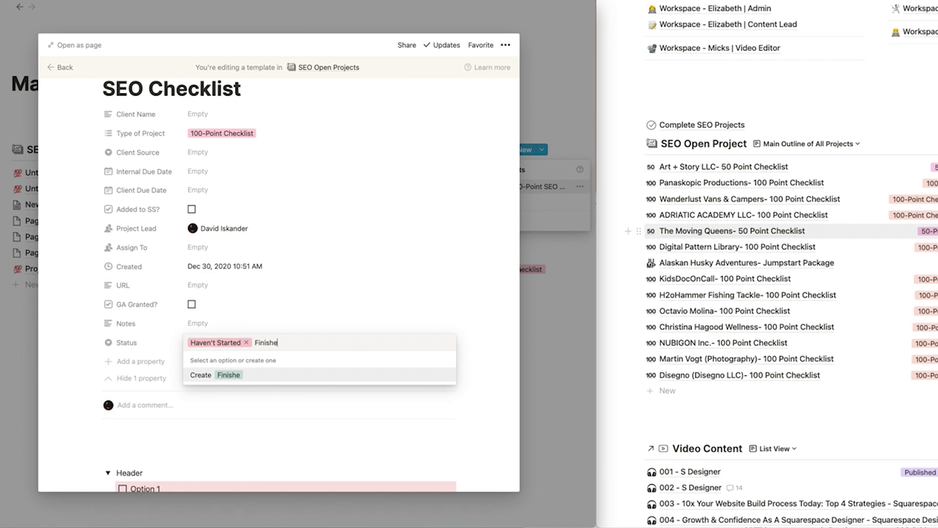
pyautogui.press('Return')
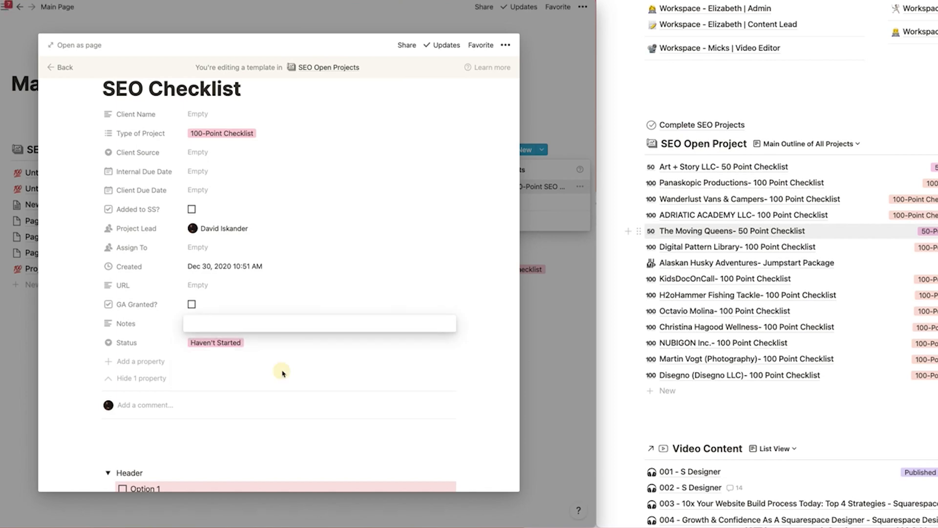
# Move the Status property directly below Client Name in the template and close it
pyautogui.click(283, 371)
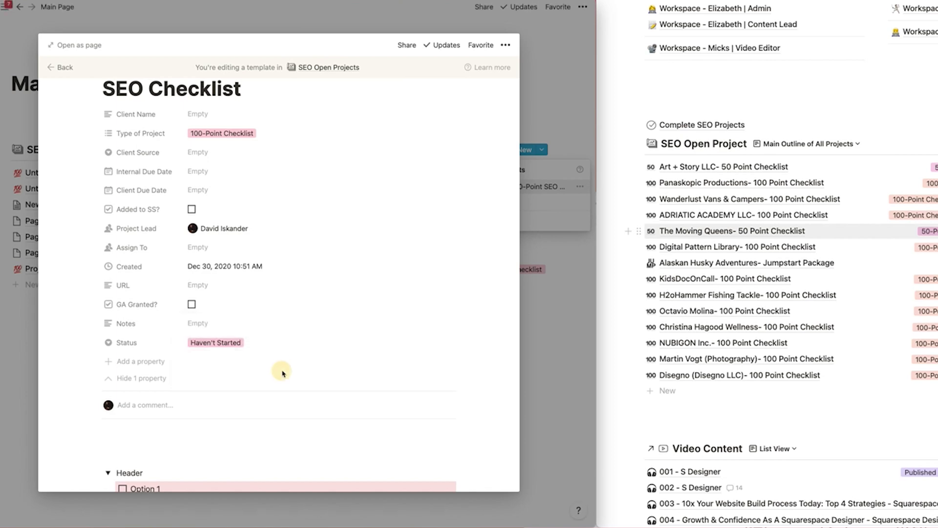
pyautogui.moveTo(93, 341); pyautogui.dragTo(111, 130)
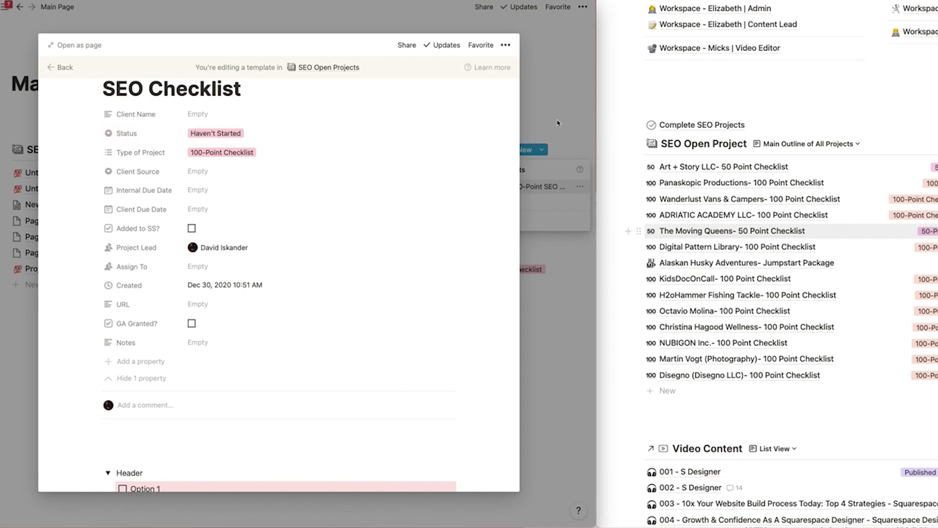
pyautogui.click(560, 168)
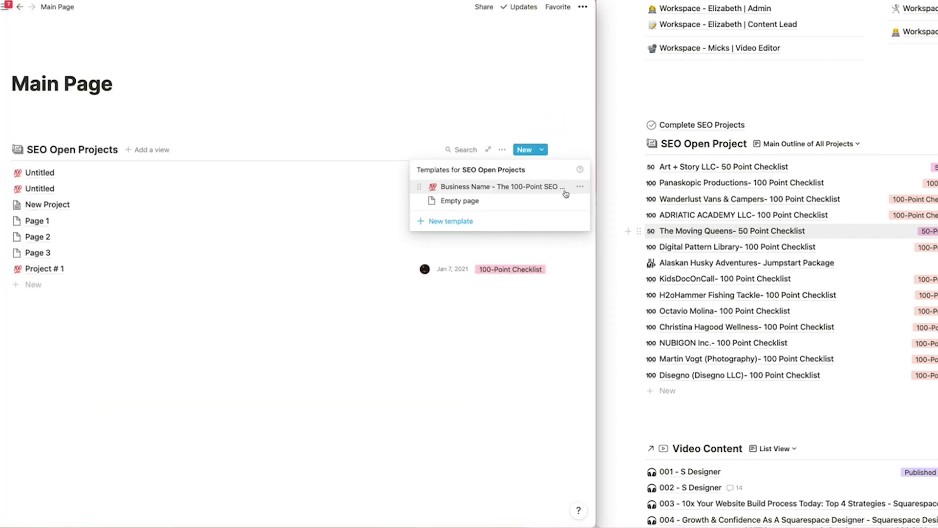
# Reopen the 100-Point SEO Checklist template to review its properties and checklist sections, and close it
pyautogui.click(580, 186)
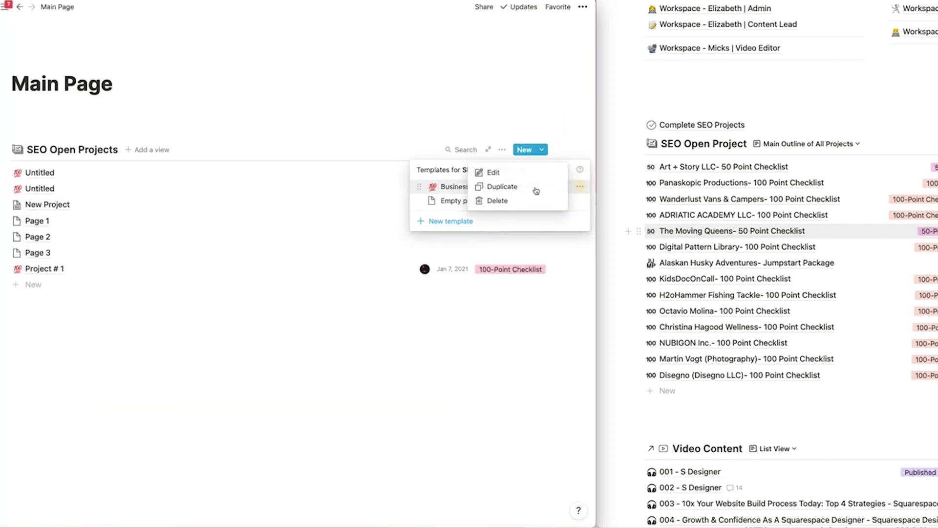
pyautogui.click(512, 173)
pyautogui.scroll(-5, 117, 244)
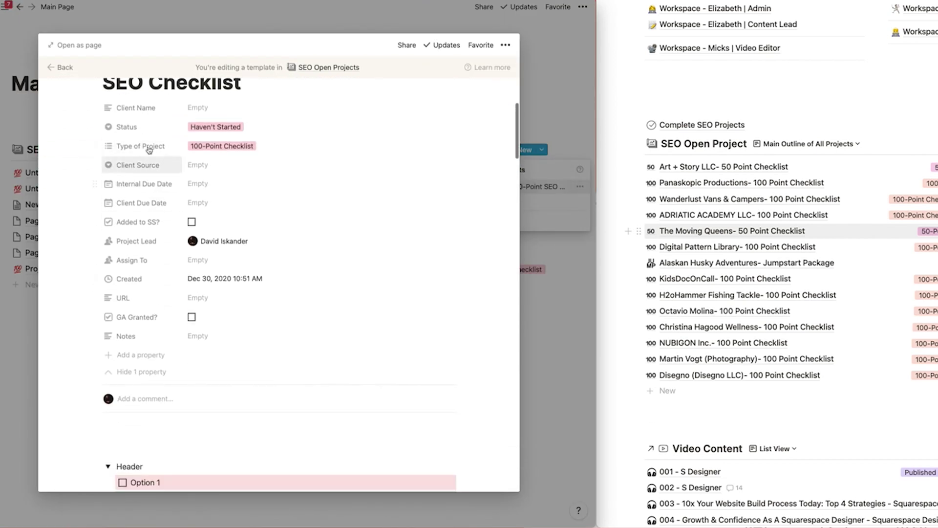
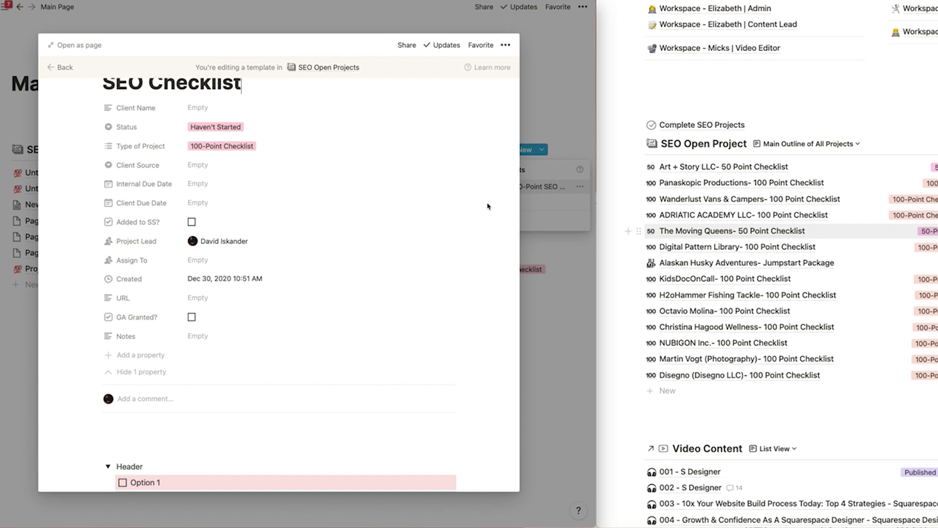
pyautogui.scroll(-10, 135, 417)
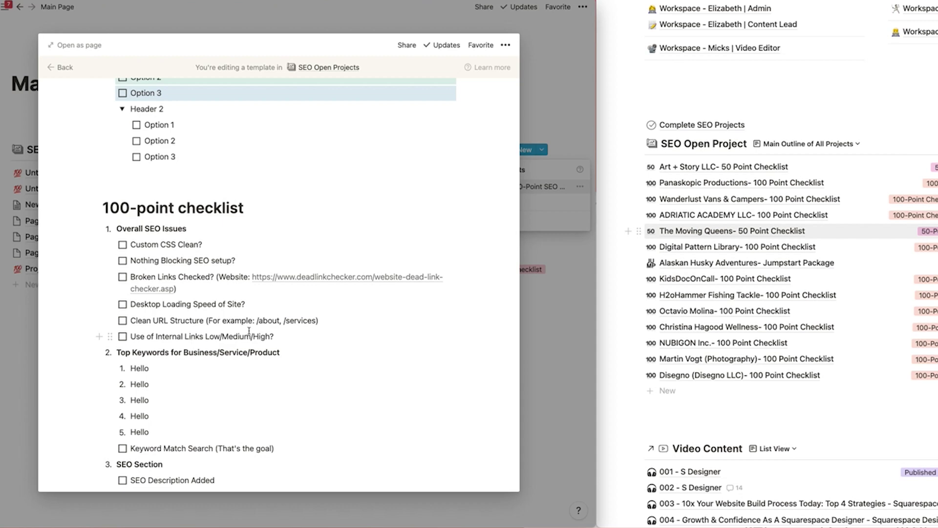
pyautogui.scroll(1, 250, 331)
pyautogui.click(542, 313)
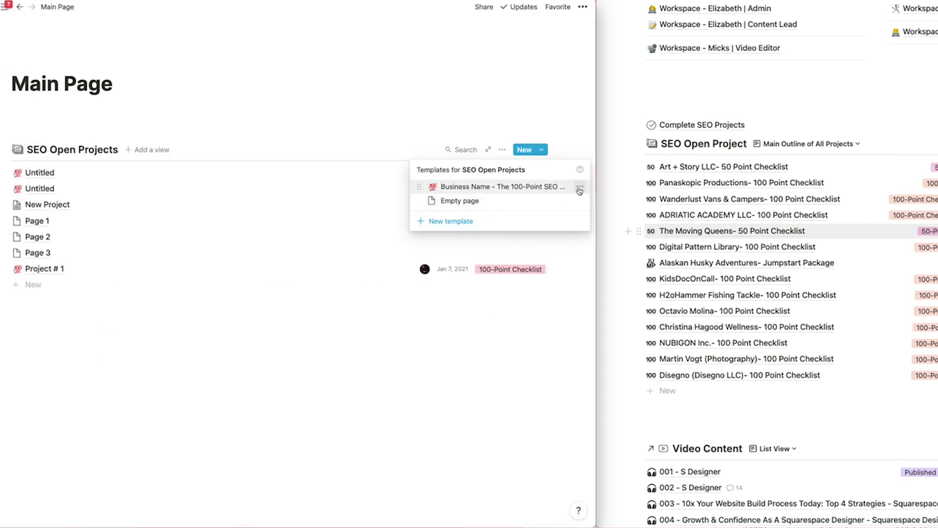
pyautogui.click(462, 93)
# Show Status in the SEO Open Projects list view and move Type of Project ahead of Assign To
pyautogui.click(502, 149)
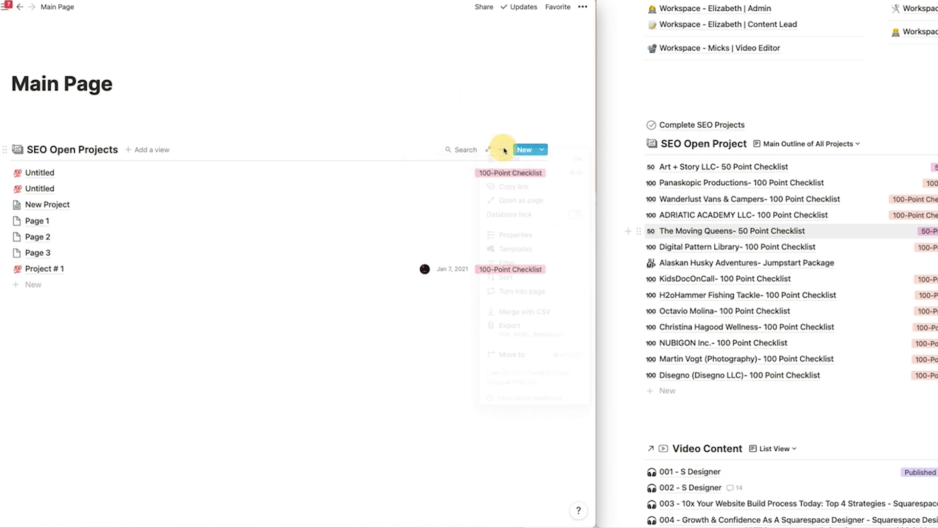
pyautogui.click(505, 232)
pyautogui.click(506, 237)
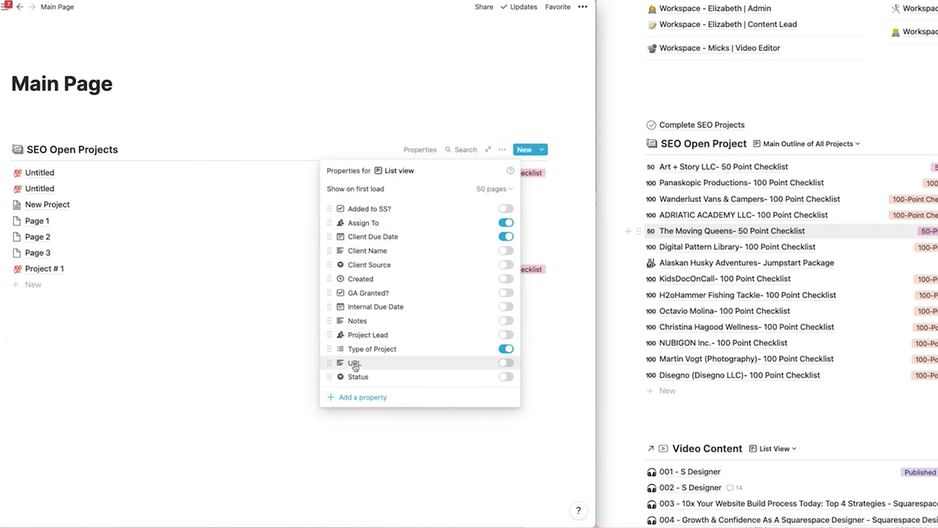
pyautogui.click(506, 377)
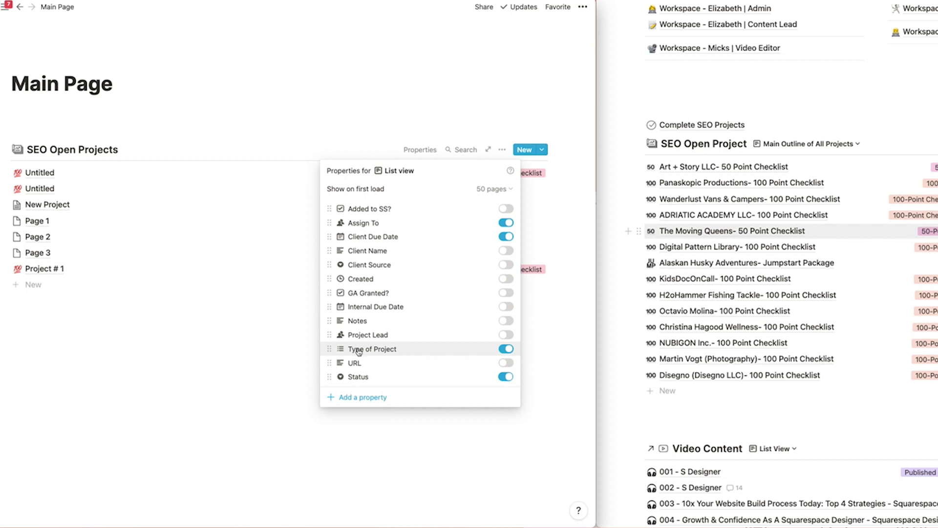
pyautogui.moveTo(330, 348); pyautogui.dragTo(330, 226)
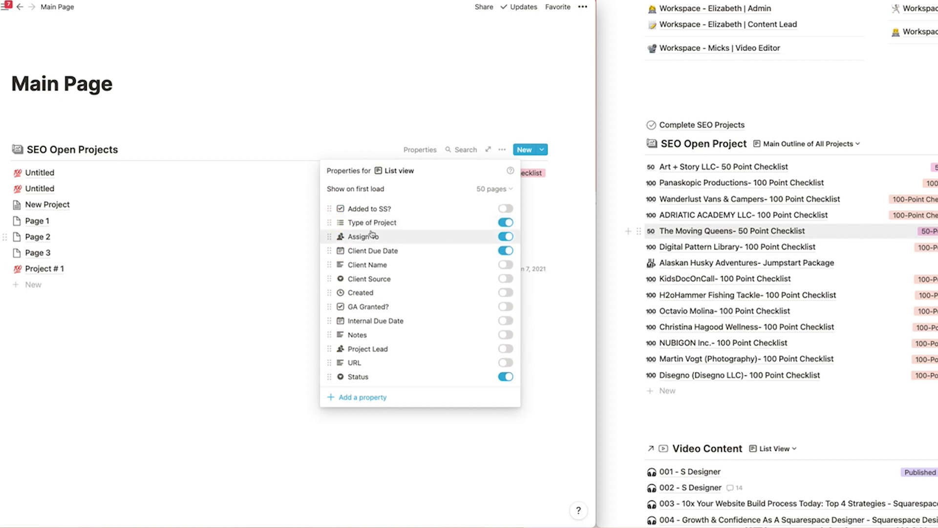
pyautogui.click(570, 223)
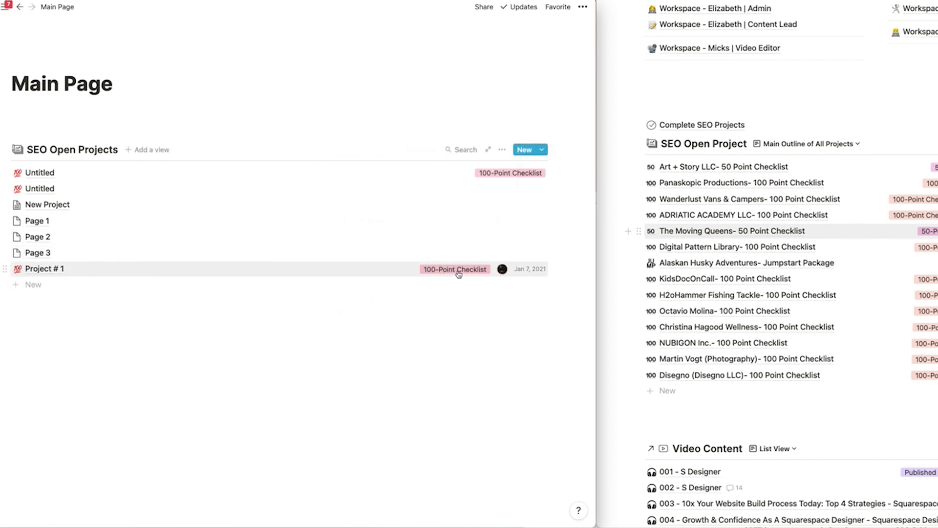
# Open Project # 1, set its Status to Finished and return to the project list
pyautogui.click(524, 268)
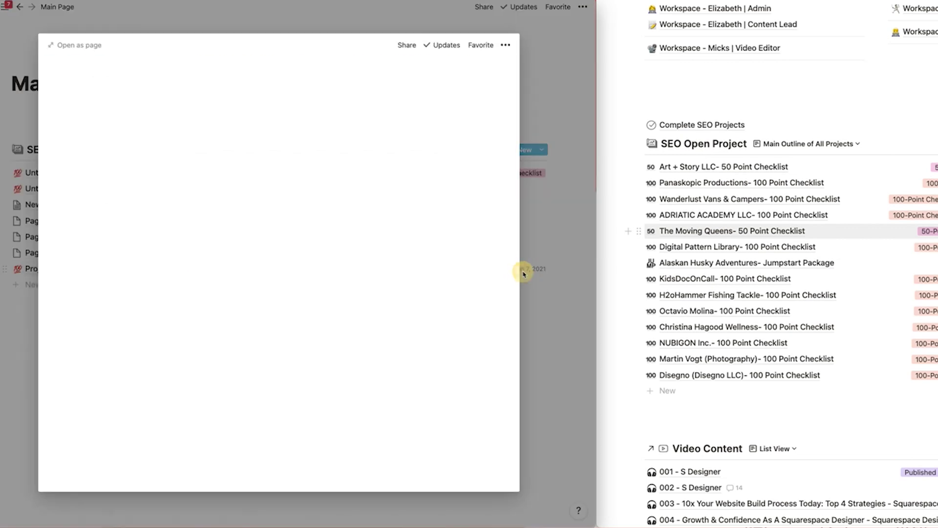
pyautogui.scroll(-2, 234, 224)
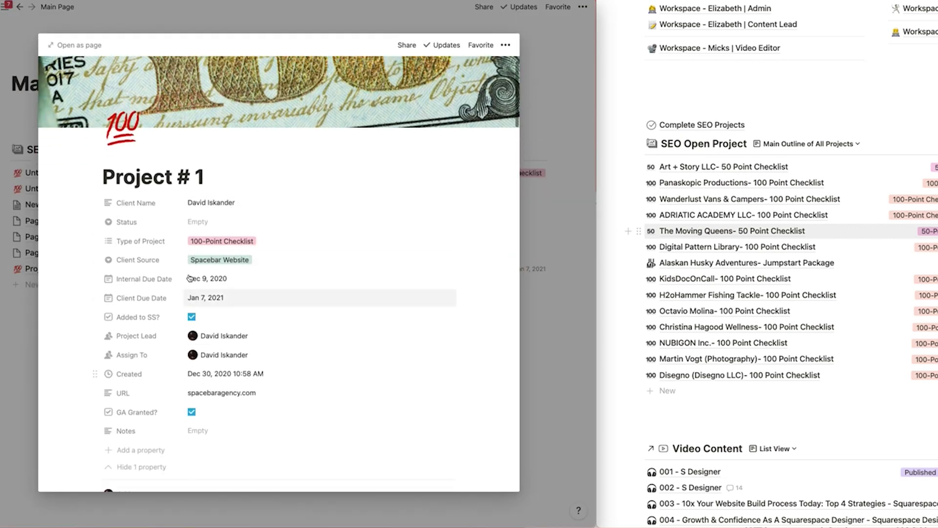
pyautogui.click(210, 222)
pyautogui.click(212, 265)
pyautogui.press('Escape')
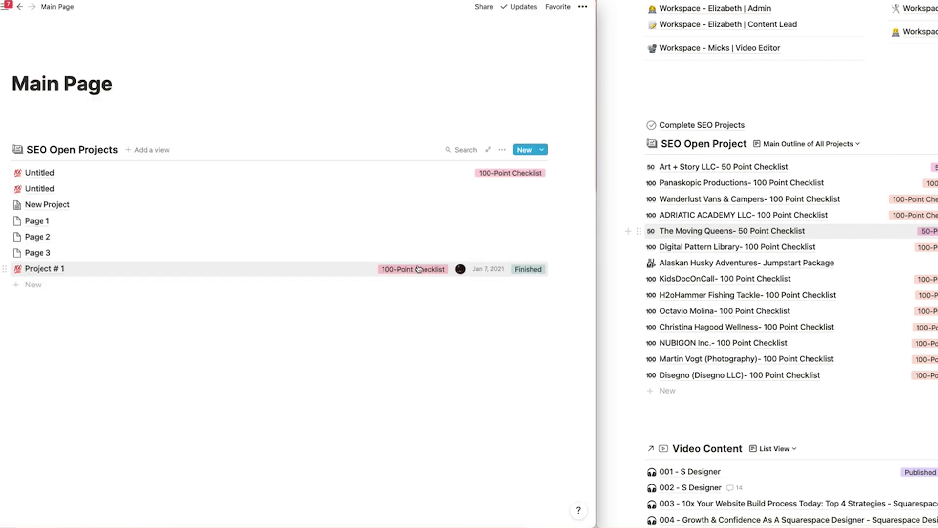
# Rename Project # 1 to the client's first name followed by "- 100-Point SEO Checklist" and return to the list
pyautogui.click(65, 269)
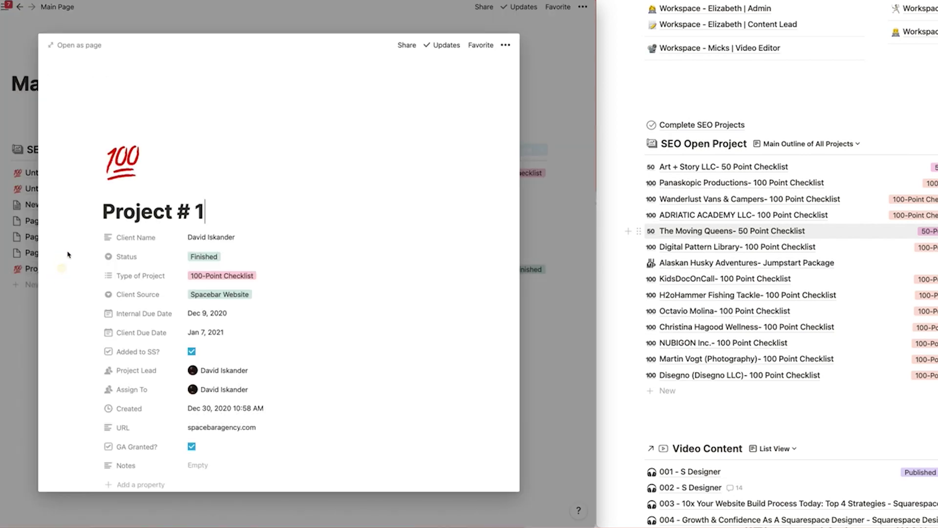
pyautogui.click(171, 211)
pyautogui.press('super+a')
pyautogui.write('D')
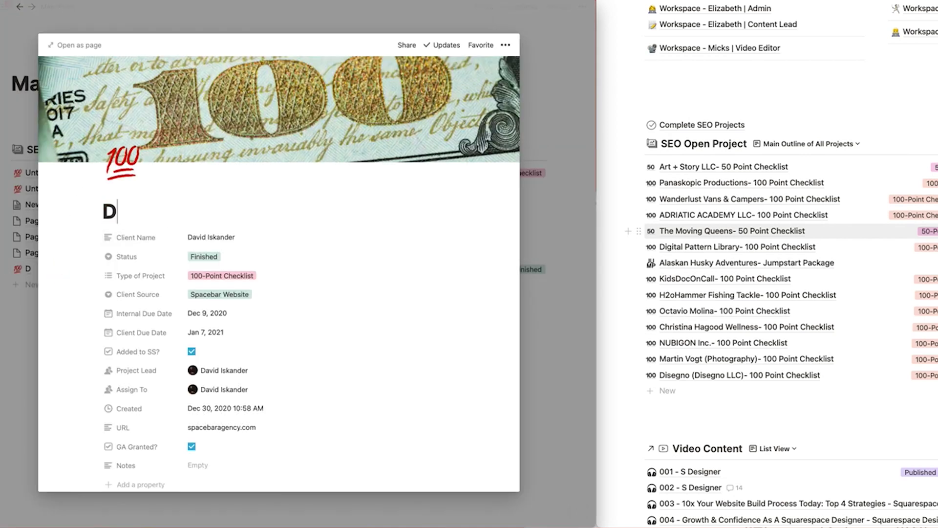
pyautogui.write('avid - 100-Point SEO Checklist')
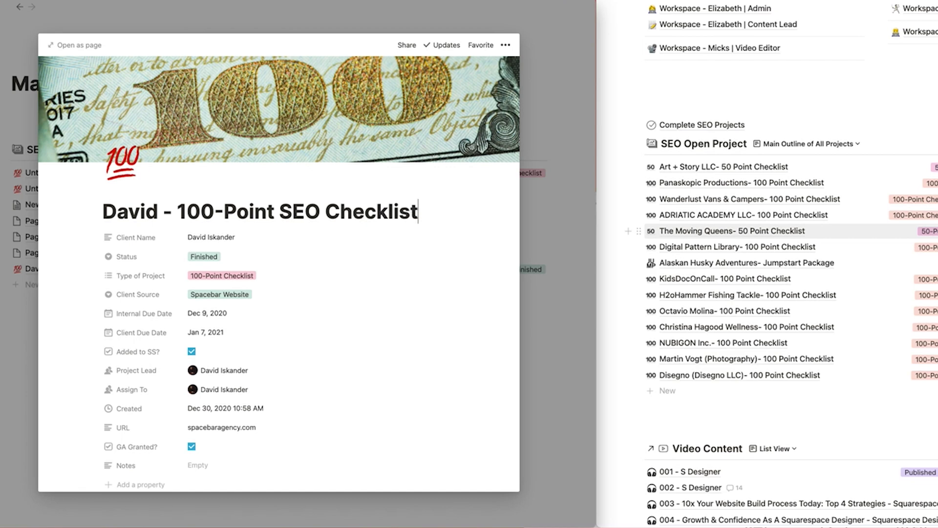
pyautogui.press('Escape')
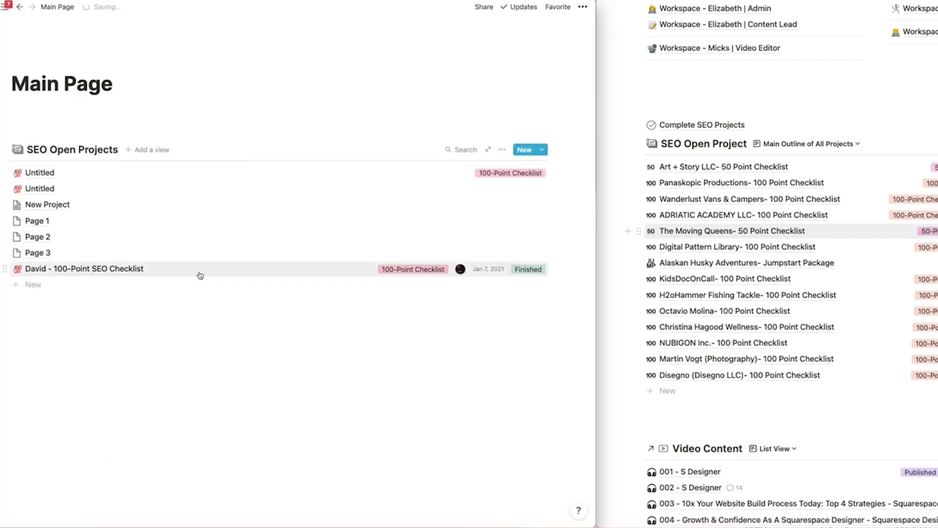
# Sort the SEO Open Projects list by Client Due Date in ascending order, trying the descending order as well
pyautogui.click(502, 149)
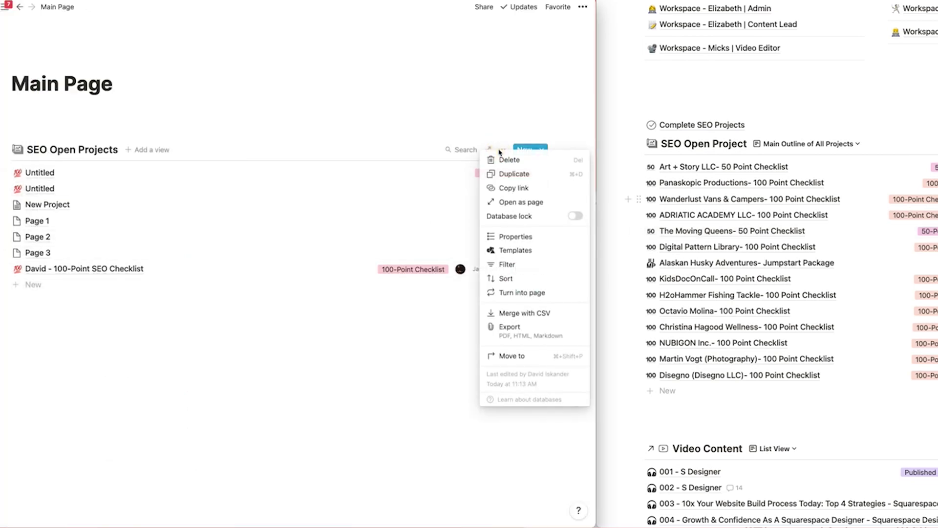
pyautogui.click(506, 278)
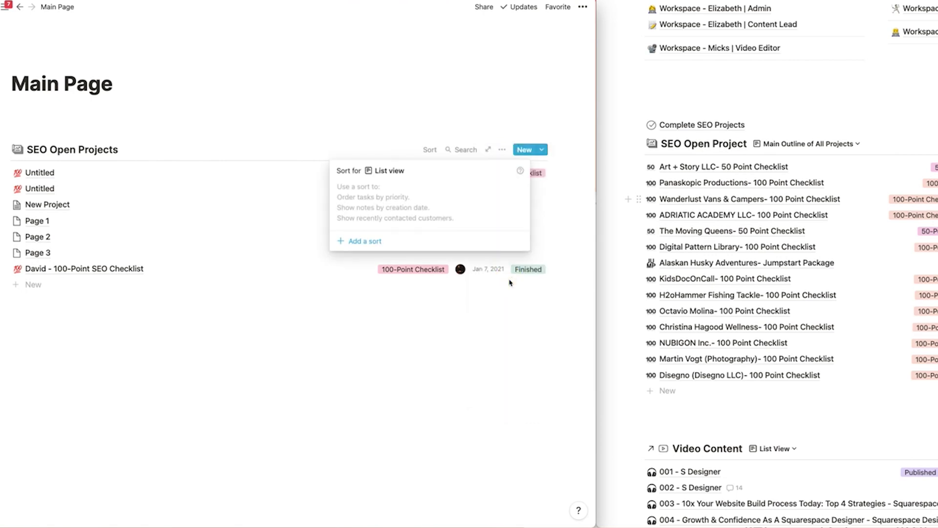
pyautogui.click(378, 242)
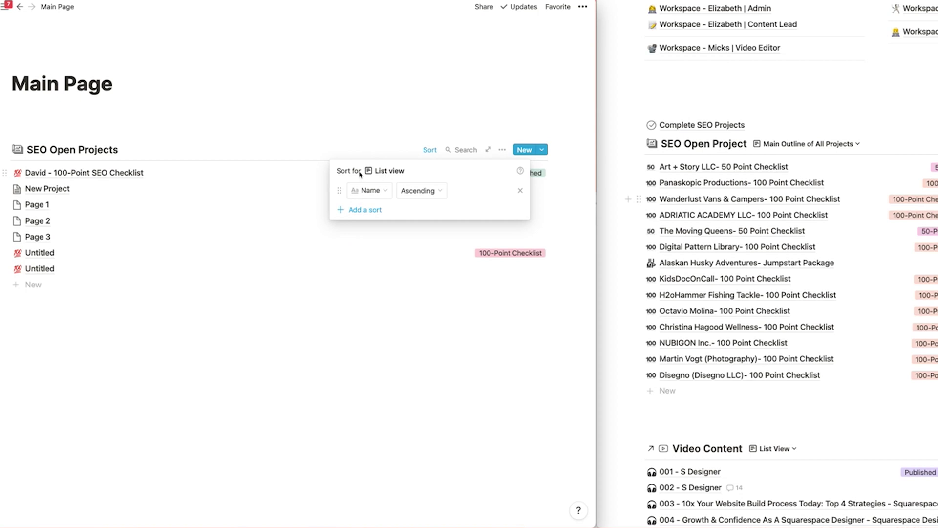
pyautogui.click(379, 191)
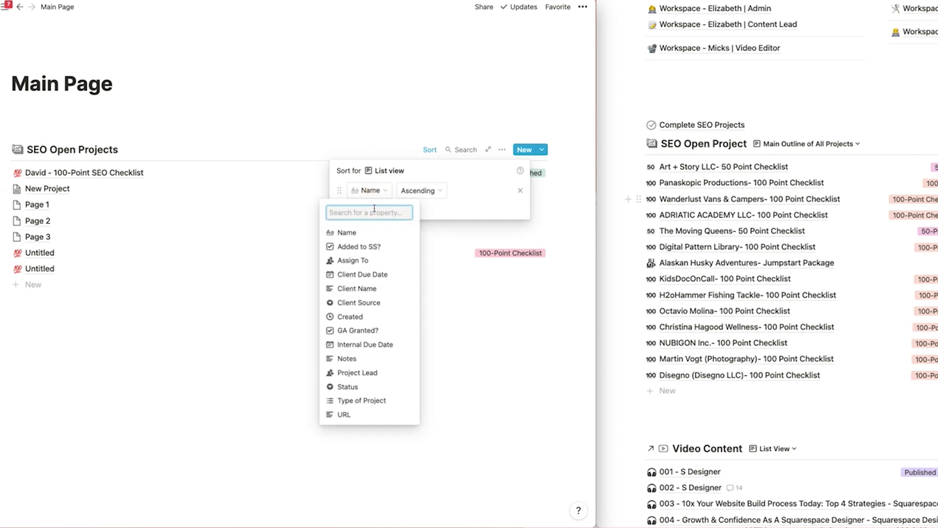
pyautogui.click(358, 275)
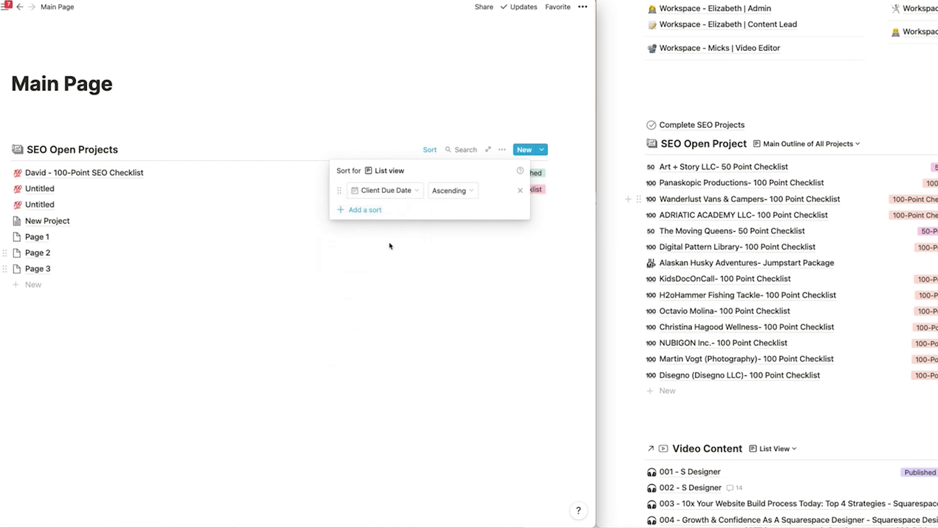
pyautogui.click(459, 195)
pyautogui.click(448, 222)
pyautogui.click(450, 195)
pyautogui.click(443, 208)
pyautogui.click(479, 19)
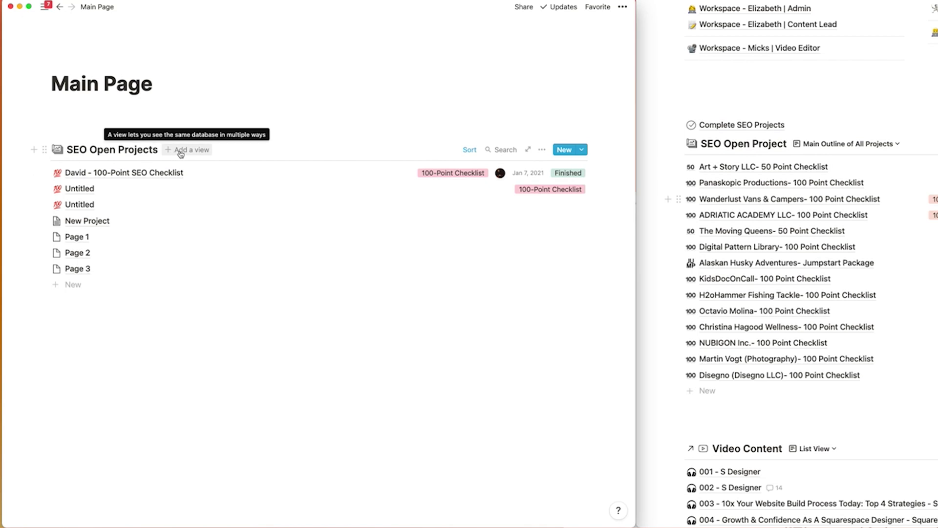
# Start adding a view to SEO Open Projects, and view the reference database's Projects Due Next list and January 2021 calendar
pyautogui.click(181, 155)
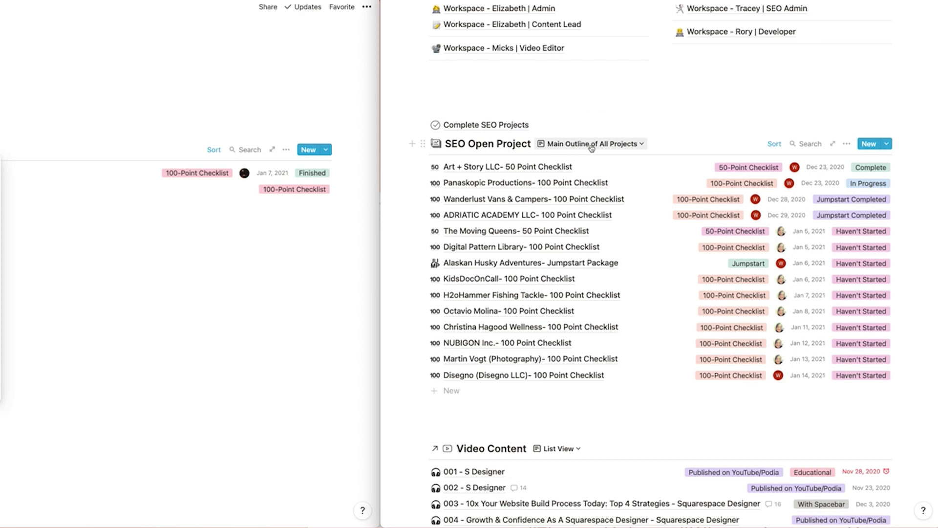
pyautogui.click(592, 145)
pyautogui.click(561, 195)
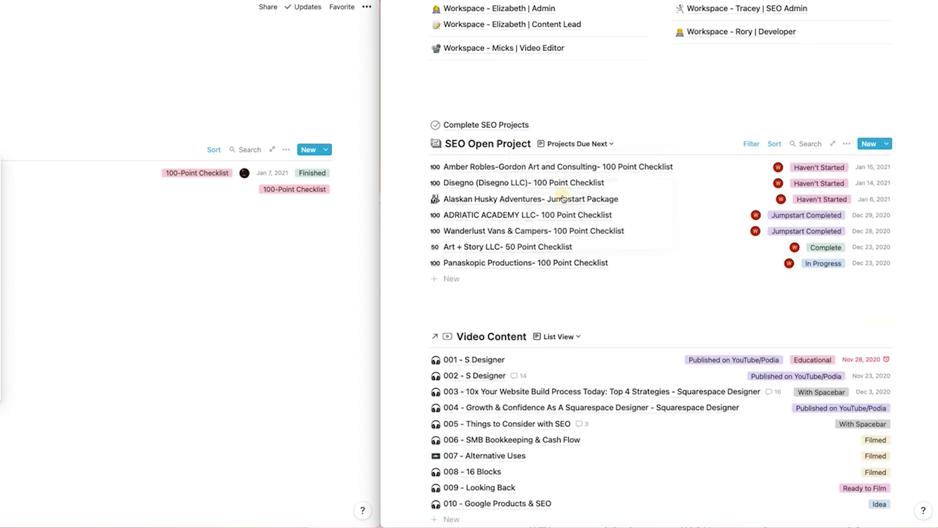
pyautogui.click(587, 144)
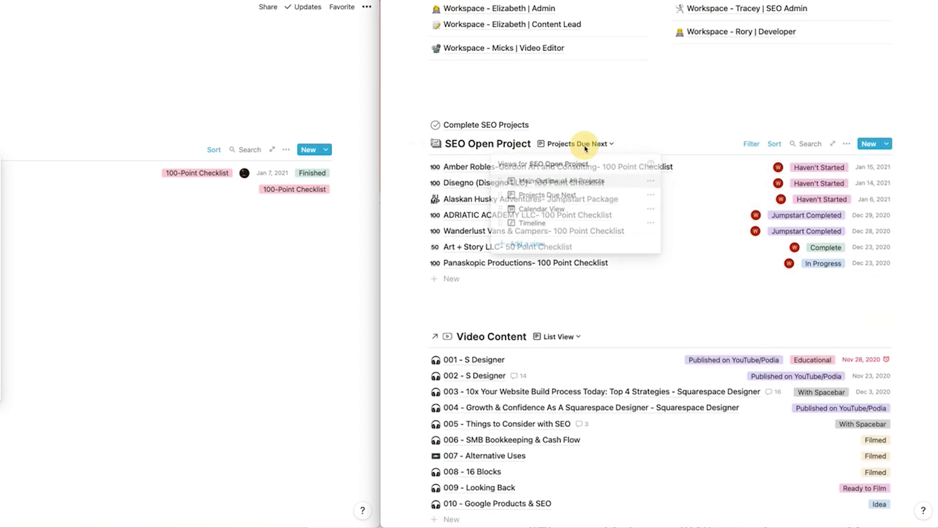
pyautogui.click(555, 209)
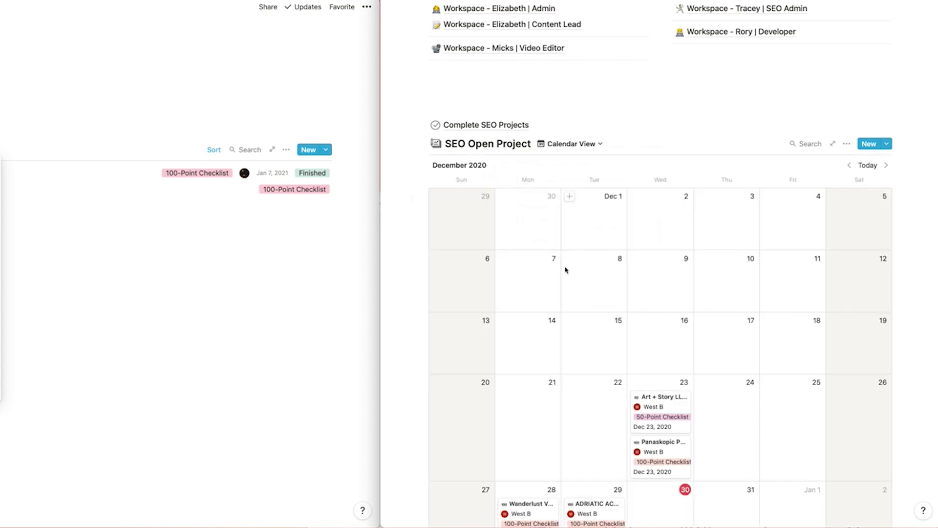
pyautogui.scroll(-5, 566, 270)
pyautogui.scroll(5, 707, 381)
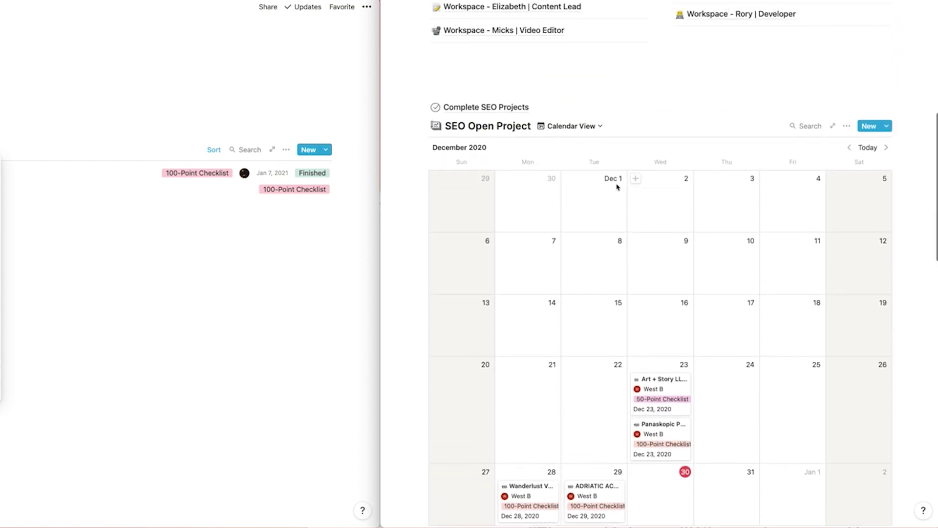
pyautogui.click(886, 148)
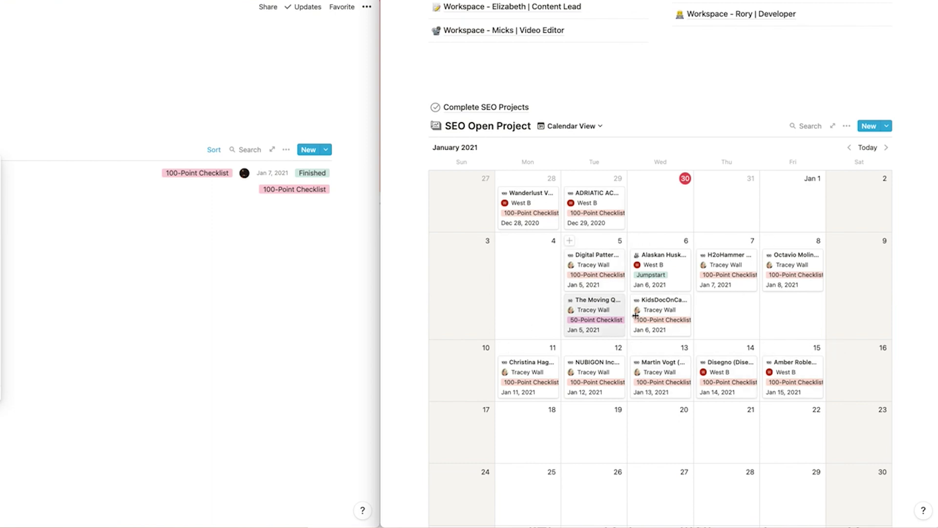
# Try showing Client Name and GA Acct Granted on the reference calendar's cards, hiding each one again
pyautogui.click(846, 127)
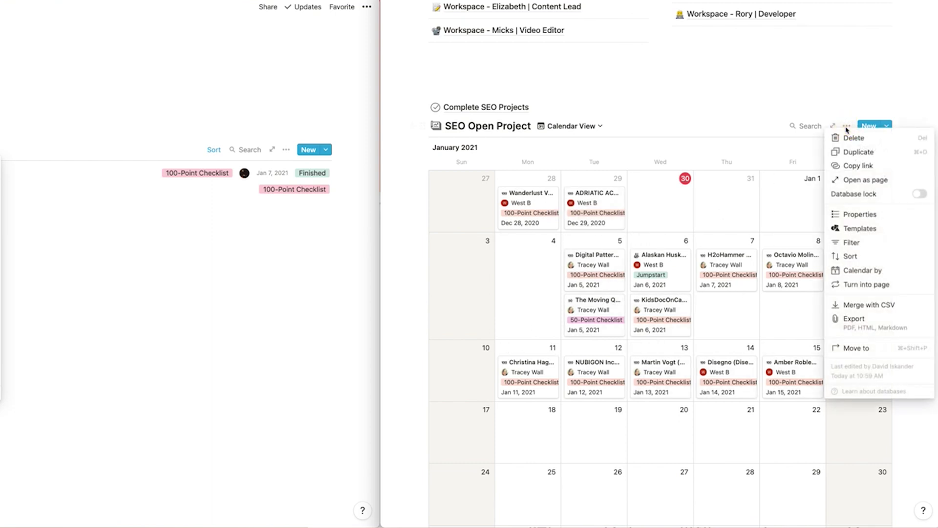
pyautogui.click(851, 212)
pyautogui.click(850, 207)
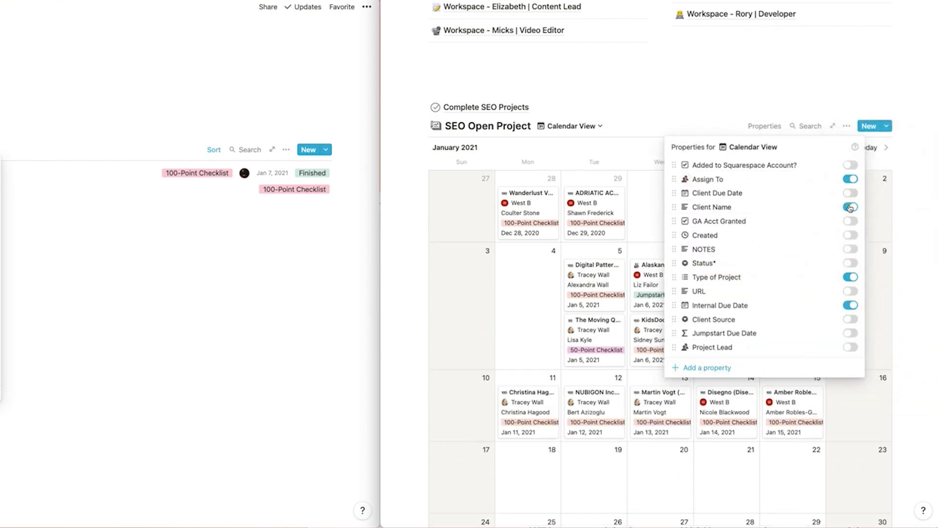
pyautogui.click(850, 207)
pyautogui.click(850, 221)
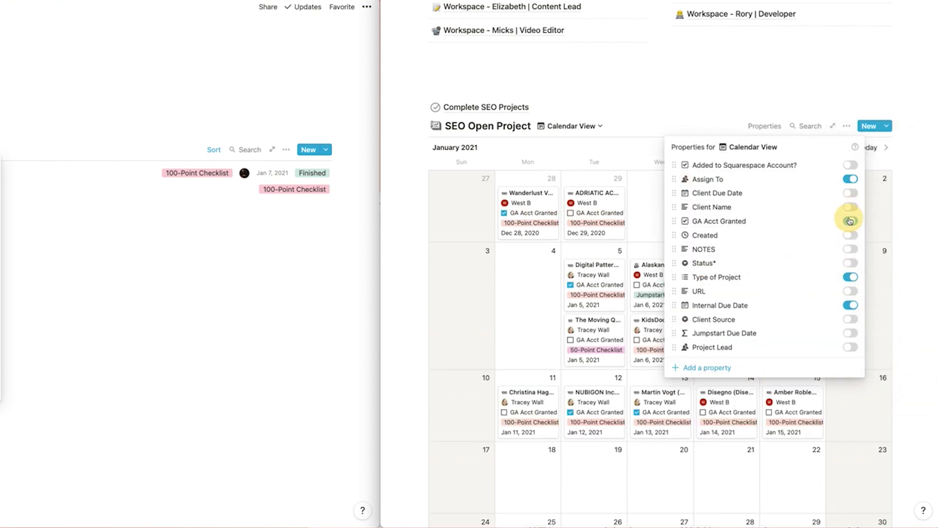
pyautogui.click(850, 221)
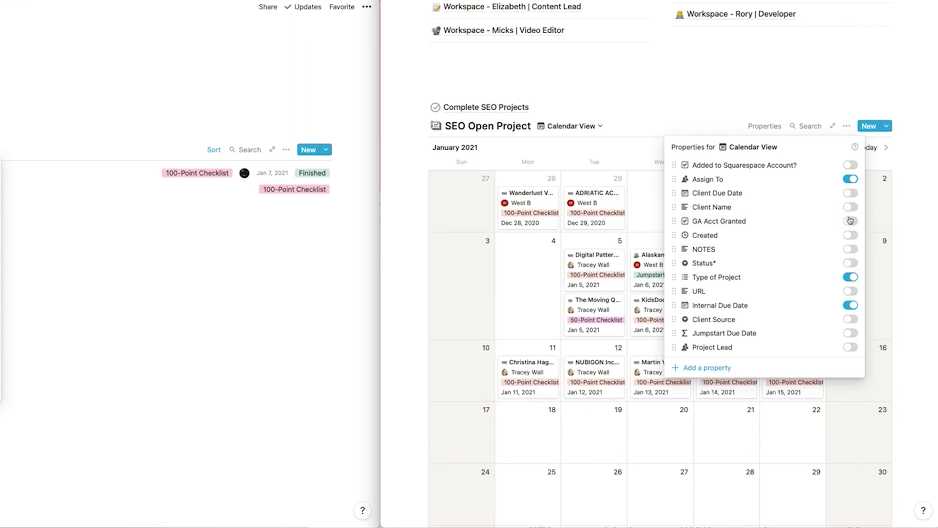
pyautogui.click(665, 121)
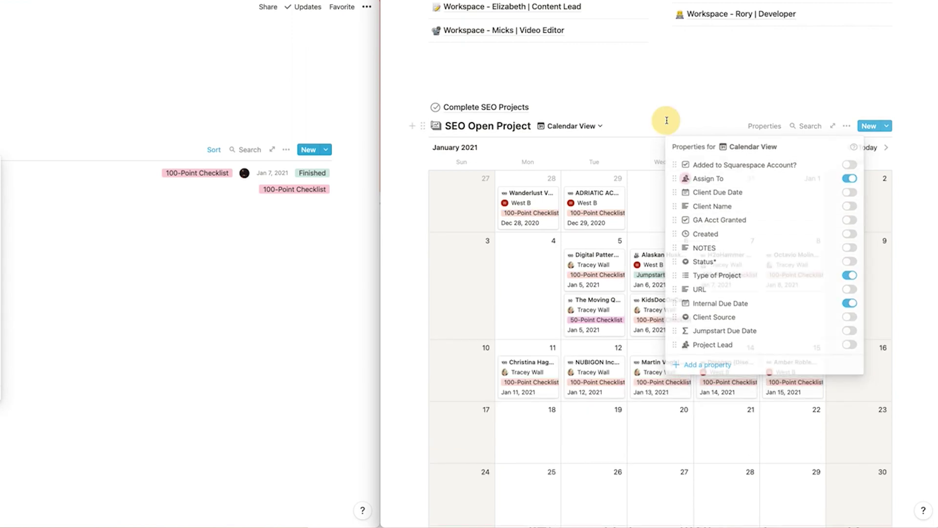
# Look through the reference database's Timeline up to early January and switch back to Main Outline of All Projects
pyautogui.click(570, 126)
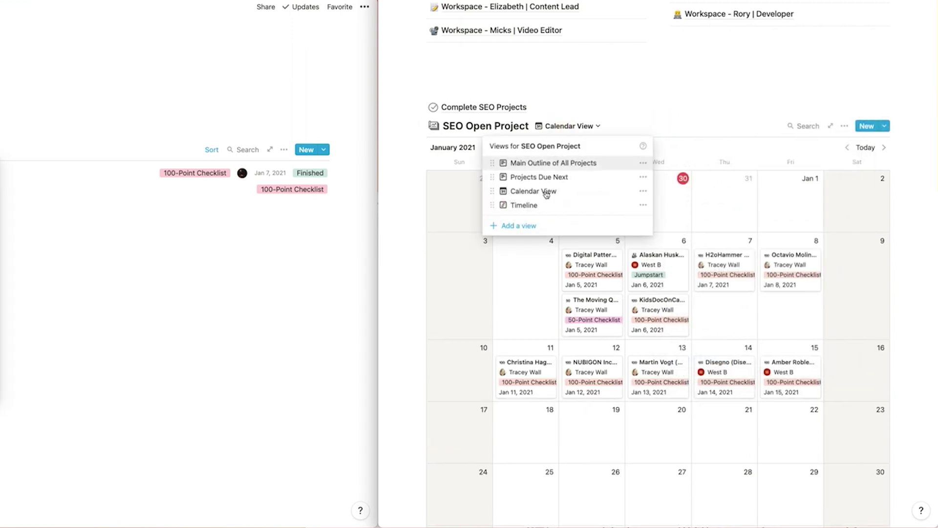
pyautogui.click(542, 202)
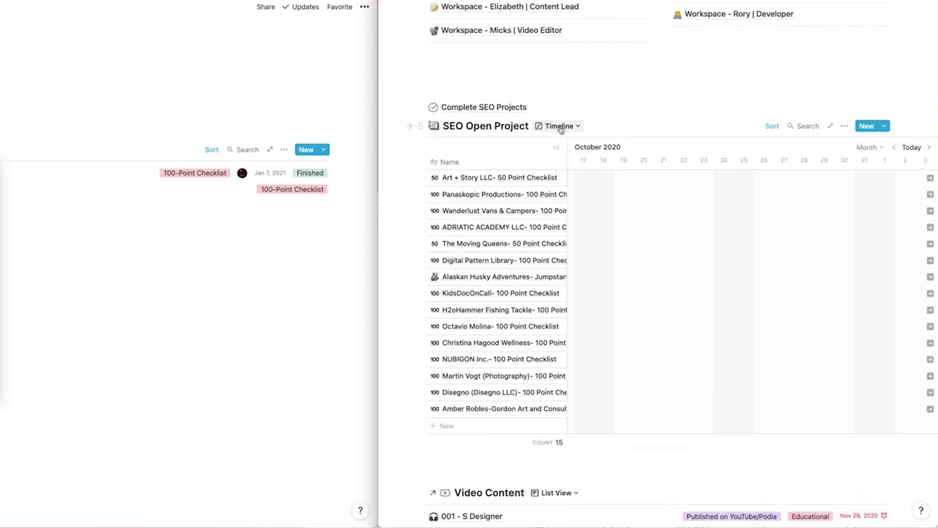
pyautogui.hscroll(15, 726, 278)
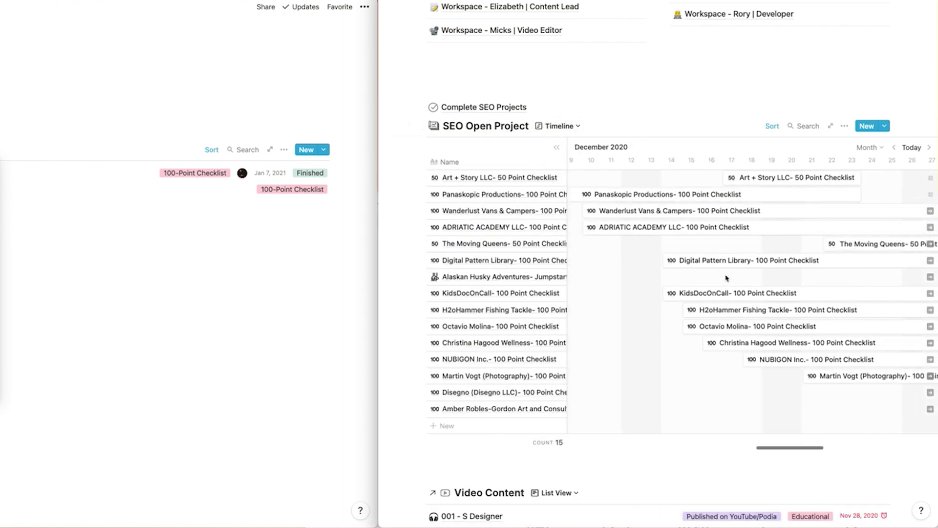
pyautogui.hscroll(5, 633, 163)
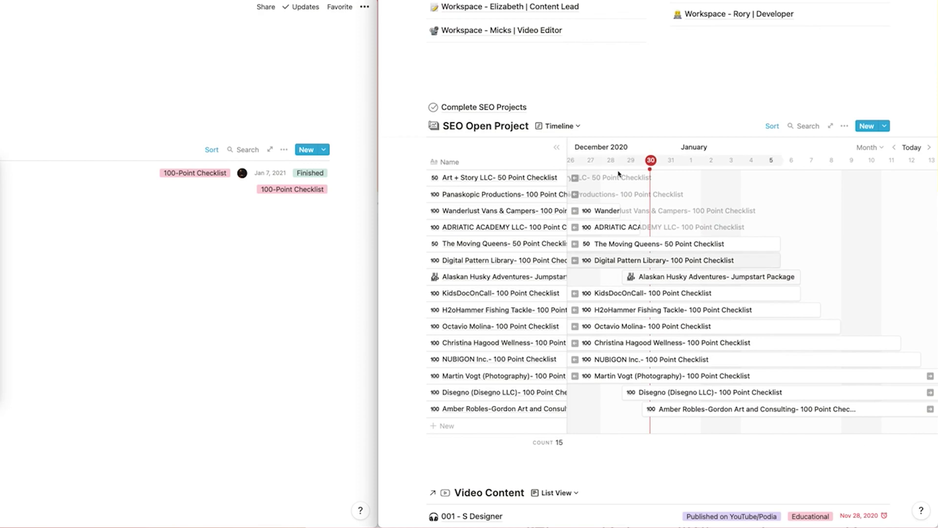
pyautogui.click(575, 129)
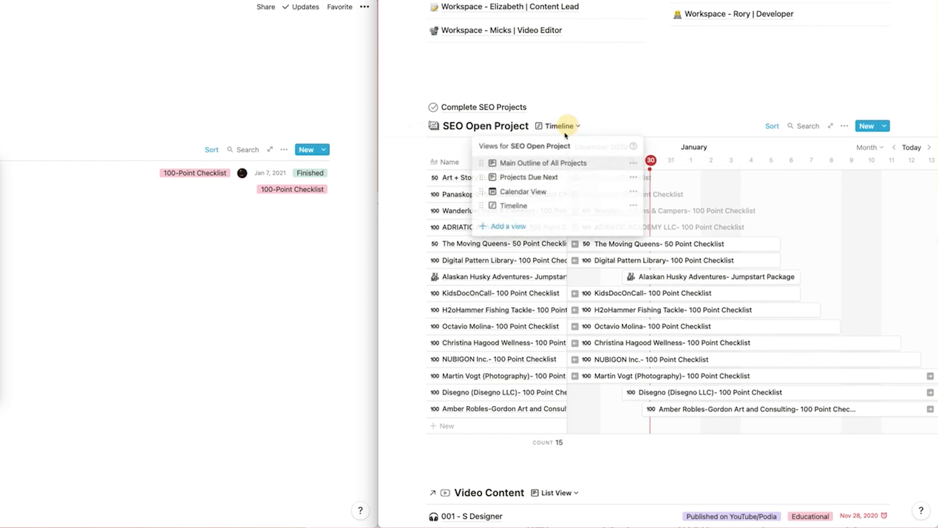
pyautogui.click(540, 163)
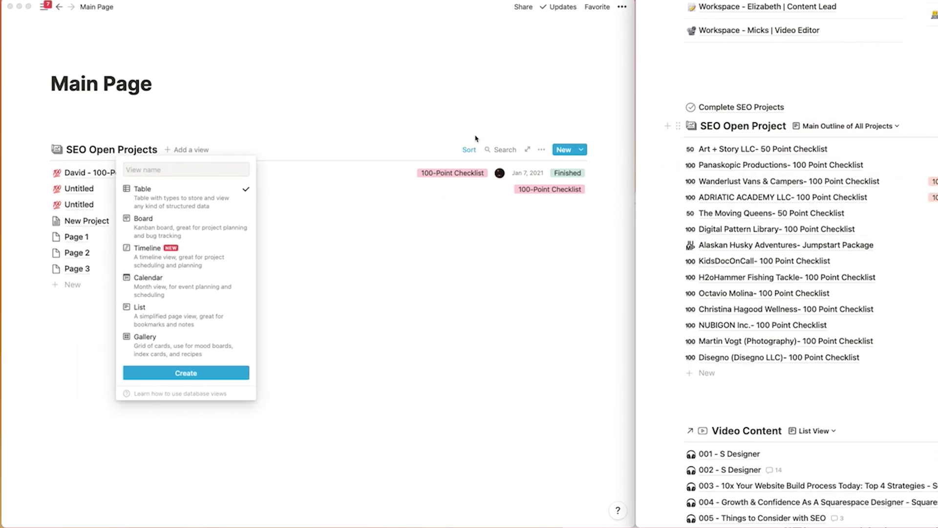
# Create a Calendar view named "New View" for the SEO Open Projects database
pyautogui.click(173, 168)
pyautogui.write('New View')
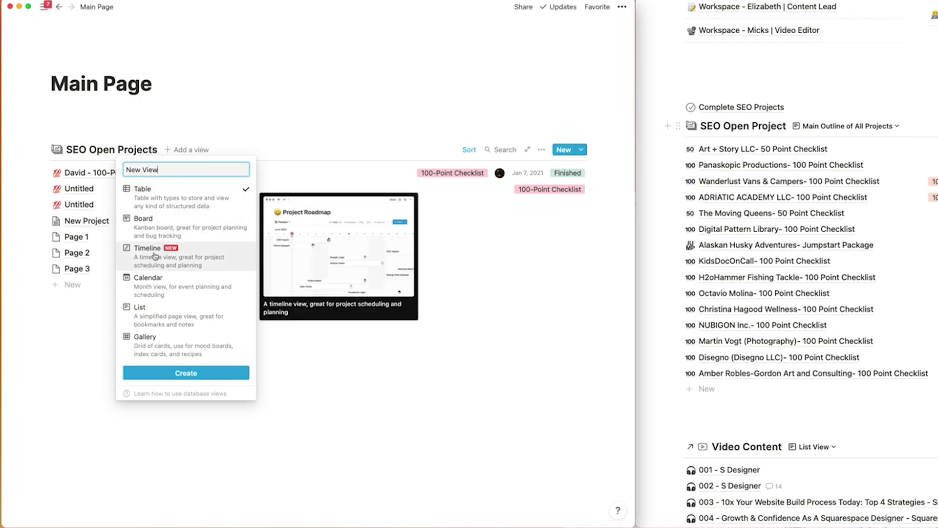
pyautogui.click(153, 288)
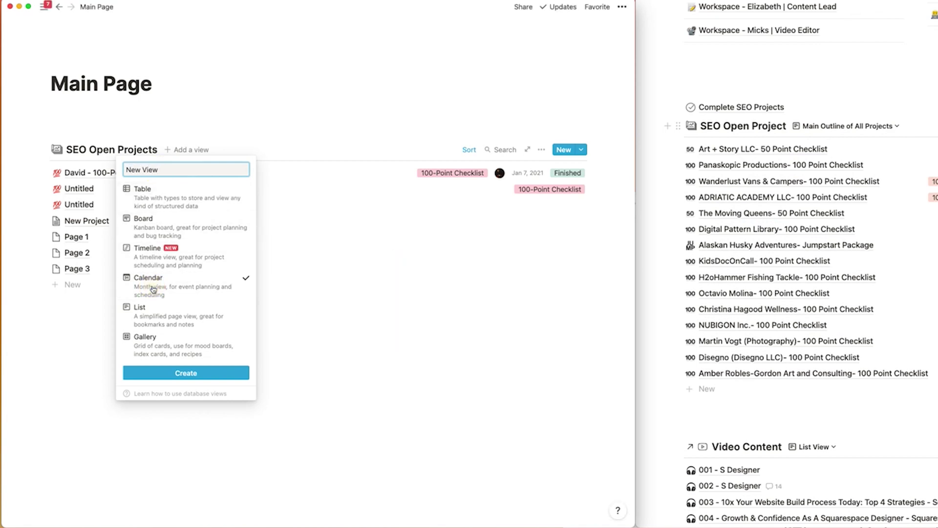
pyautogui.click(194, 373)
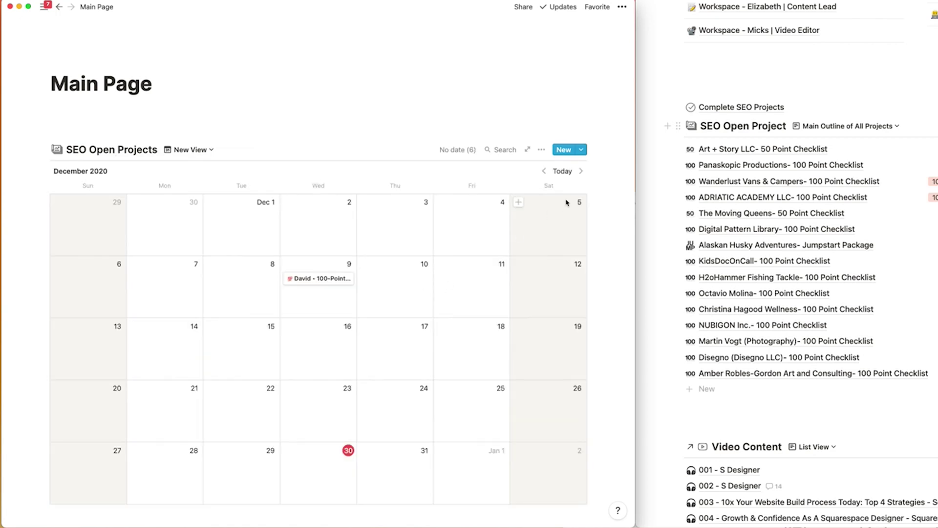
# Open the calendar view's options, and examine the reference Video Content list's filters and the status choices behind its Filmed condition
pyautogui.click(541, 149)
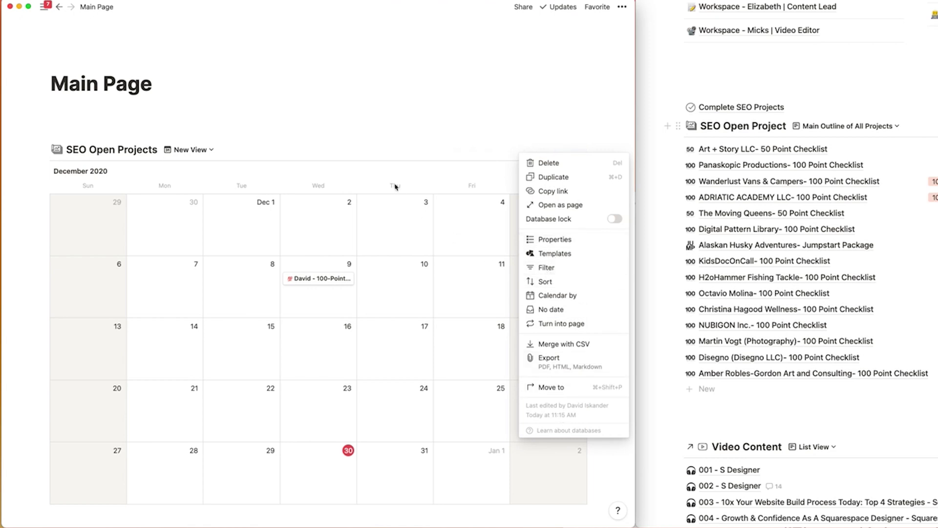
pyautogui.click(821, 92)
pyautogui.scroll(-5, 569, 92)
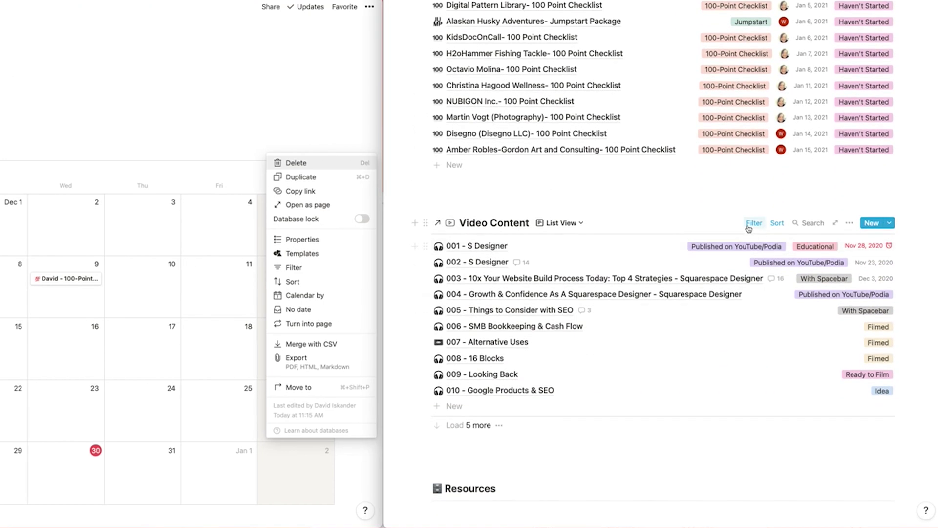
pyautogui.click(754, 224)
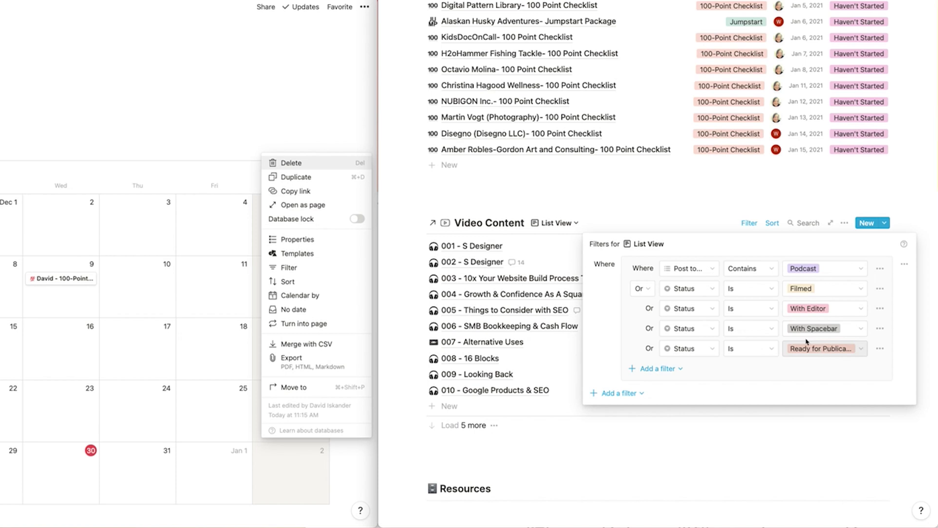
pyautogui.click(810, 289)
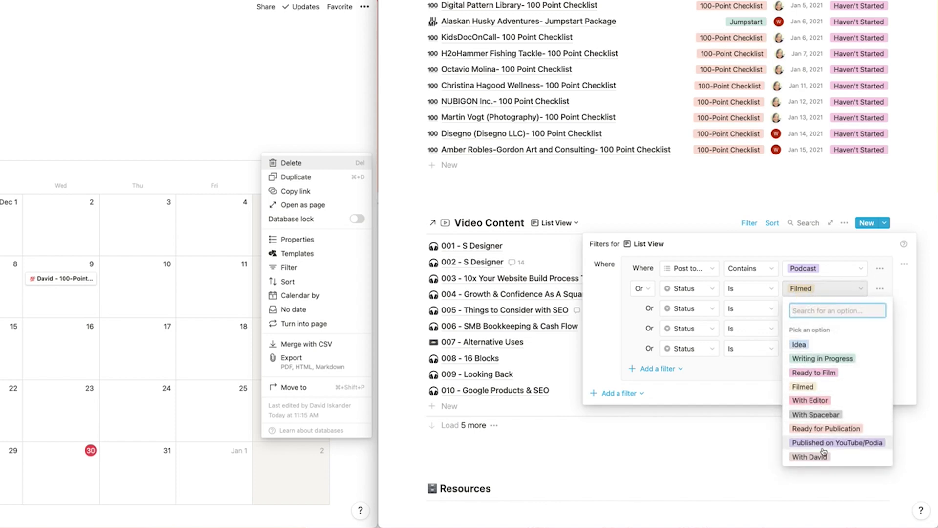
pyautogui.click(808, 384)
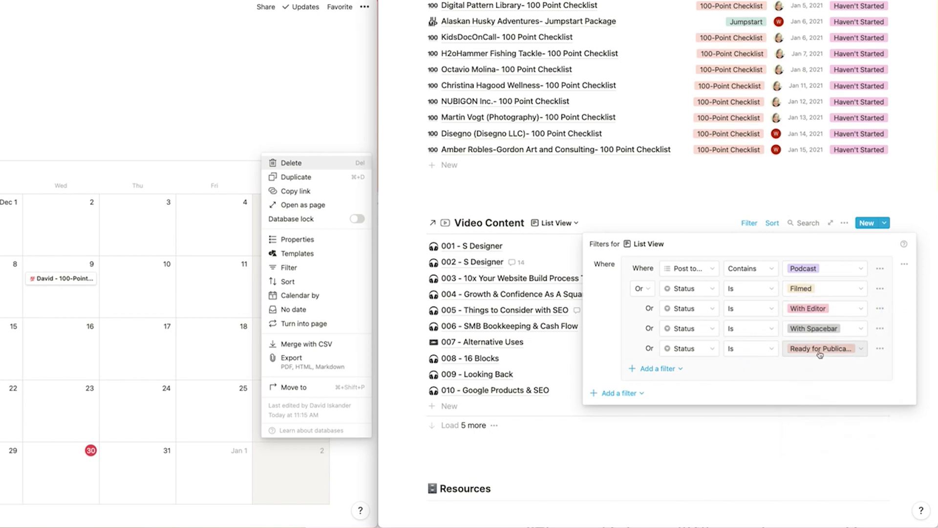
# Close the reference Video Content filters, check which views that list offers, and go back to the SEO Open Project list
pyautogui.click(684, 219)
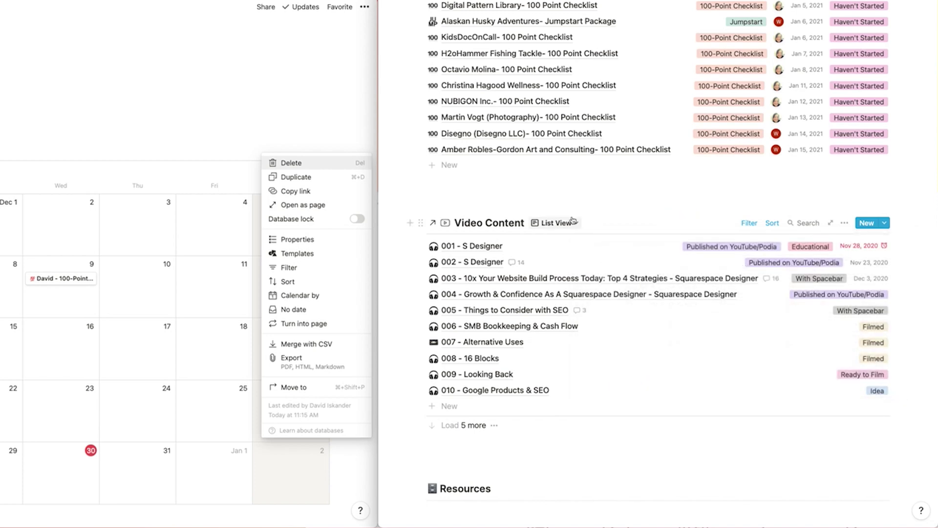
pyautogui.click(566, 222)
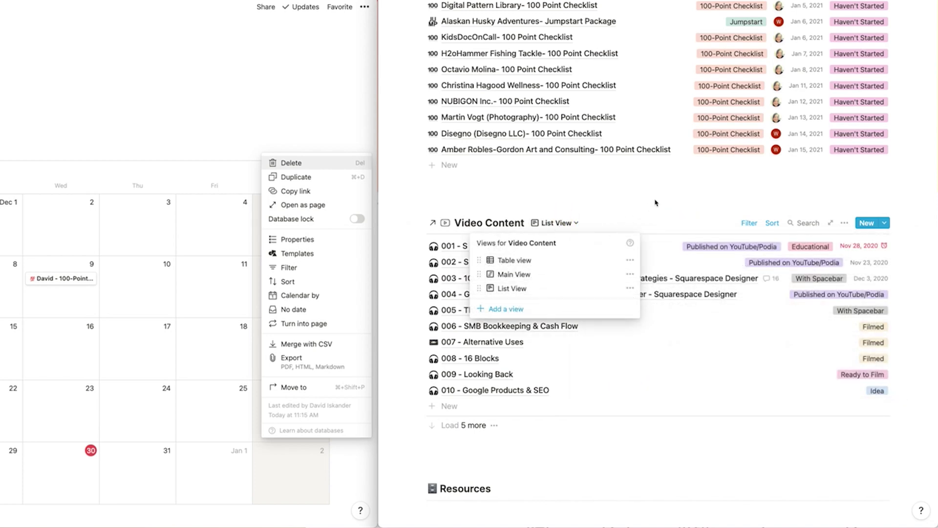
pyautogui.click(647, 235)
pyautogui.scroll(3, 648, 238)
pyautogui.scroll(-1, 648, 238)
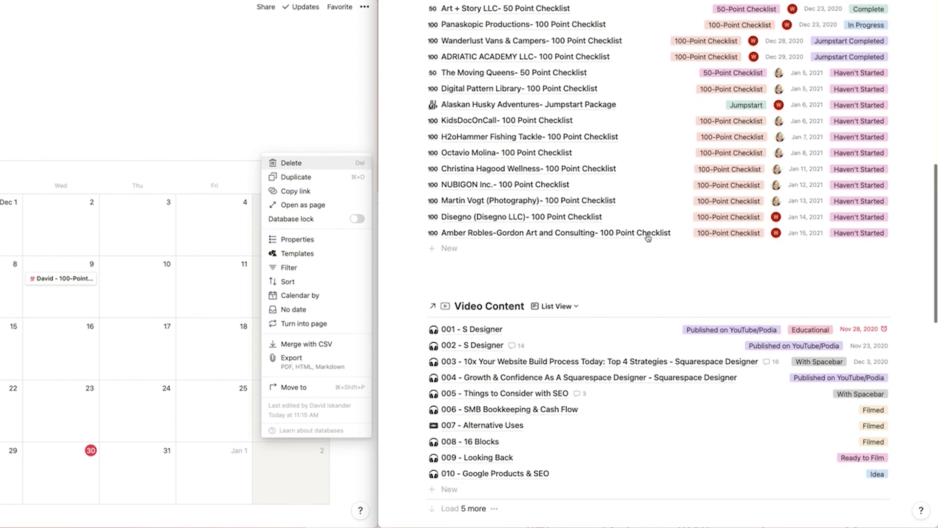
pyautogui.scroll(2, 648, 238)
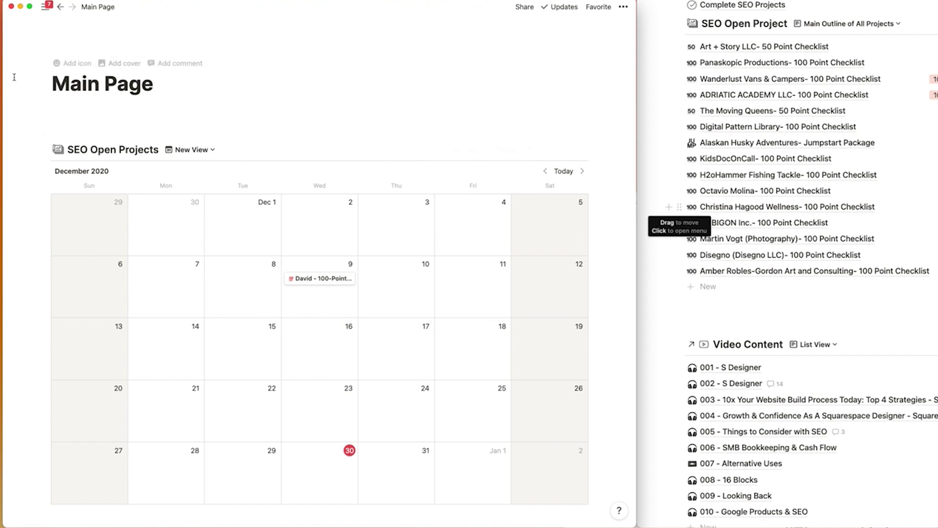
# Open the Main Headquarters page and look through its responsibilities, SEO Open Project and Video Content sections
pyautogui.moveTo(8, 78)
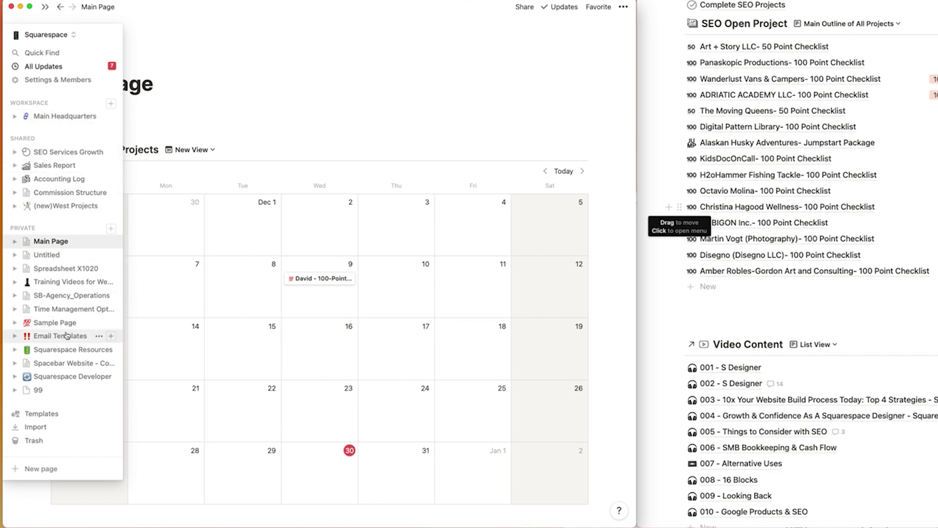
pyautogui.click(59, 118)
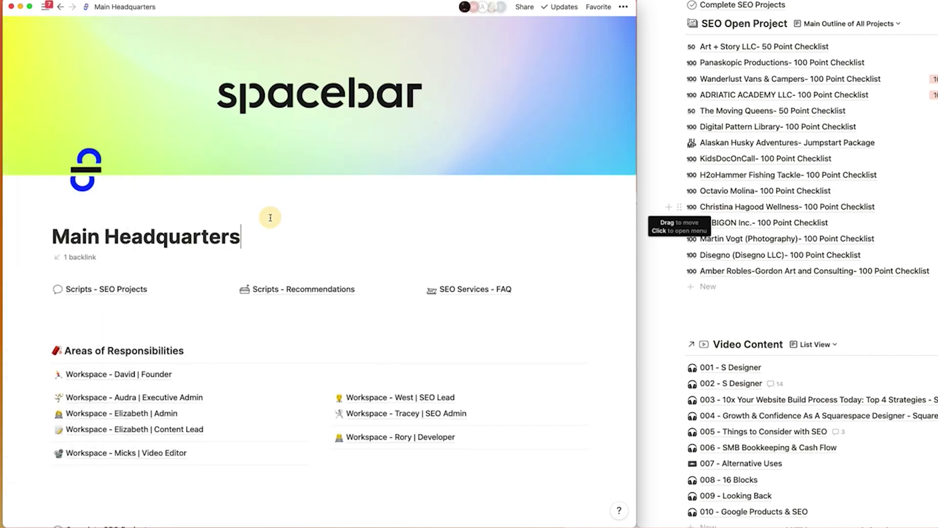
pyautogui.scroll(-20, 273, 239)
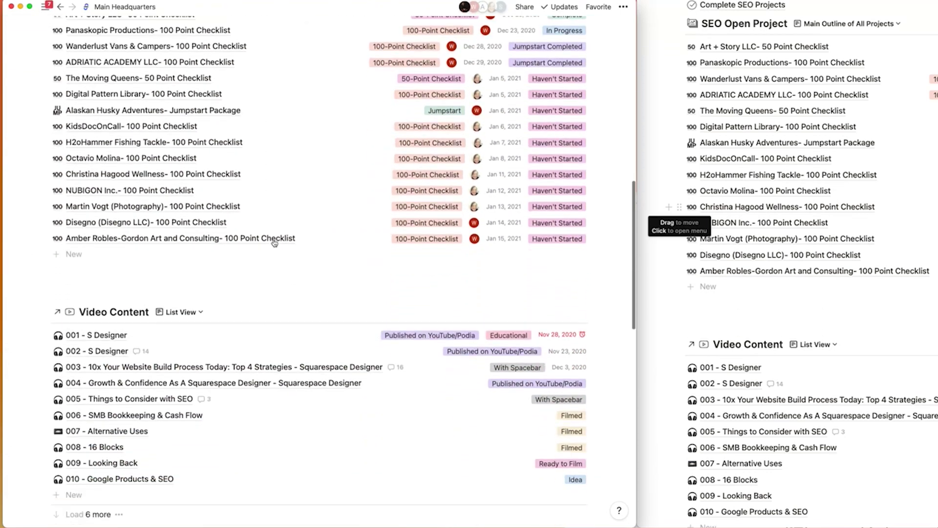
pyautogui.scroll(12, 275, 243)
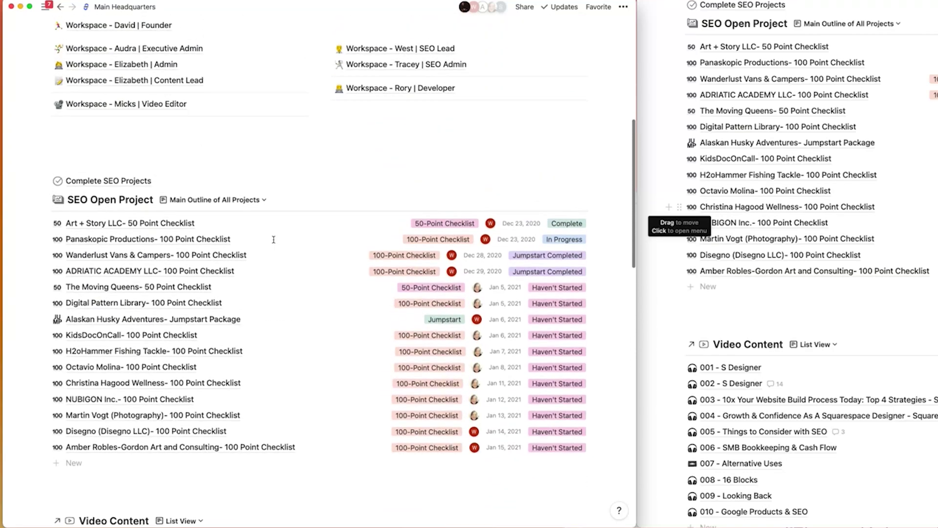
pyautogui.scroll(8, 220, 303)
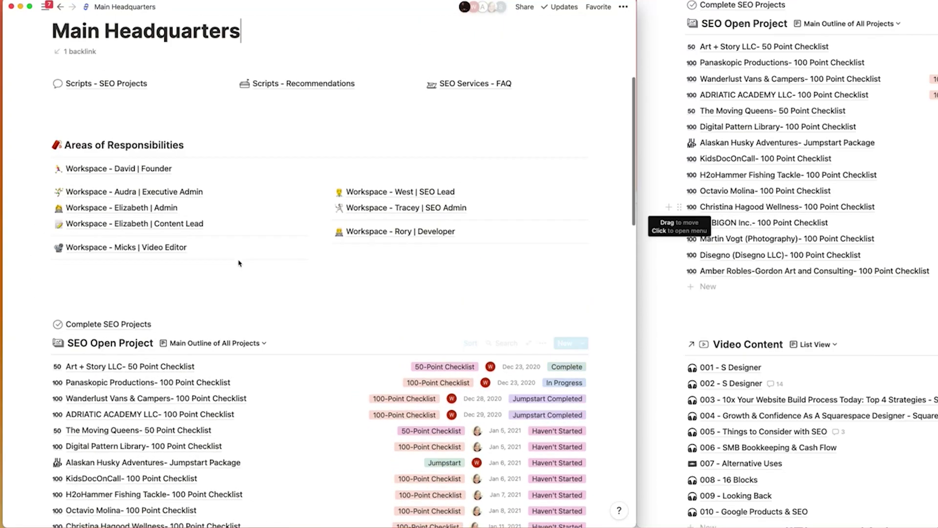
pyautogui.scroll(-4, 141, 290)
pyautogui.scroll(-2, 164, 275)
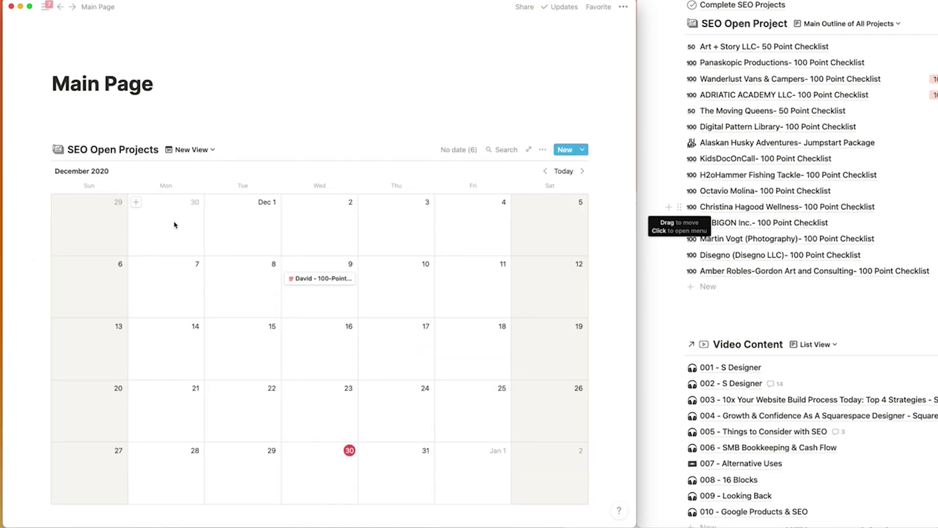
# Switch the Main Page's SEO Open Projects database to its List view and rename that view "Main Outline of All Projects"
pyautogui.click(186, 149)
pyautogui.click(147, 187)
pyautogui.click(194, 149)
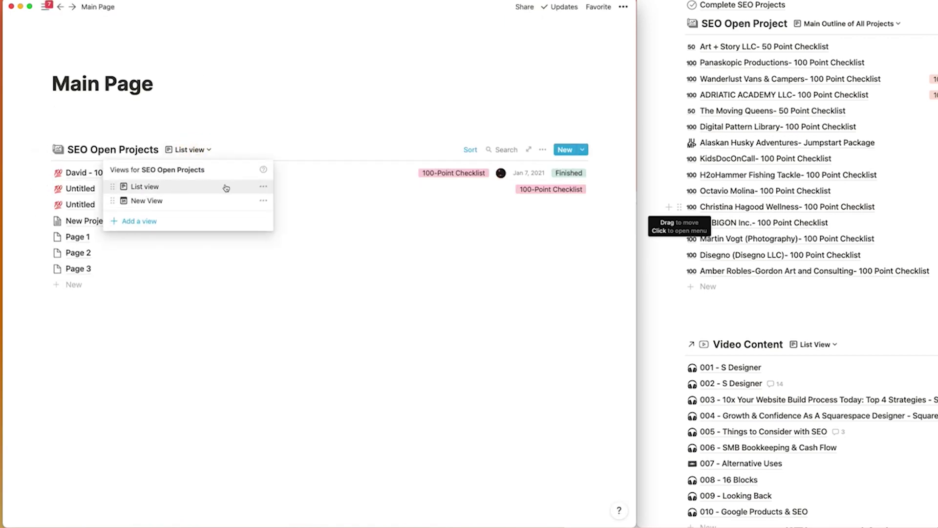
pyautogui.click(263, 187)
pyautogui.click(229, 207)
pyautogui.press('super+a')
pyautogui.write('Mai')
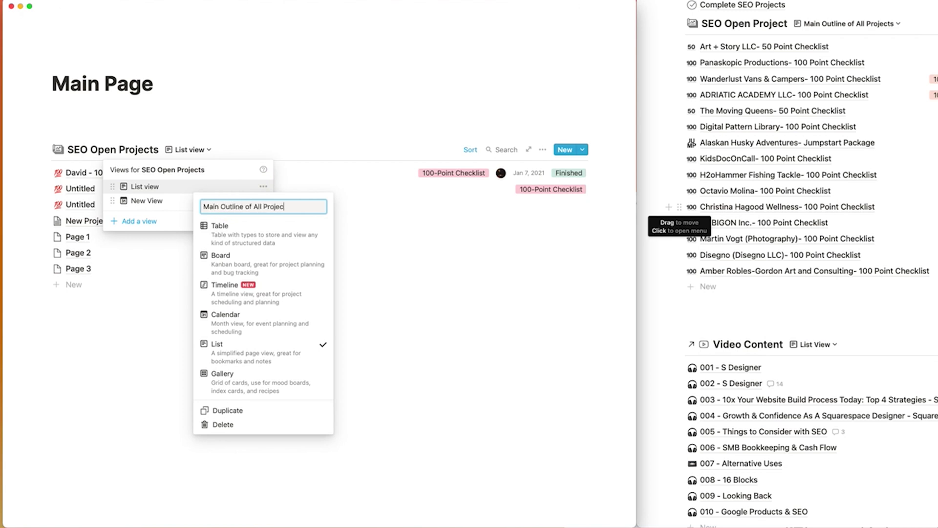
pyautogui.write('ts')
pyautogui.press('Return')
pyautogui.click(310, 117)
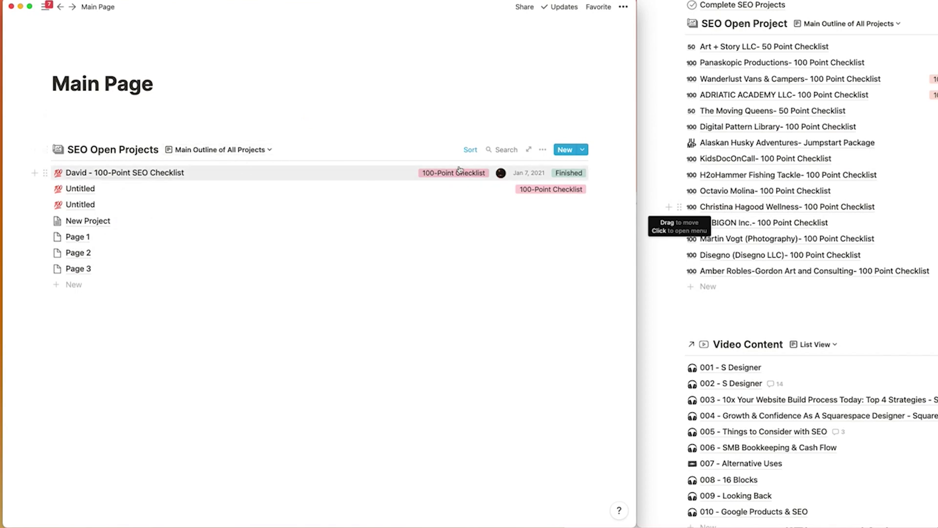
# Add a project titled "New Project Added" to SEO Open Projects from the Business Name 100-Point SEO template
pyautogui.click(582, 151)
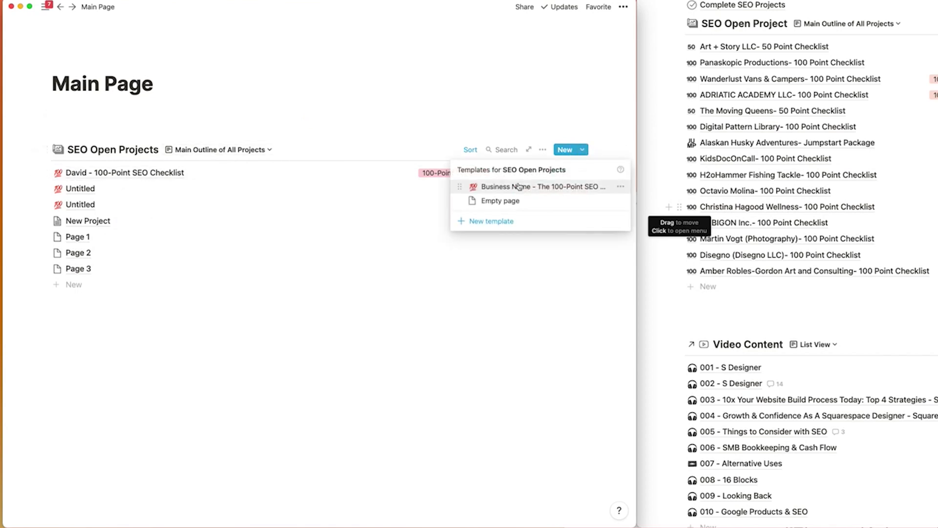
pyautogui.click(520, 187)
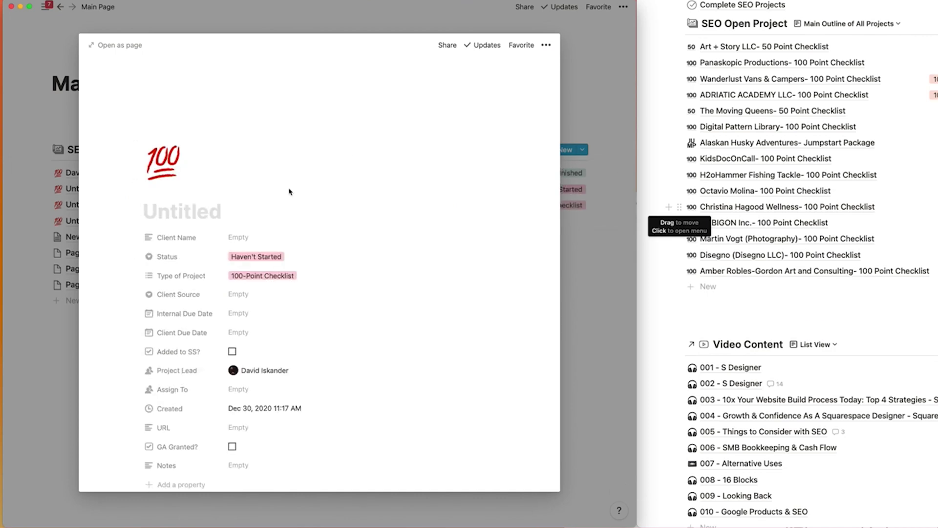
pyautogui.write('New Project Ad')
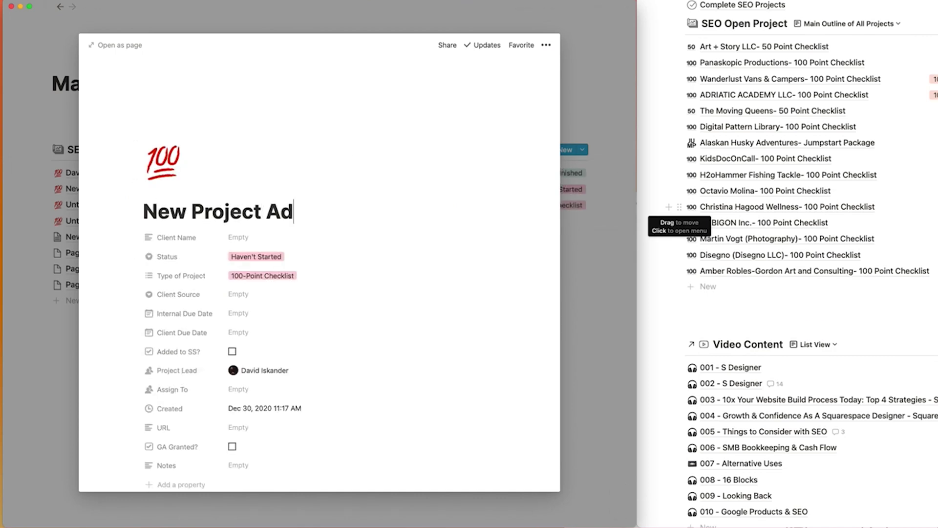
pyautogui.write('ded')
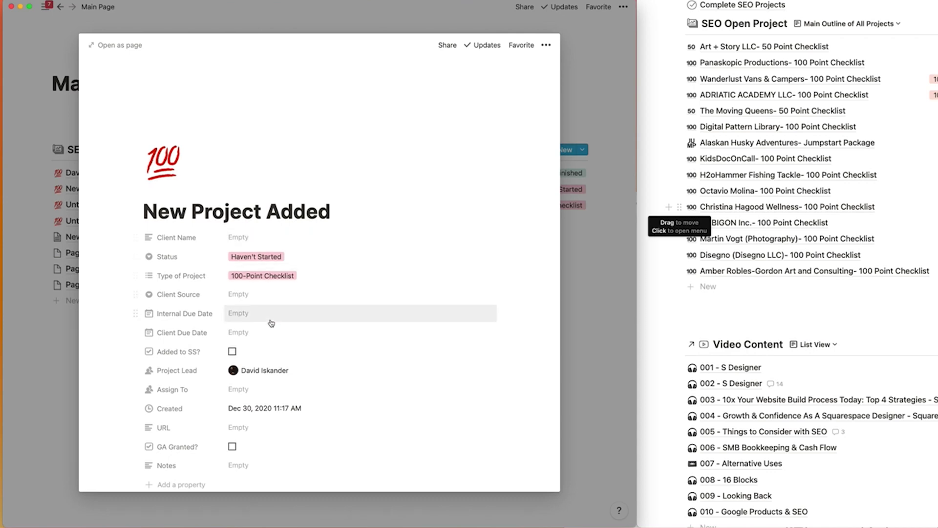
pyautogui.click(585, 235)
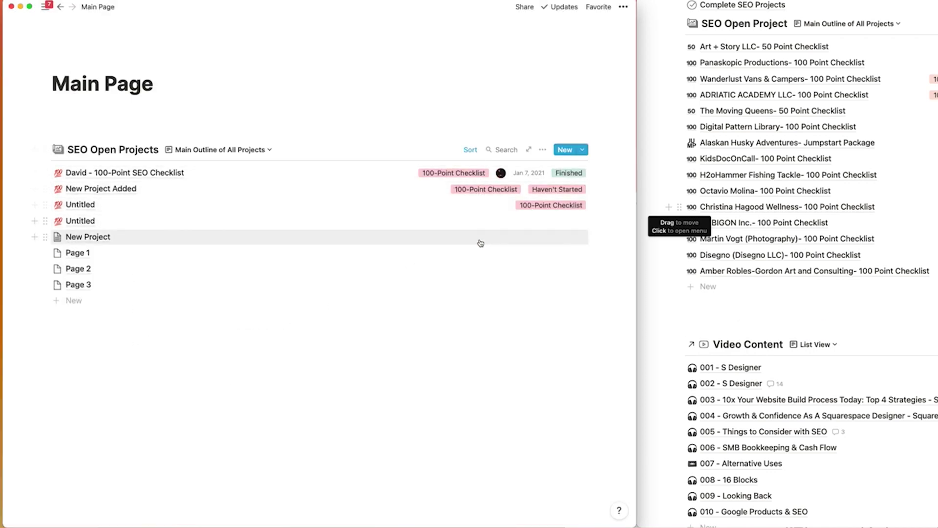